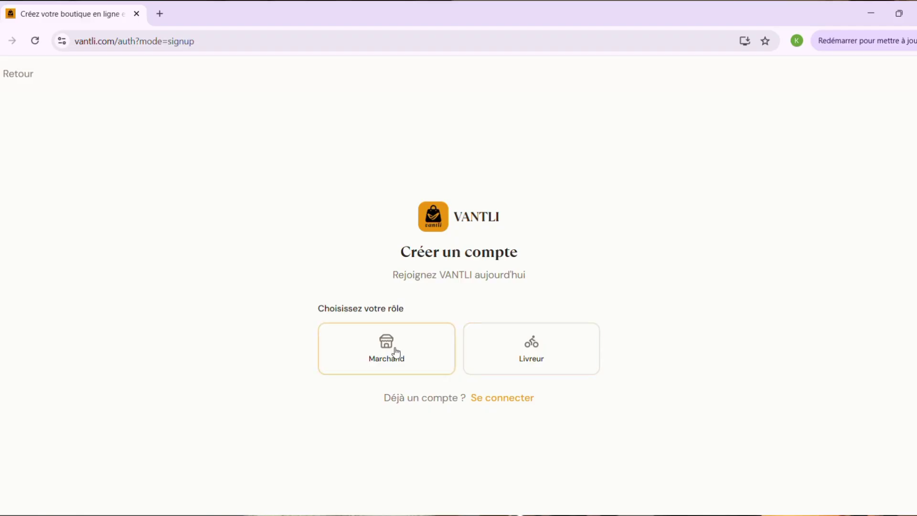
- Choose the Marchand role and fill in the suggested full name
{"action": "left_click", "coordinate": [381, 352]}
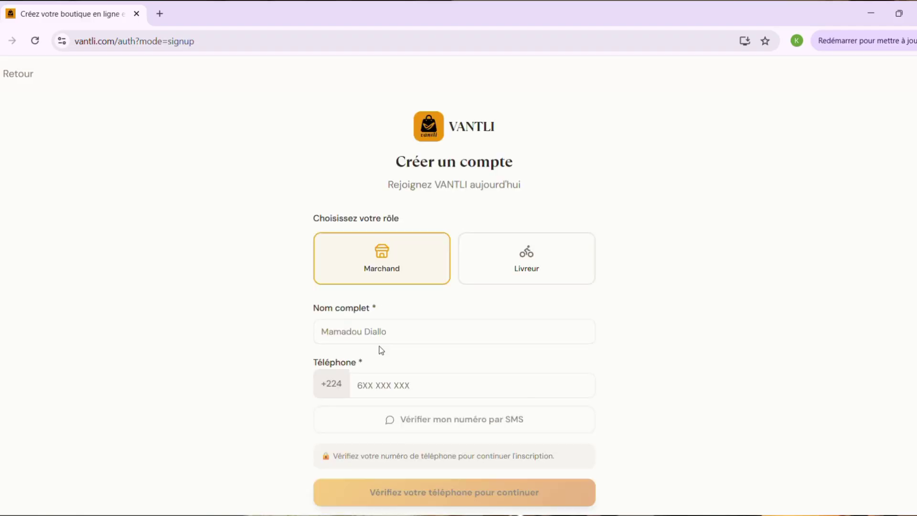
{"action": "left_click", "coordinate": [393, 329]}
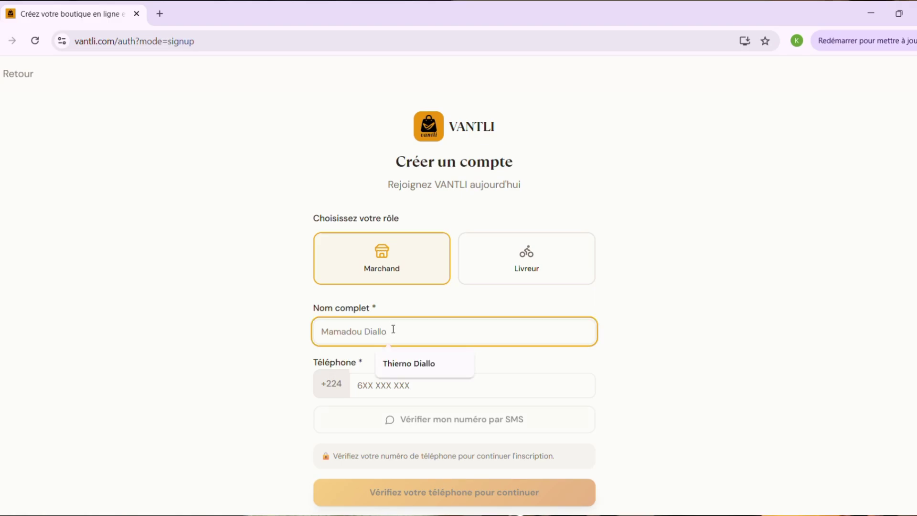
{"action": "left_click", "coordinate": [412, 364]}
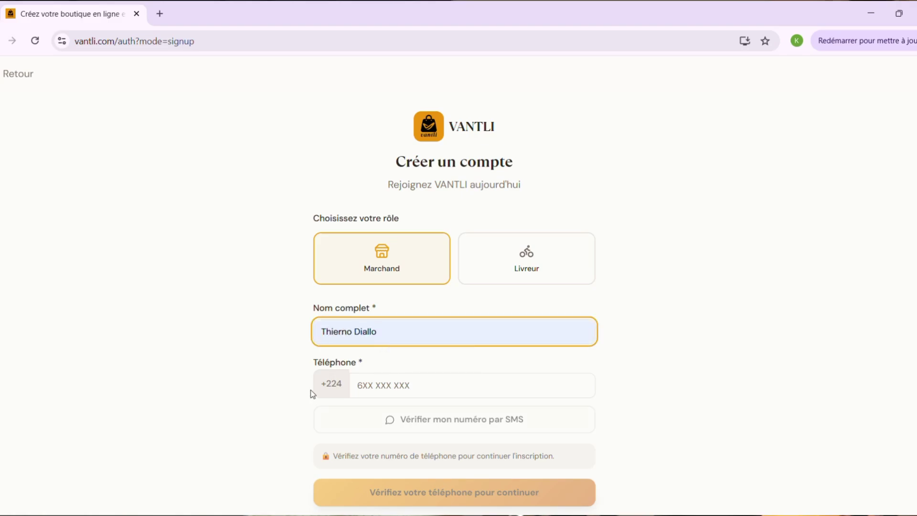
- Enter the phone number and request SMS verification with 'Vérifier mon numéro par SMS'
{"action": "left_click", "coordinate": [370, 385]}
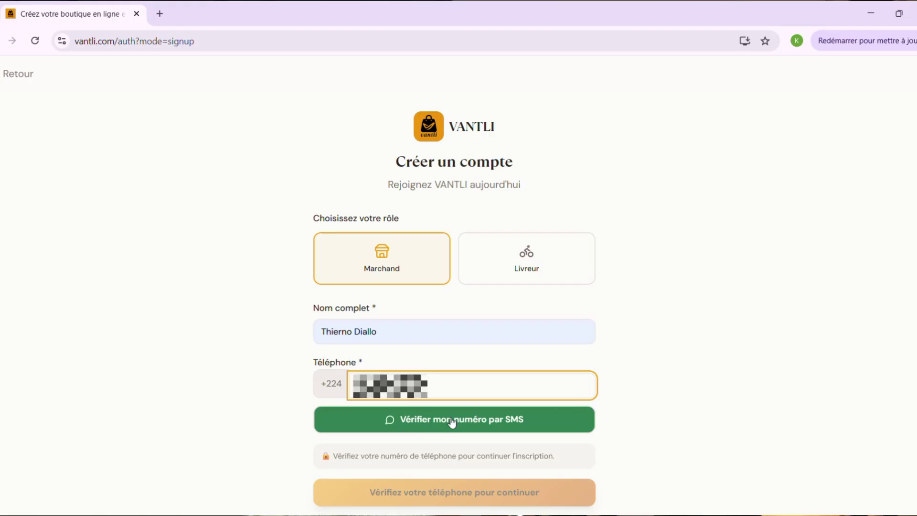
{"action": "left_click", "coordinate": [453, 421]}
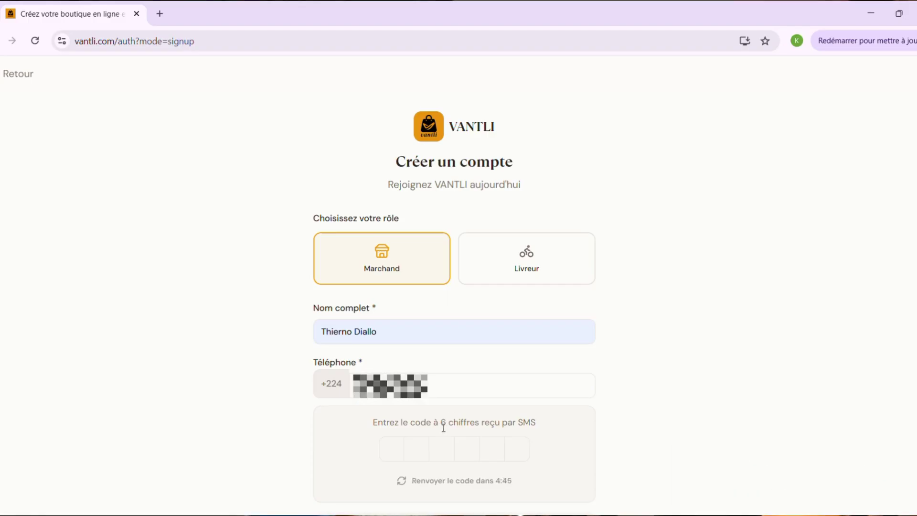
{"action": "left_click", "coordinate": [385, 451]}
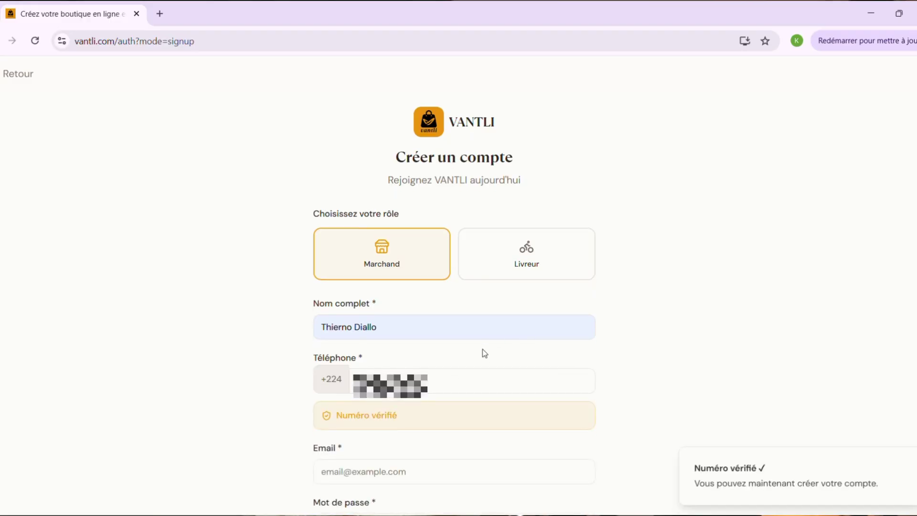
- Enter the six-digit SMS verification code and fill in the suggested email address
{"action": "scroll", "coordinate": [483, 352], "scroll_direction": "down", "scroll_amount": 4}
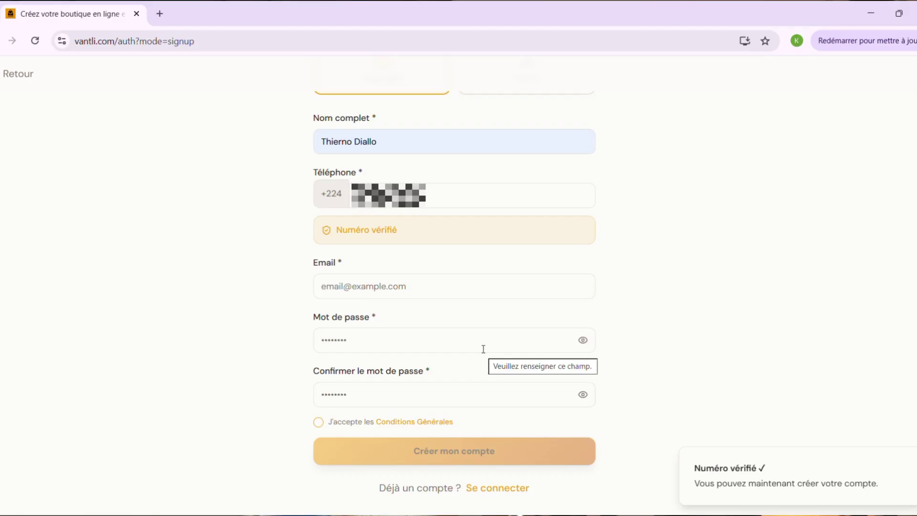
{"action": "left_click", "coordinate": [444, 286]}
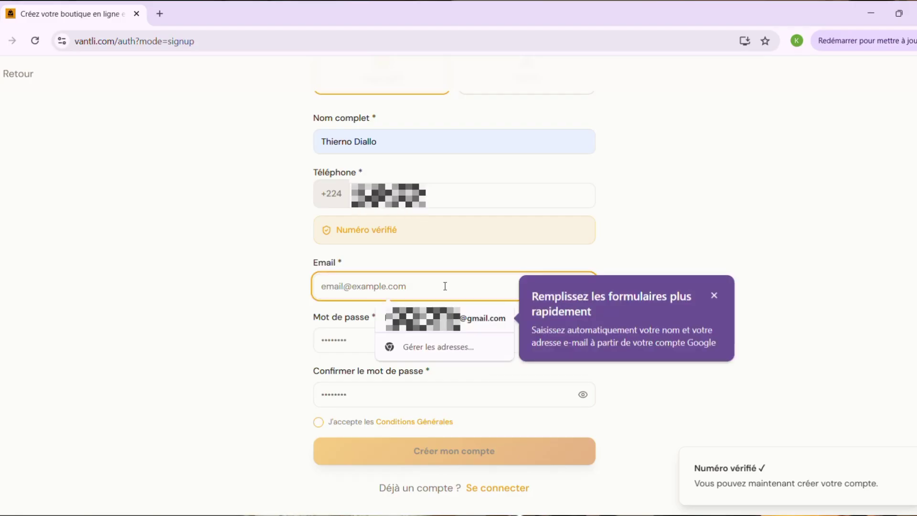
{"action": "left_click", "coordinate": [420, 319]}
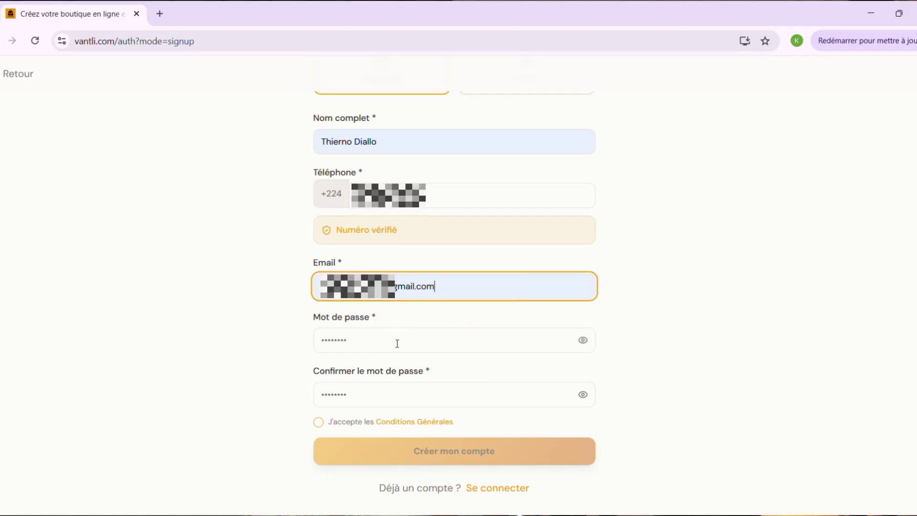
- Set and confirm the account password, accept the Conditions Générales, and create the account
{"action": "left_click", "coordinate": [398, 344]}
{"action": "key", "text": "ctrl+v"}
{"action": "left_click", "coordinate": [395, 465]}
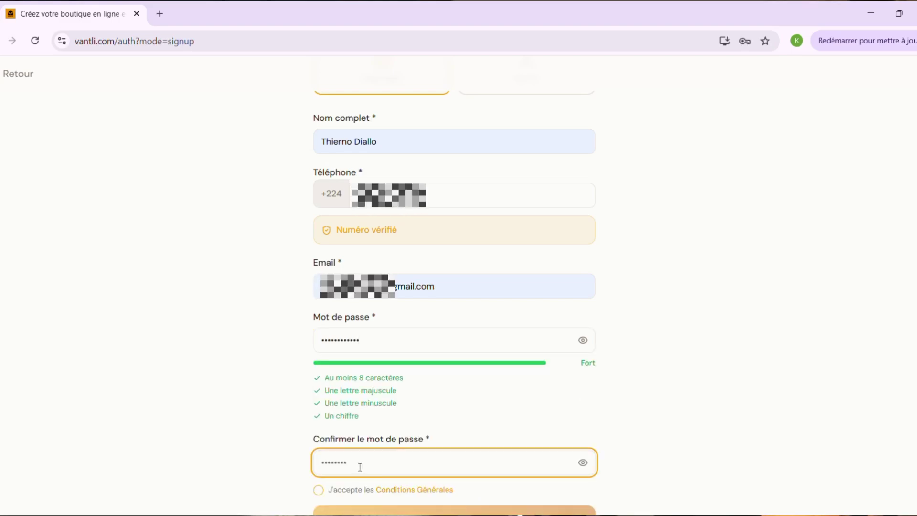
{"action": "key", "text": "ctrl+v"}
{"action": "scroll", "coordinate": [361, 470], "scroll_direction": "down", "scroll_amount": 2}
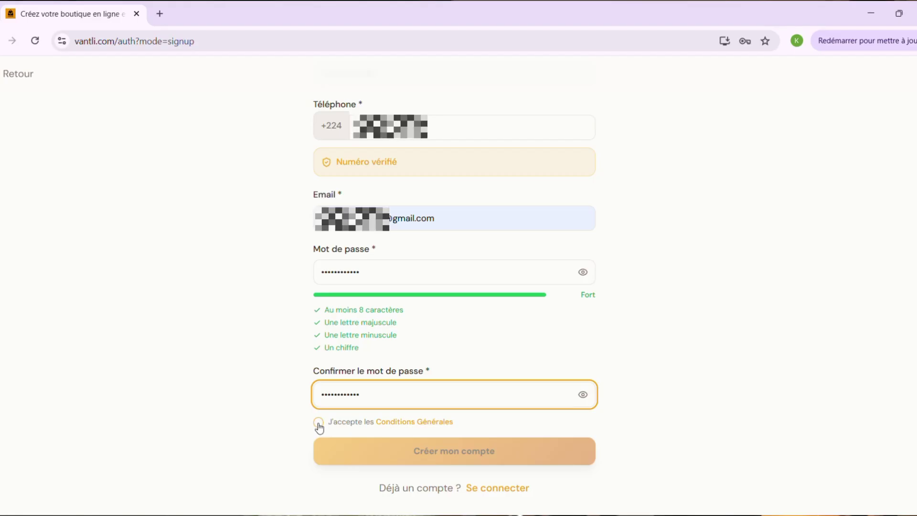
{"action": "left_click", "coordinate": [320, 424]}
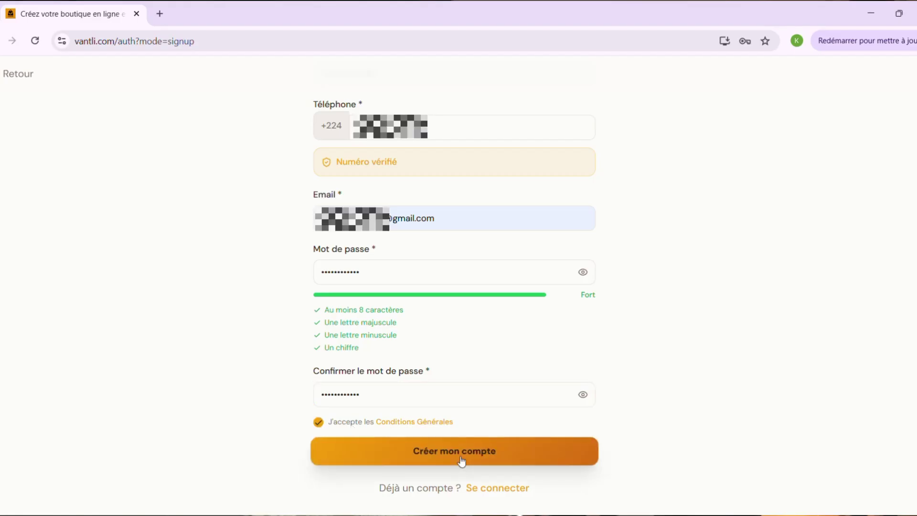
{"action": "left_click", "coordinate": [462, 461]}
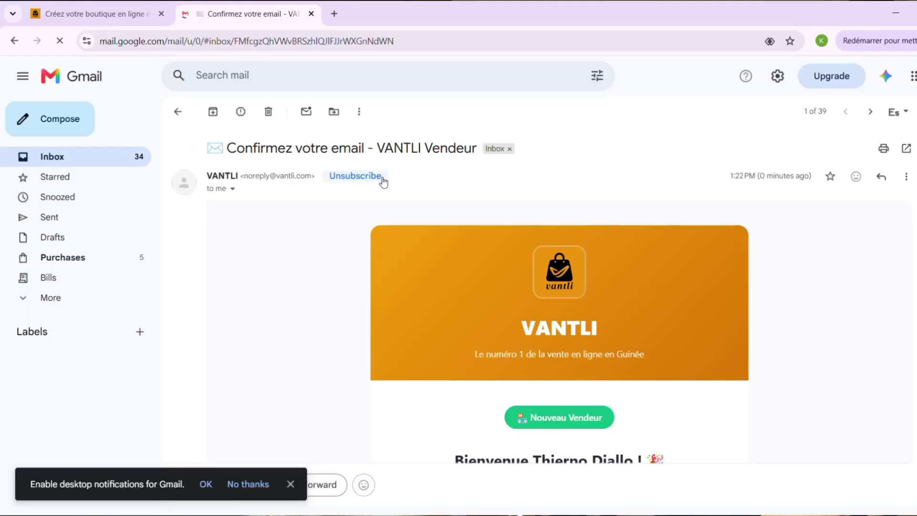
- Confirm the email with the 'Confirmer mon email' button in the VANTLI message
{"action": "scroll", "coordinate": [420, 278], "scroll_direction": "down", "scroll_amount": 4}
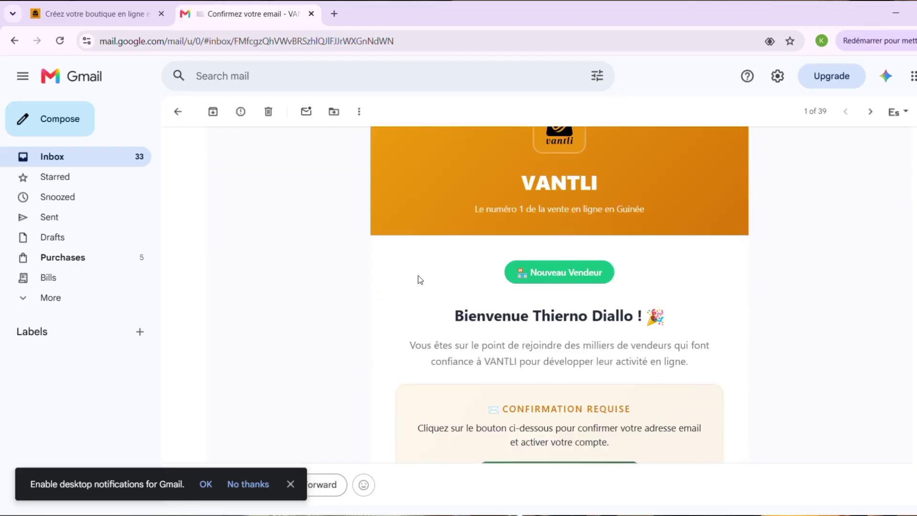
{"action": "scroll", "coordinate": [419, 280], "scroll_direction": "down", "scroll_amount": 3}
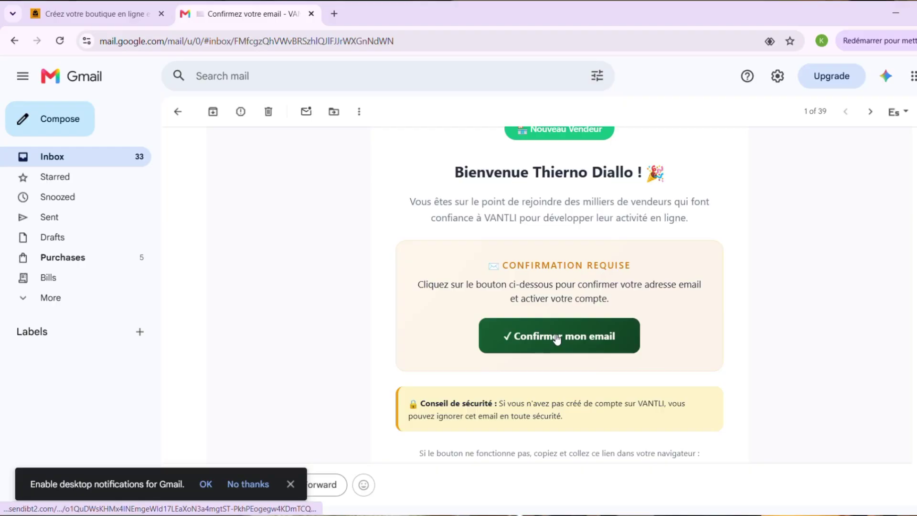
{"action": "left_click", "coordinate": [558, 339]}
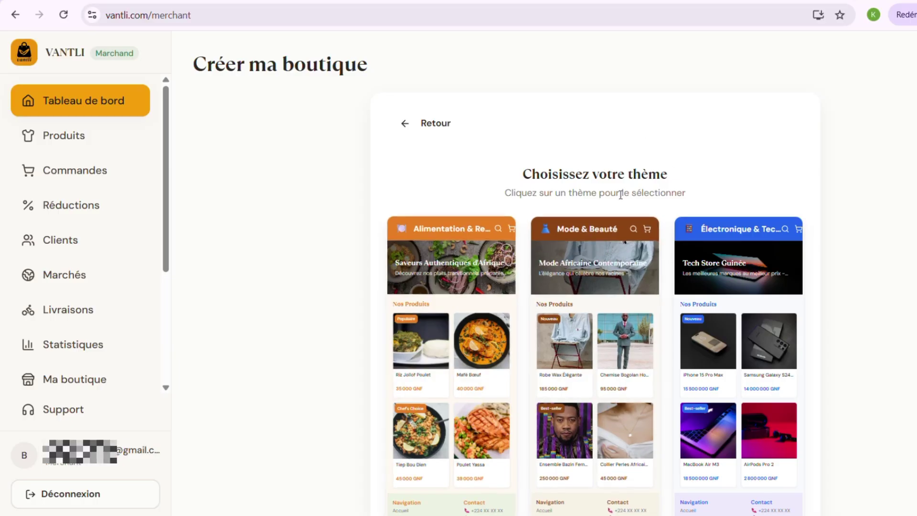
{"action": "scroll", "coordinate": [600, 331], "scroll_direction": "down", "scroll_amount": 5}
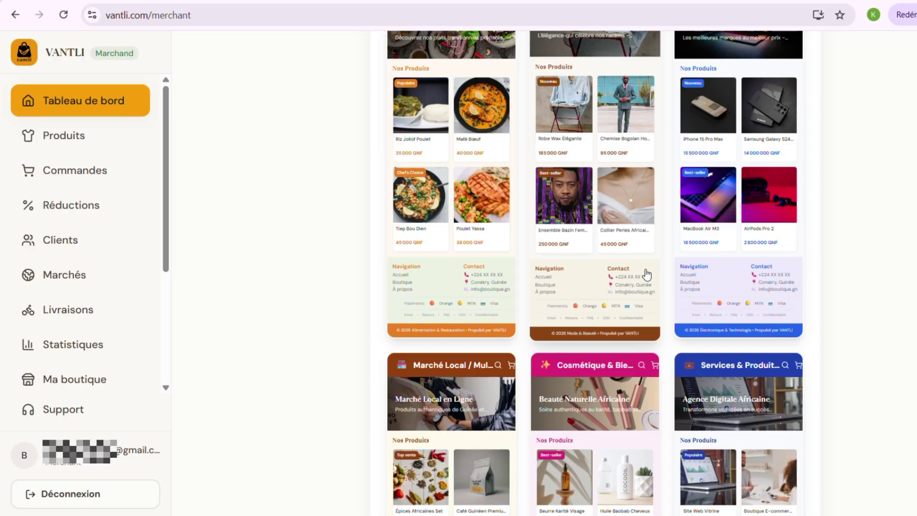
{"action": "scroll", "coordinate": [647, 275], "scroll_direction": "up", "scroll_amount": 3}
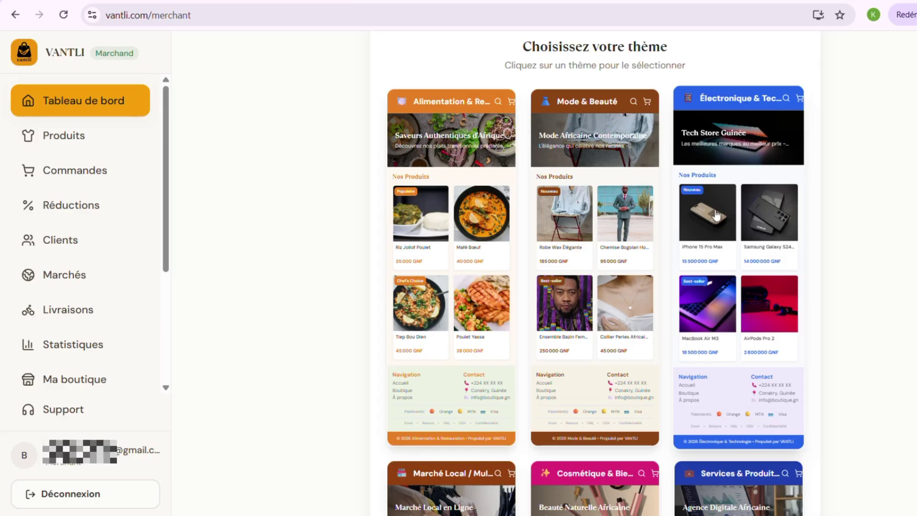
- Pick the Électronique theme, name the shop DIGITECH, and generate its description with AI
{"action": "left_click", "coordinate": [729, 198]}
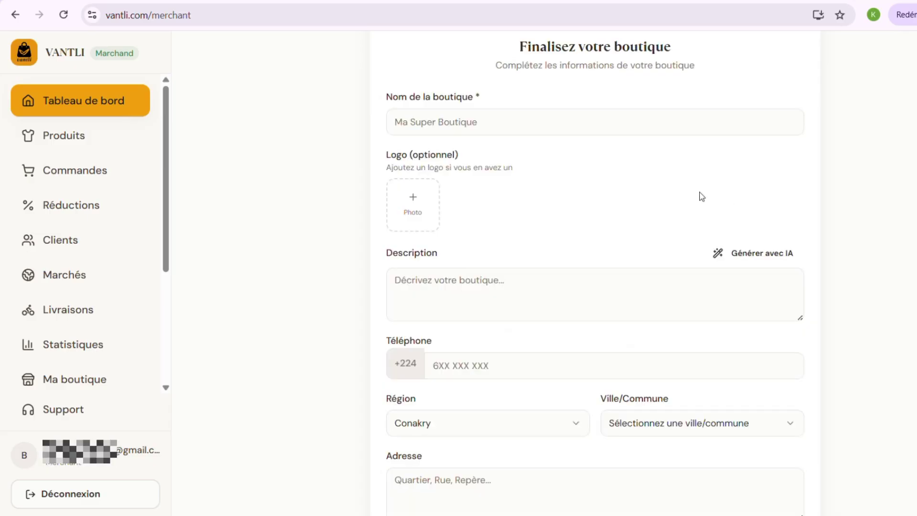
{"action": "left_click", "coordinate": [525, 123]}
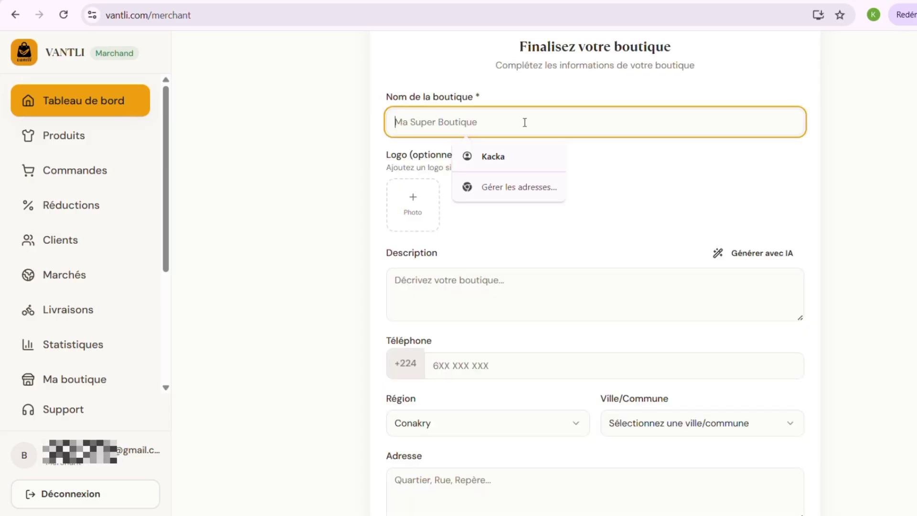
{"action": "type", "text": "di"}
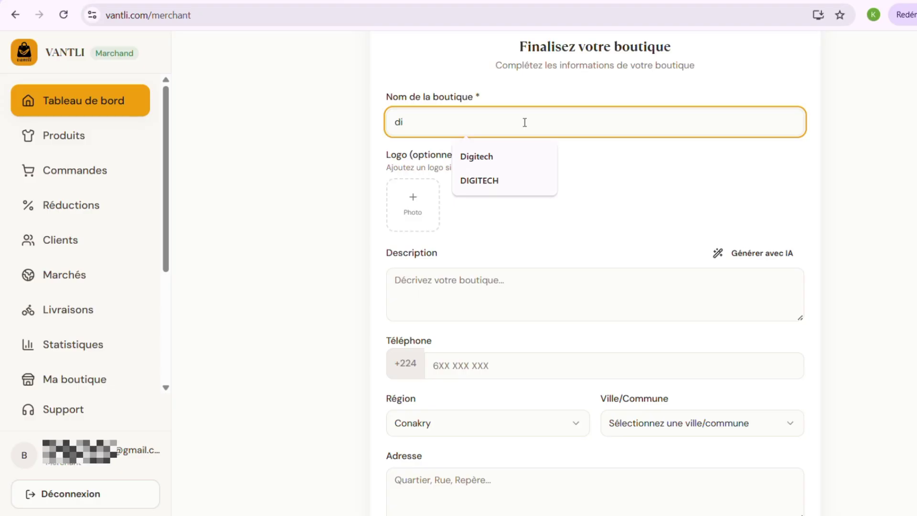
{"action": "left_click", "coordinate": [479, 180]}
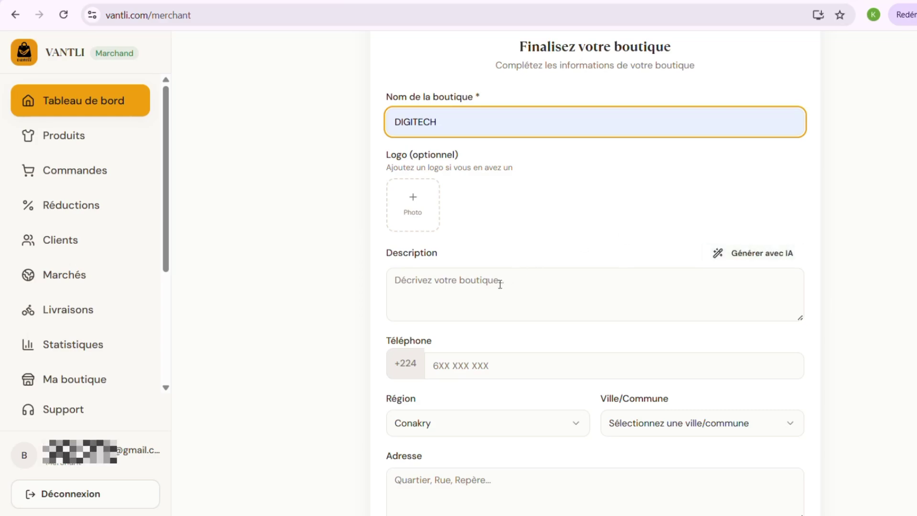
{"action": "left_click", "coordinate": [755, 258]}
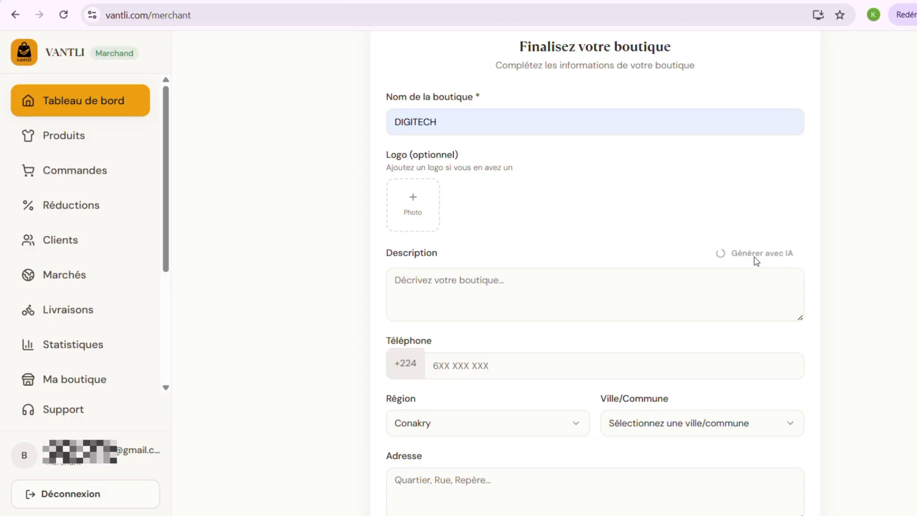
- Set the commune to Dixinn, enter the shop's address, and create the shop
{"action": "scroll", "coordinate": [754, 257], "scroll_direction": "down", "scroll_amount": 2}
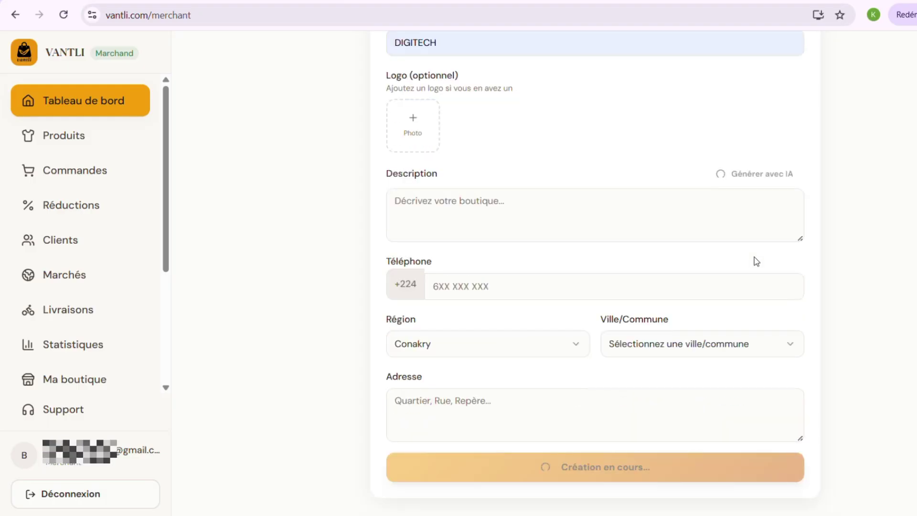
{"action": "left_click", "coordinate": [526, 289]}
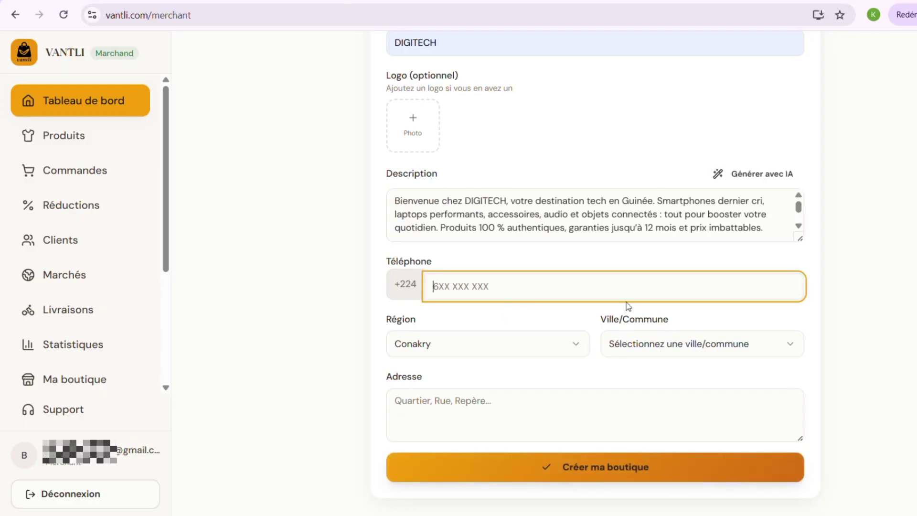
{"action": "left_click", "coordinate": [708, 353]}
{"action": "left_click", "coordinate": [669, 371]}
{"action": "left_click", "coordinate": [444, 403]}
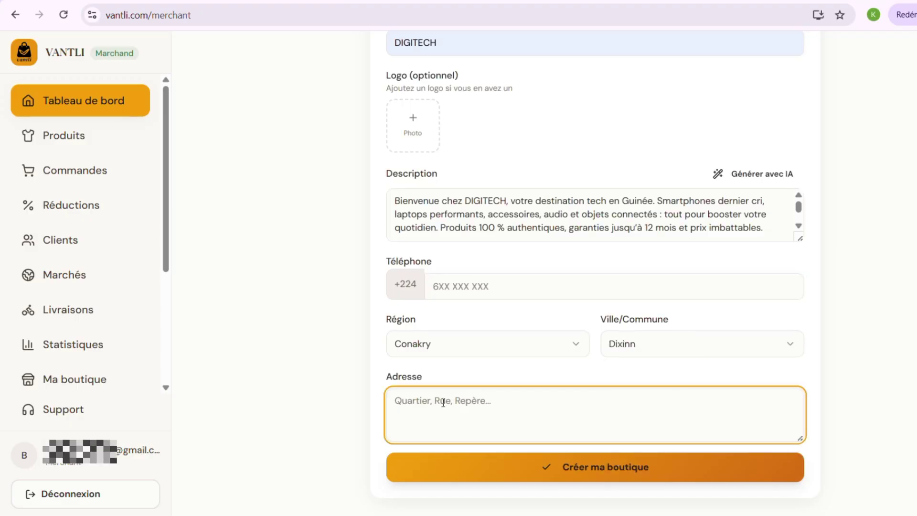
{"action": "type", "text": "Madina"}
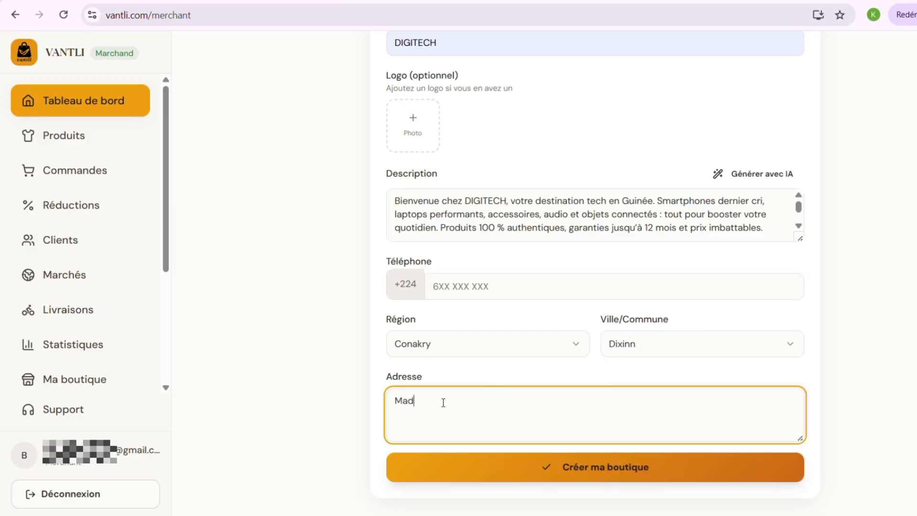
{"action": "left_click", "coordinate": [585, 471]}
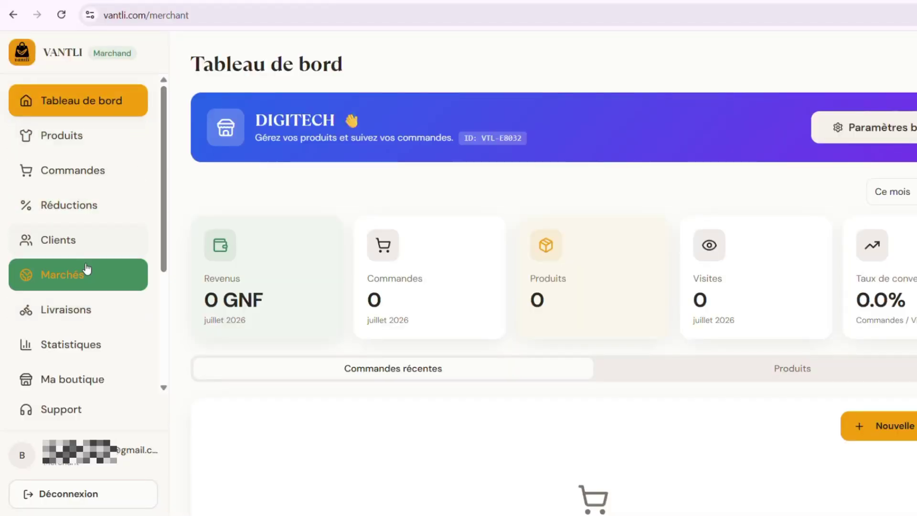
- Activate all five Conakry zones in Zones de marché with Tout activer and save
{"action": "left_click", "coordinate": [72, 282]}
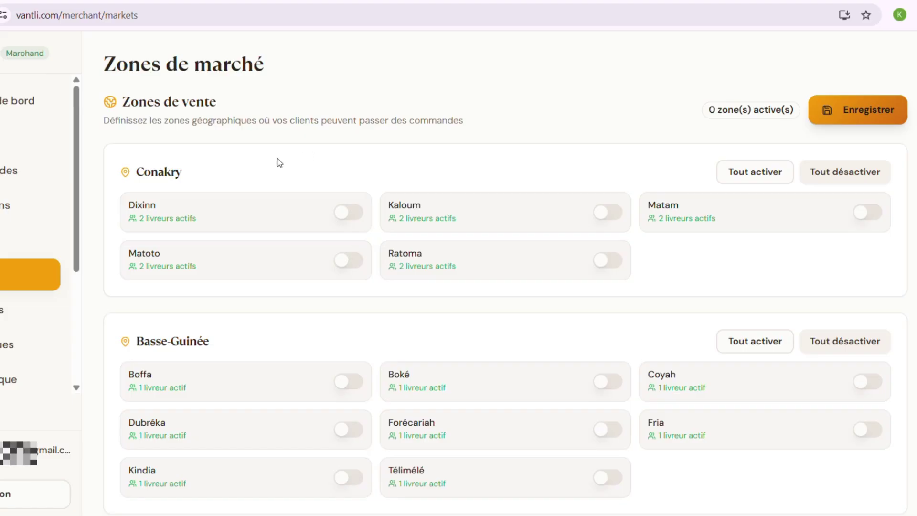
{"action": "scroll", "coordinate": [279, 163], "scroll_direction": "down", "scroll_amount": 10}
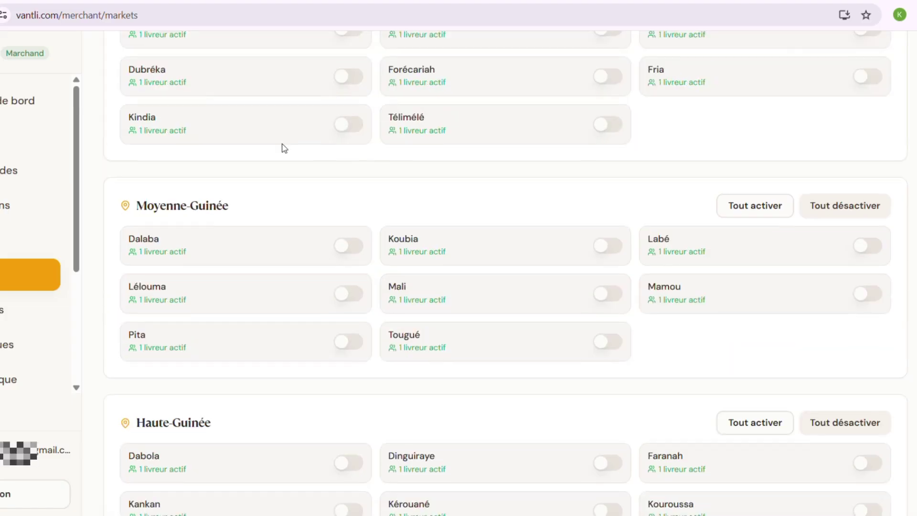
{"action": "scroll", "coordinate": [284, 148], "scroll_direction": "up", "scroll_amount": 10}
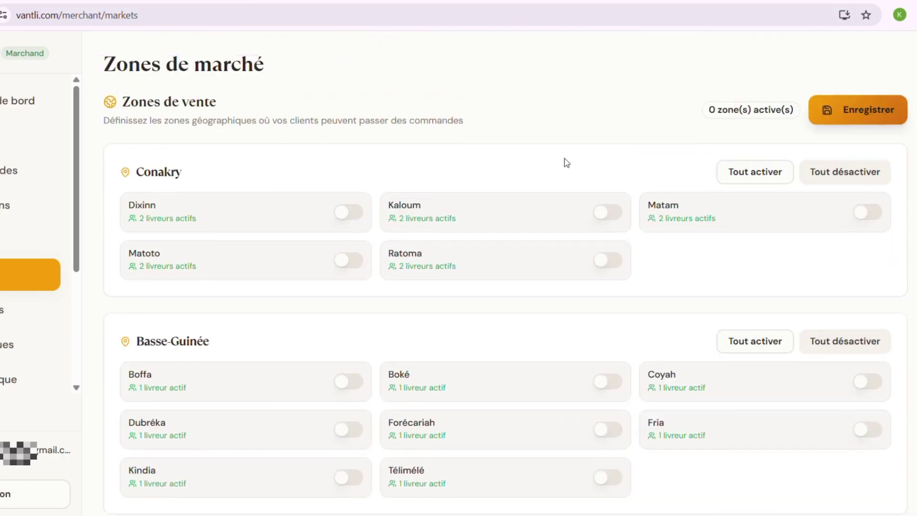
{"action": "left_click", "coordinate": [740, 177]}
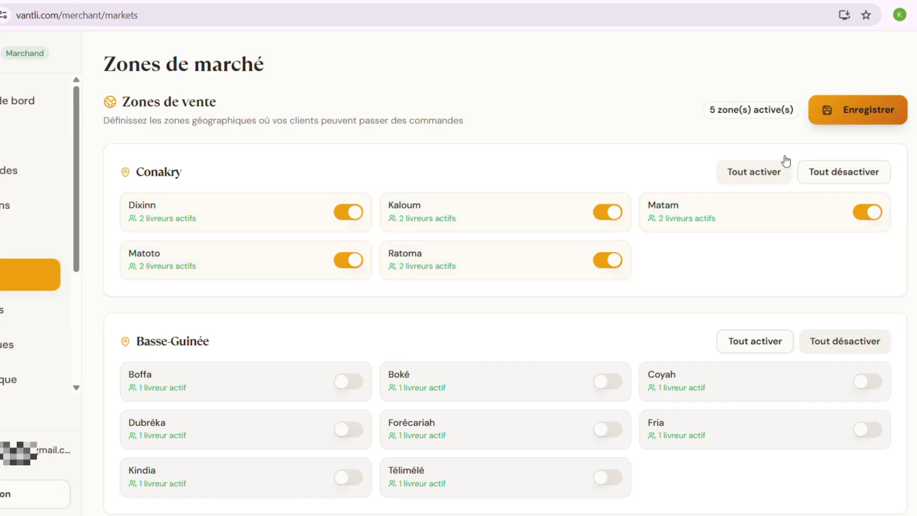
{"action": "left_click", "coordinate": [870, 113]}
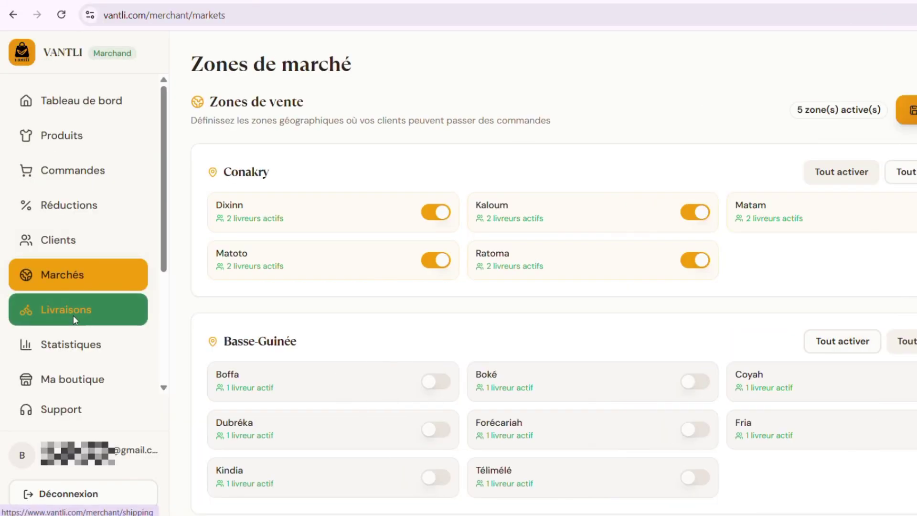
- Switch off Retrait en magasin in the Livraisons settings
{"action": "left_click", "coordinate": [74, 320]}
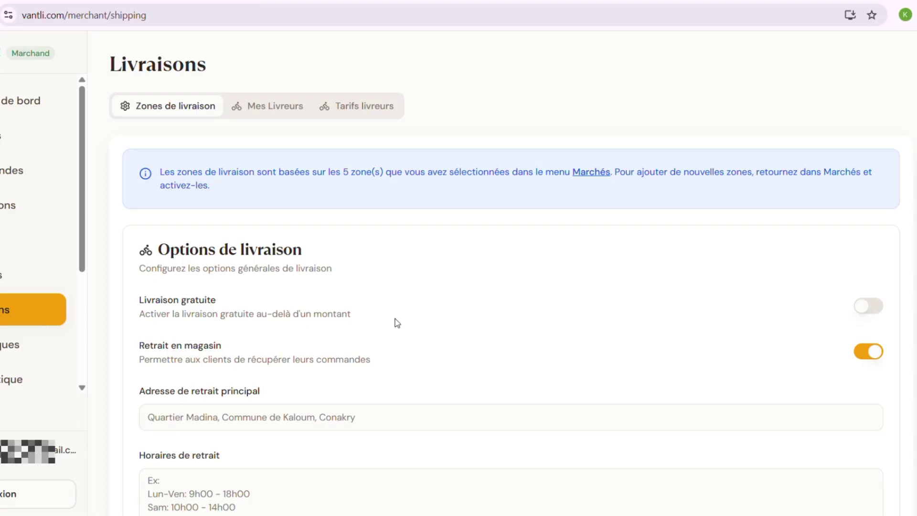
{"action": "scroll", "coordinate": [397, 324], "scroll_direction": "down", "scroll_amount": 3}
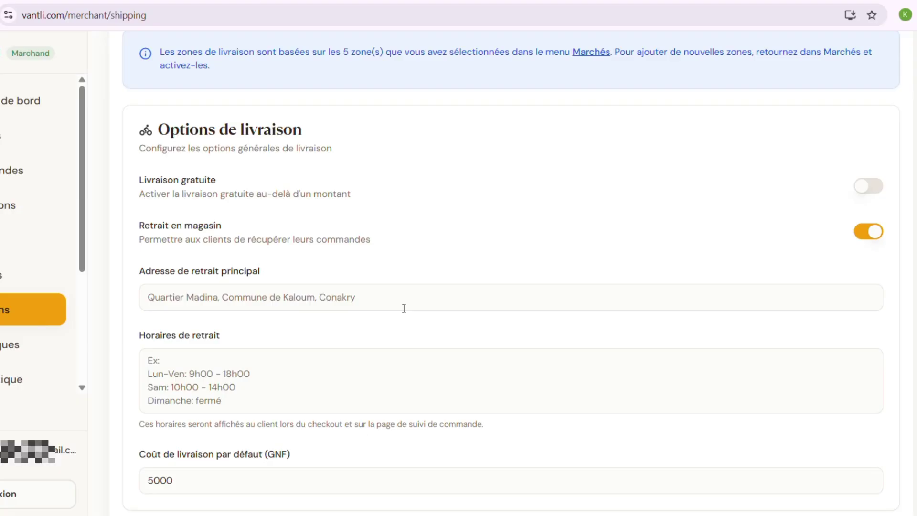
{"action": "left_click", "coordinate": [868, 233]}
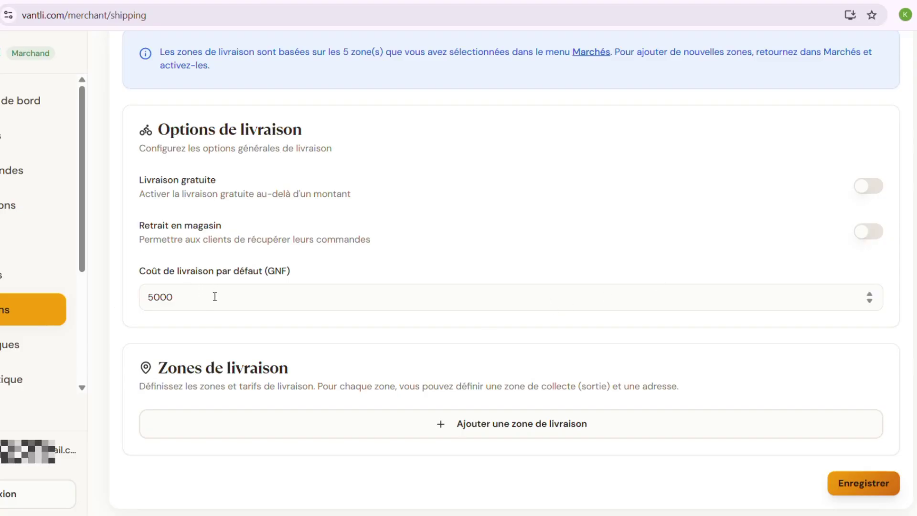
{"action": "scroll", "coordinate": [215, 297], "scroll_direction": "down", "scroll_amount": 1}
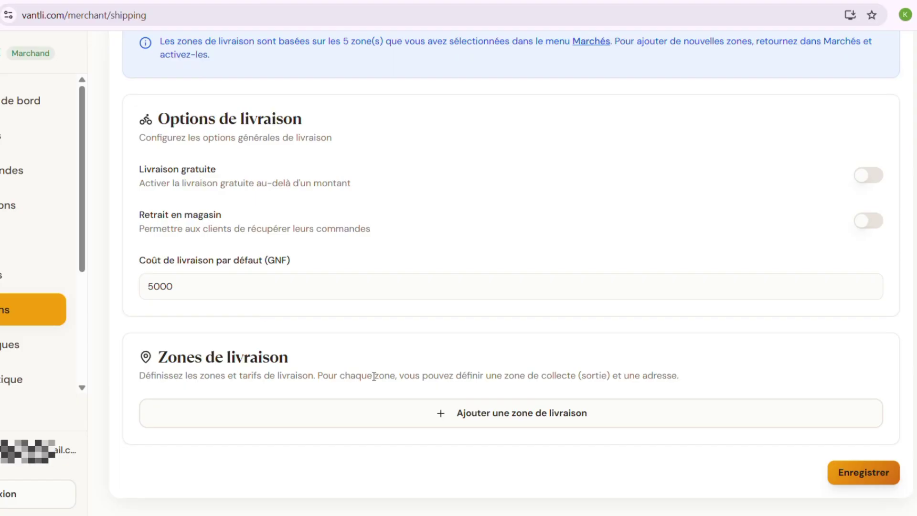
- Add a new delivery zone named 'zone 1'
{"action": "left_click", "coordinate": [489, 413]}
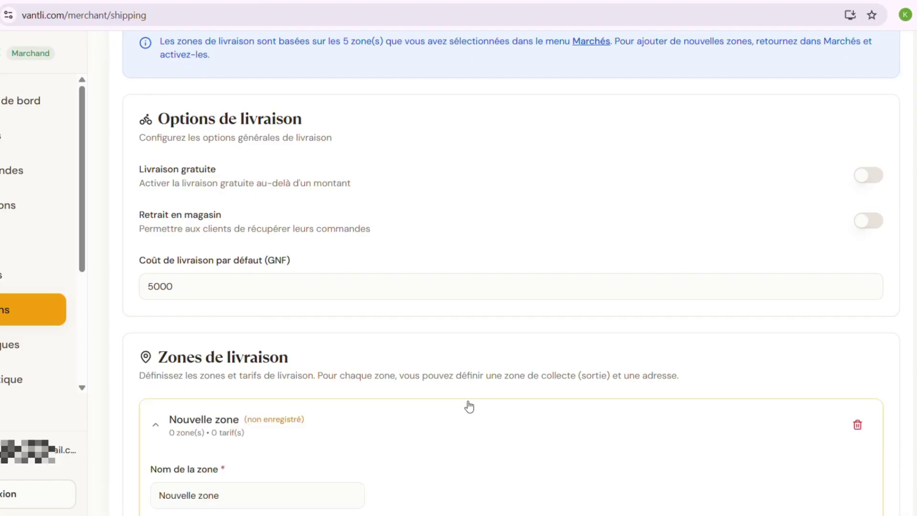
{"action": "scroll", "coordinate": [375, 333], "scroll_direction": "down", "scroll_amount": 5}
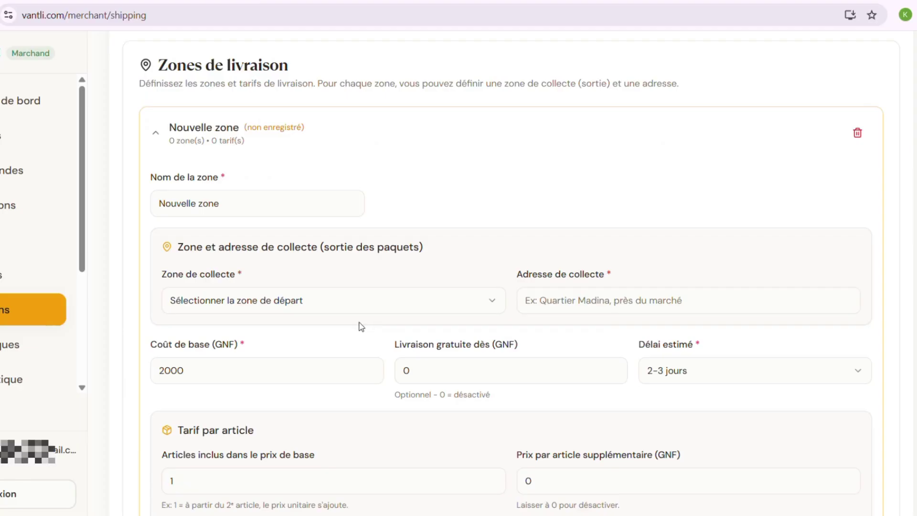
{"action": "triple_click", "coordinate": [243, 209]}
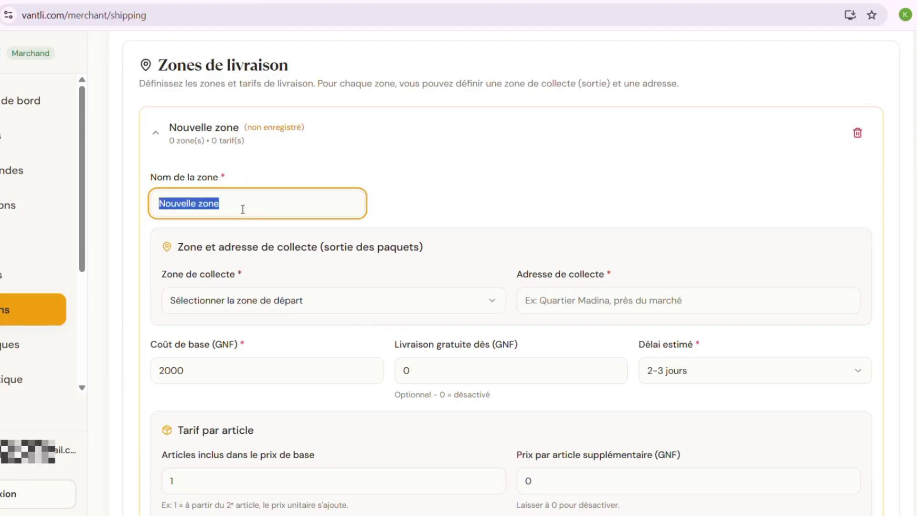
{"action": "left_click", "coordinate": [177, 204]}
{"action": "key", "text": "ctrl+a"}
{"action": "type", "text": "zone 1"}
{"action": "key", "text": "Tab"}
{"action": "scroll", "coordinate": [388, 230], "scroll_direction": "down", "scroll_amount": 2}
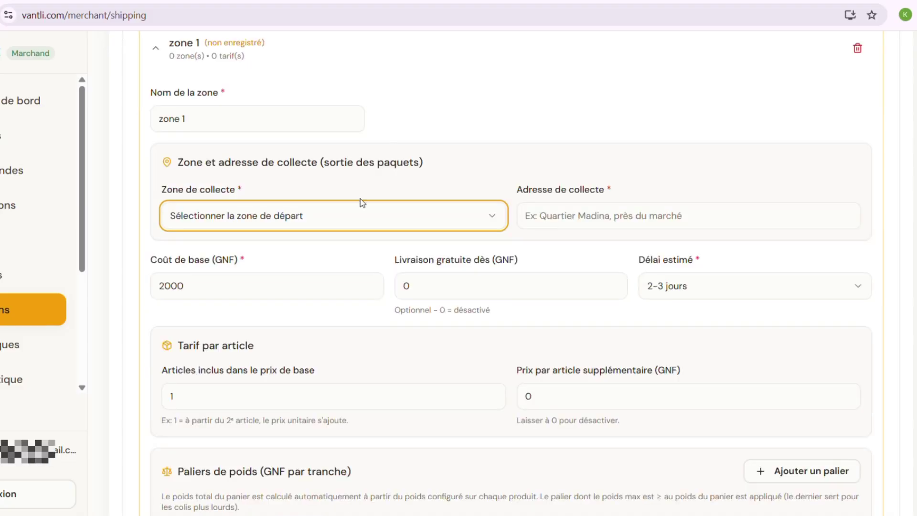
- Set pickup to Dixinn (Conakry), enter the pickup address, and set base cost to 15000 GNF
{"action": "left_click", "coordinate": [463, 221]}
{"action": "left_click", "coordinate": [244, 250]}
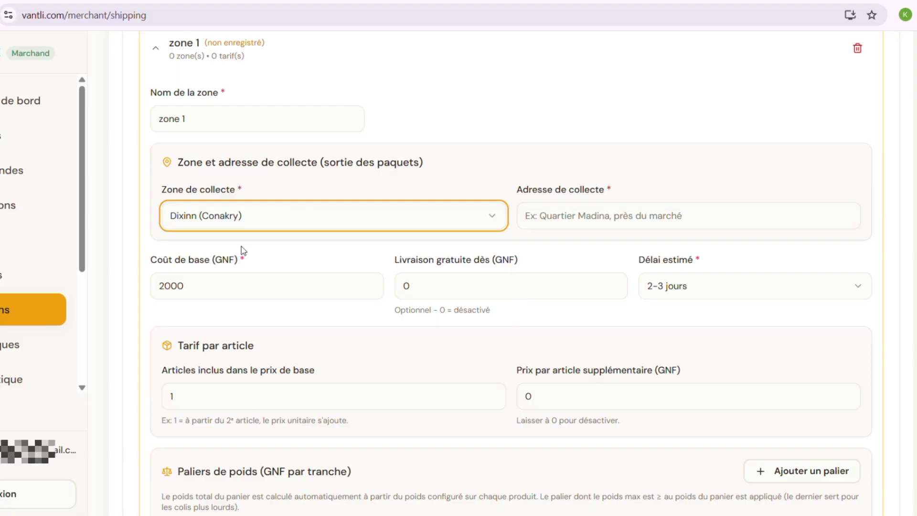
{"action": "left_click", "coordinate": [591, 217]}
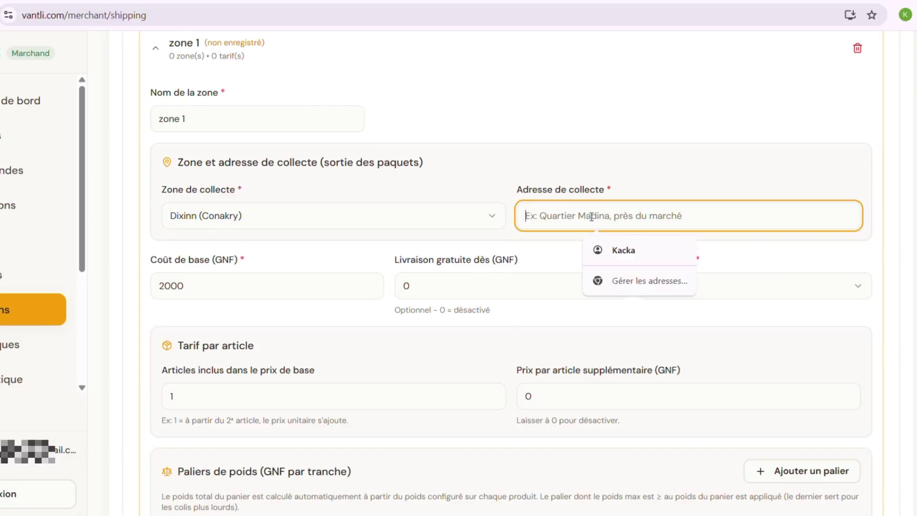
{"action": "type", "text": "Dixinn stade 28 sept"}
{"action": "double_click", "coordinate": [193, 287]}
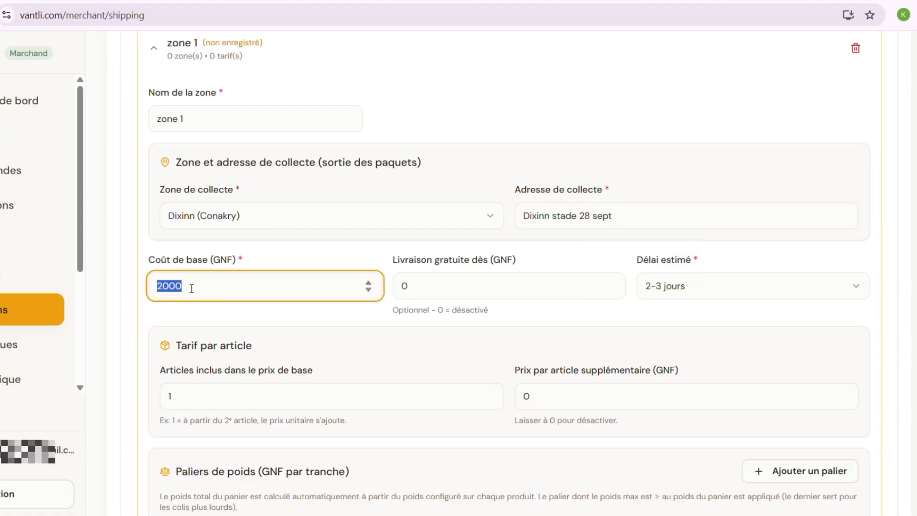
{"action": "type", "text": "15000"}
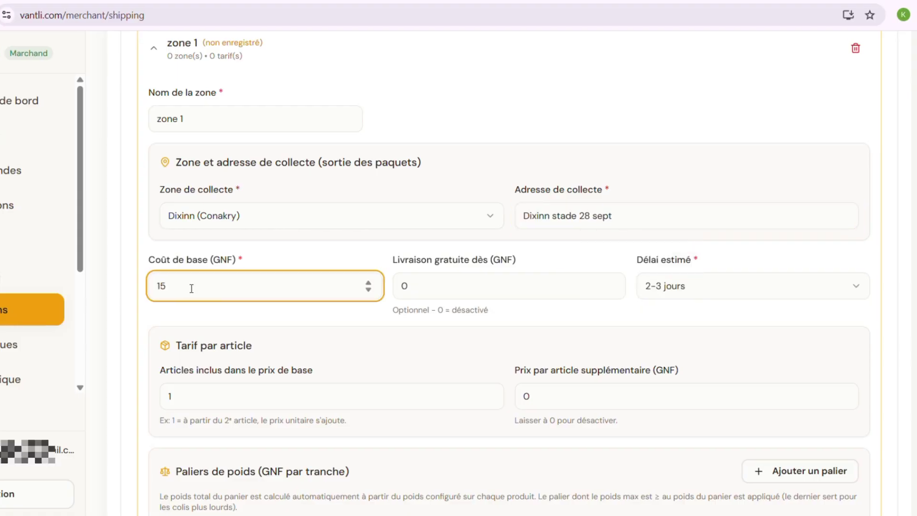
{"action": "left_click", "coordinate": [439, 286]}
- Set delivery time to Même jour and add Dixinn, Kaloum, Matam, Matoto, Ratoma as destinations
{"action": "left_click", "coordinate": [832, 294]}
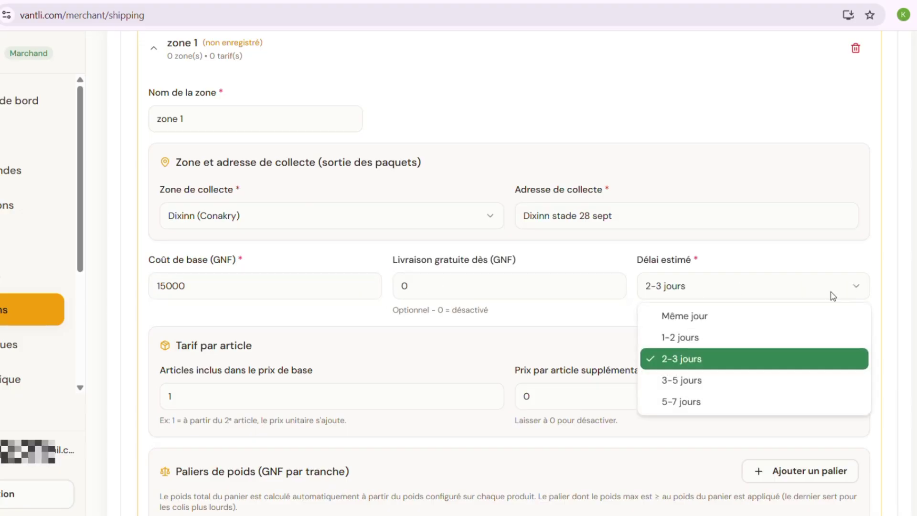
{"action": "left_click", "coordinate": [706, 315]}
{"action": "scroll", "coordinate": [555, 325], "scroll_direction": "down", "scroll_amount": 5}
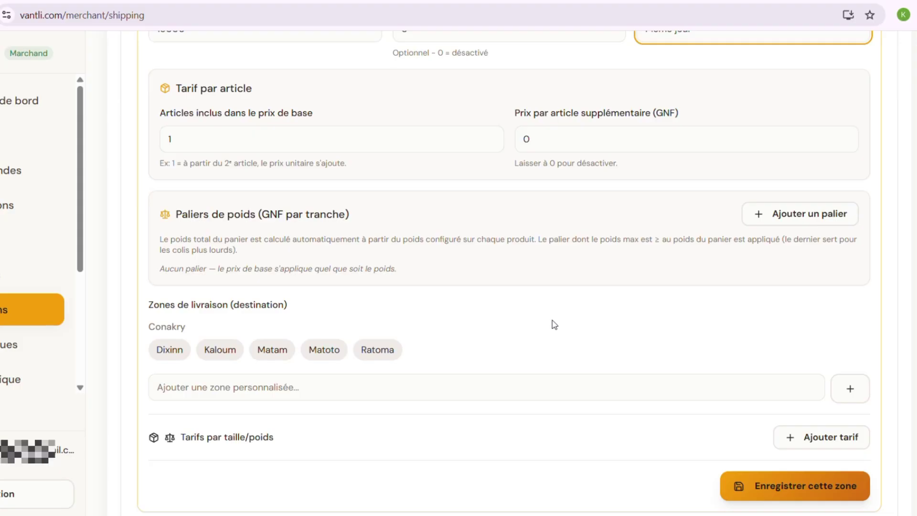
{"action": "scroll", "coordinate": [555, 324], "scroll_direction": "down", "scroll_amount": 2}
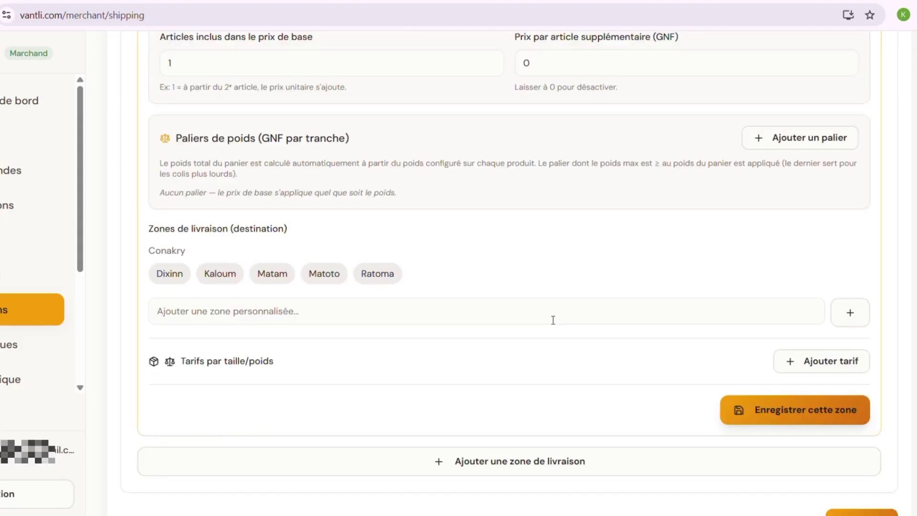
{"action": "left_click", "coordinate": [170, 277]}
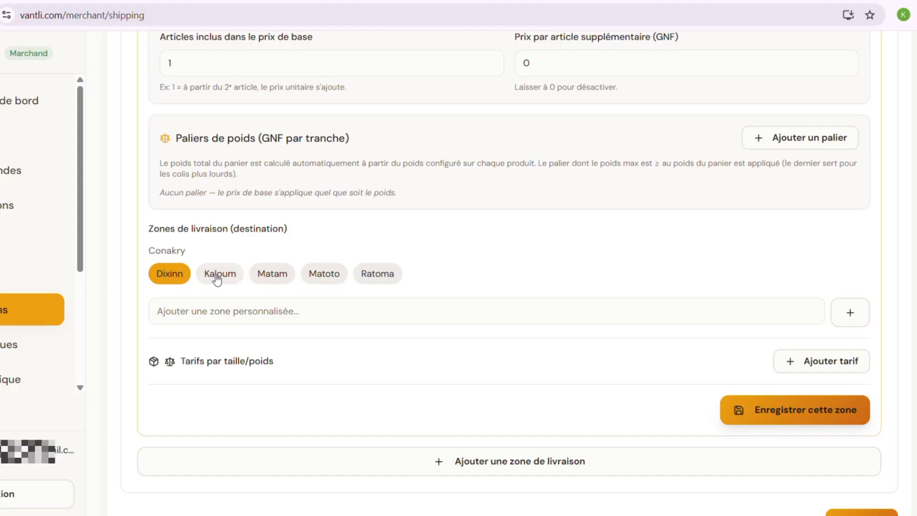
{"action": "left_click", "coordinate": [217, 279]}
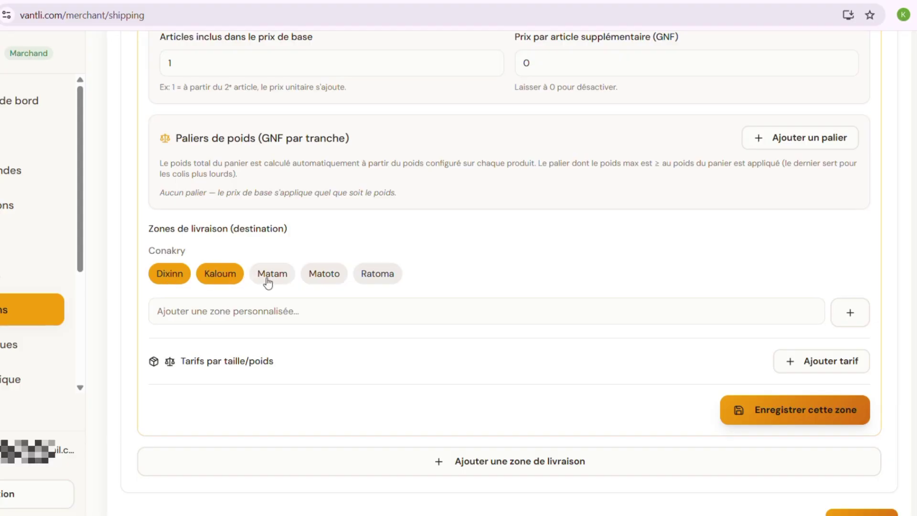
{"action": "left_click", "coordinate": [267, 282]}
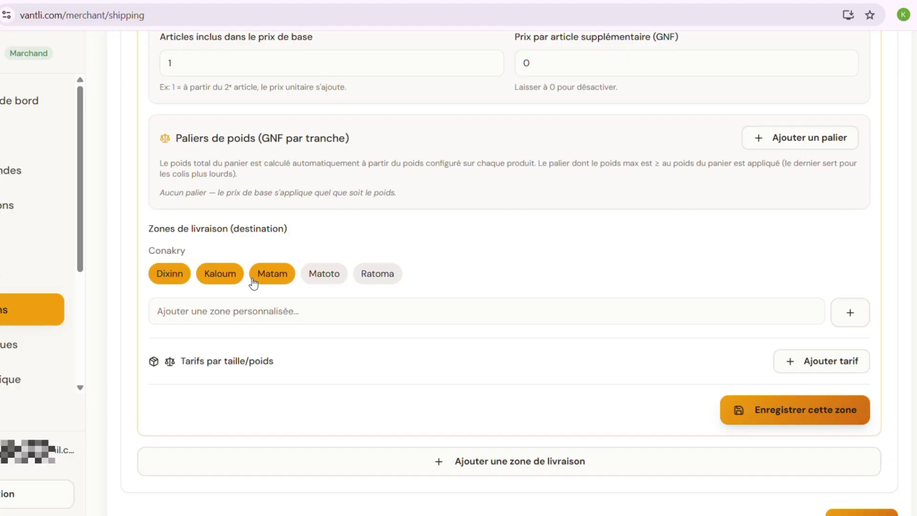
{"action": "left_click", "coordinate": [338, 274]}
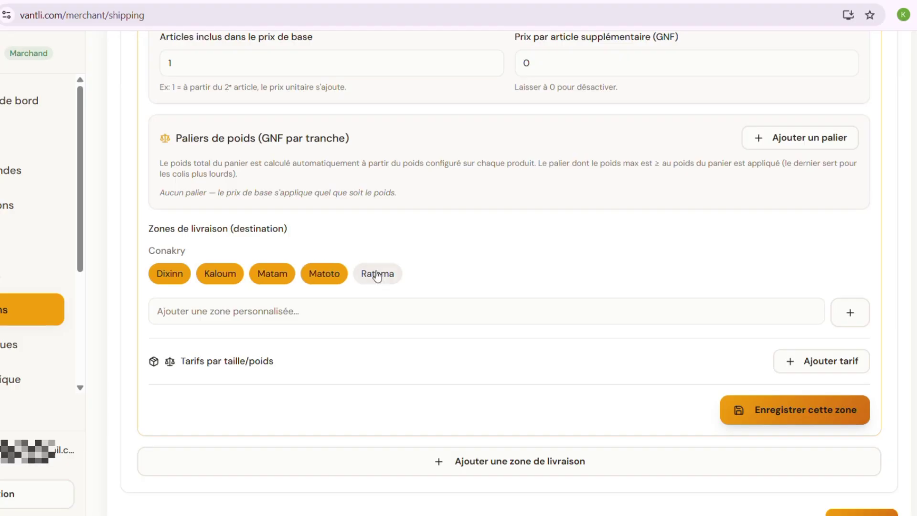
{"action": "left_click", "coordinate": [377, 275]}
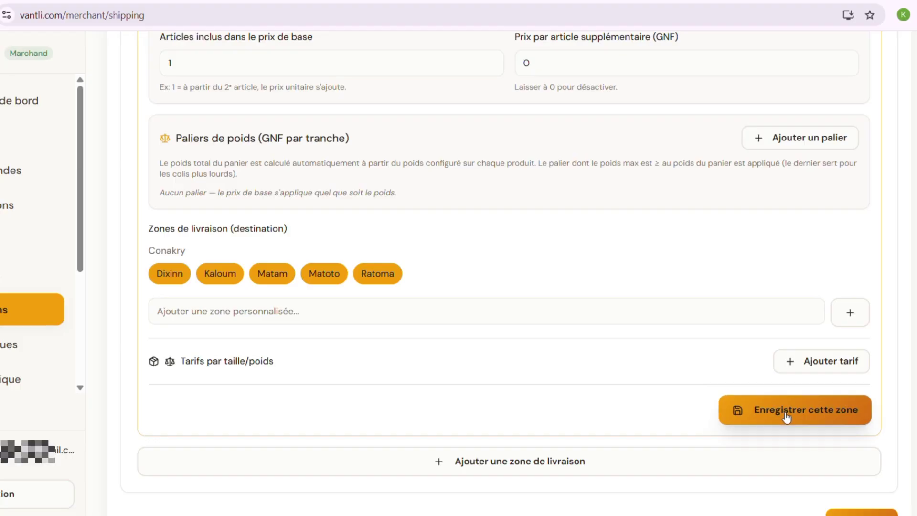
- Save zone 1 and the delivery settings, then show the Mes Livreurs list
{"action": "left_click", "coordinate": [788, 416]}
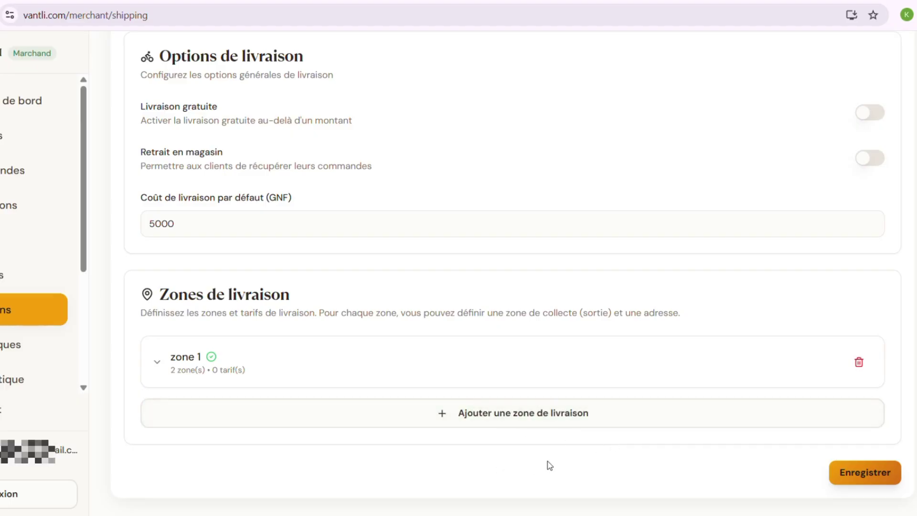
{"action": "left_click", "coordinate": [878, 475]}
{"action": "scroll", "coordinate": [711, 330], "scroll_direction": "up", "scroll_amount": 4}
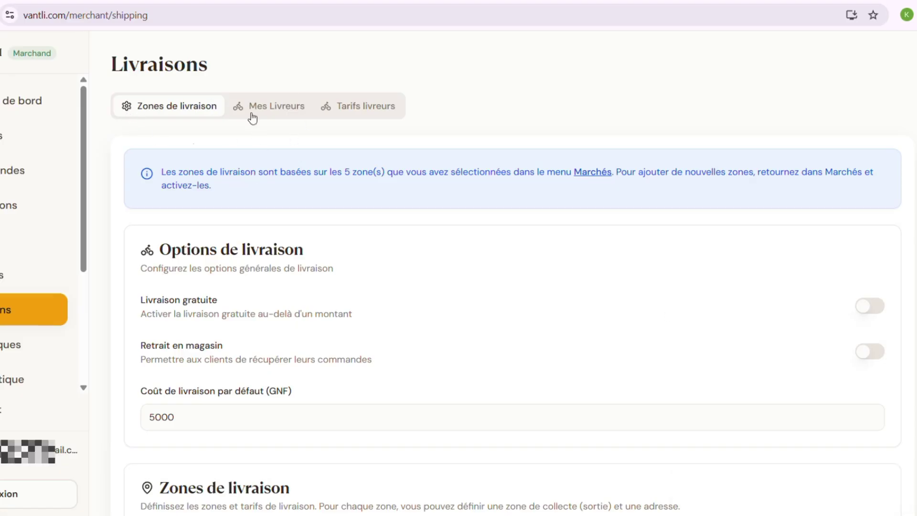
{"action": "left_click", "coordinate": [271, 111]}
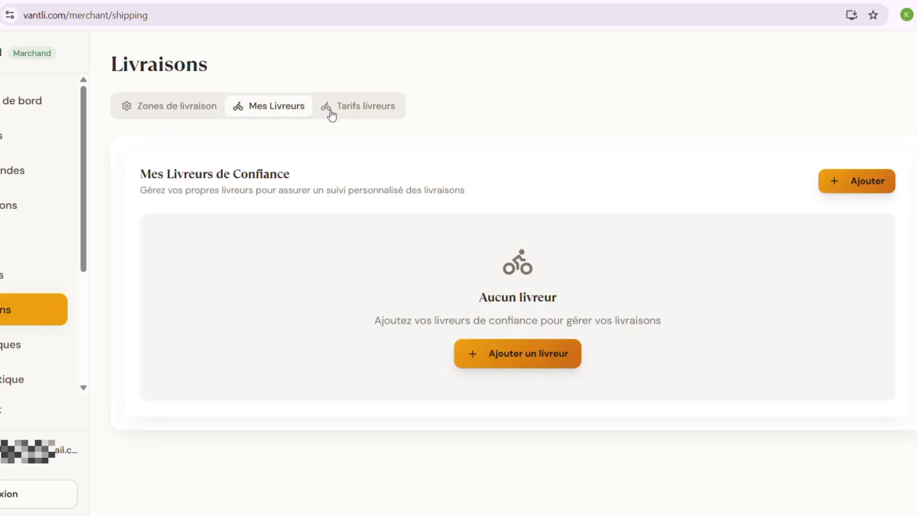
- Start a new courier and enter their first and last name, phone number and suggested email
{"action": "left_click", "coordinate": [867, 182]}
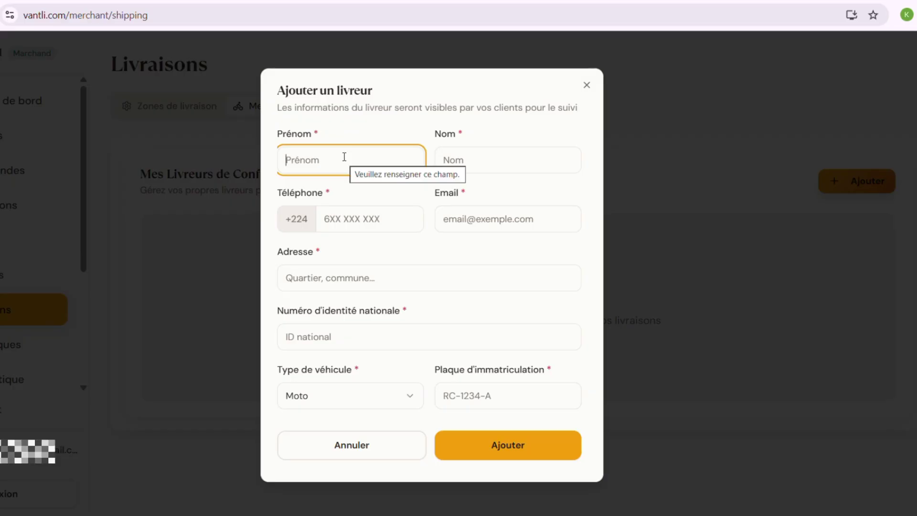
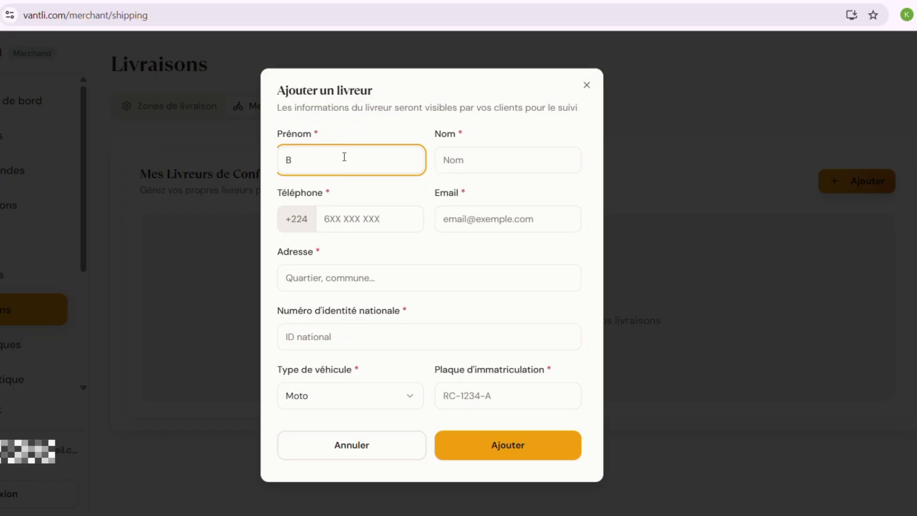
{"action": "left_click", "coordinate": [539, 170]}
{"action": "left_click", "coordinate": [359, 218]}
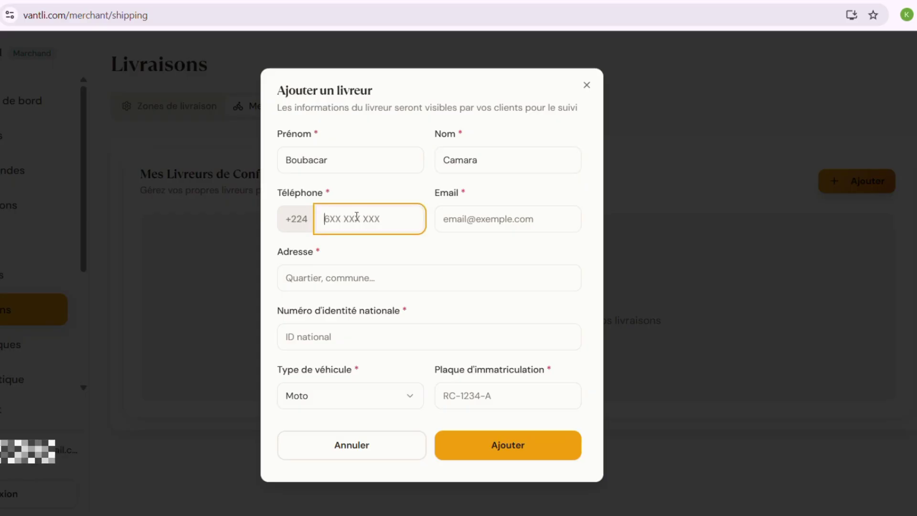
{"action": "key", "text": "ctrl+v"}
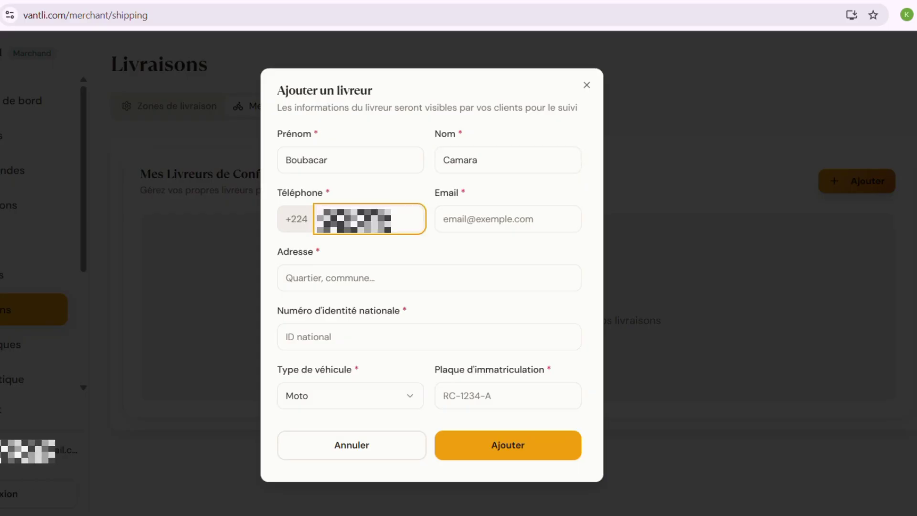
{"action": "left_click", "coordinate": [471, 219]}
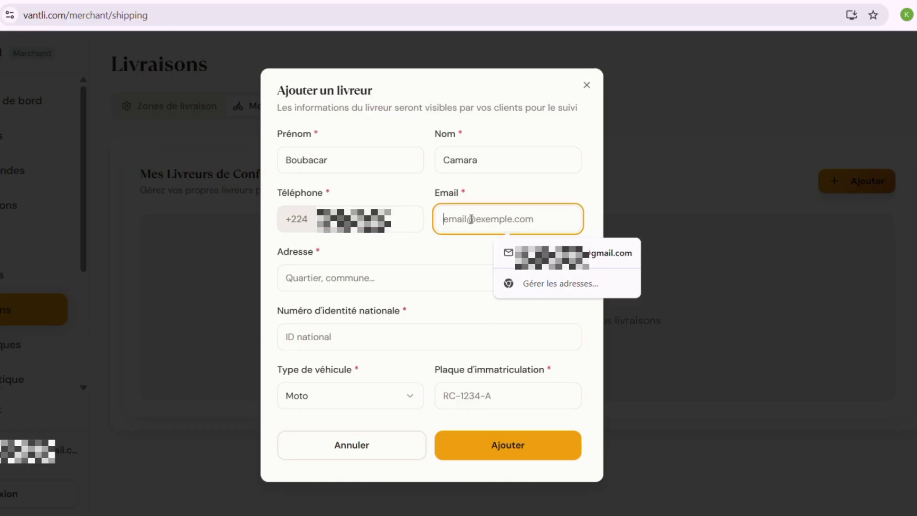
{"action": "left_click", "coordinate": [563, 253]}
- Enter the courier's address, national ID, Moto vehicle and licence plate, then add them
{"action": "left_click", "coordinate": [336, 280]}
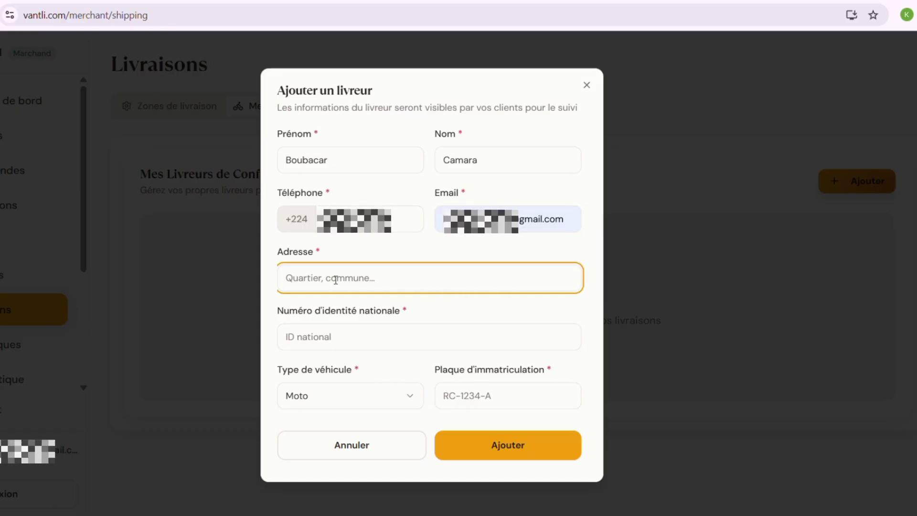
{"action": "type", "text": "Dixinn"}
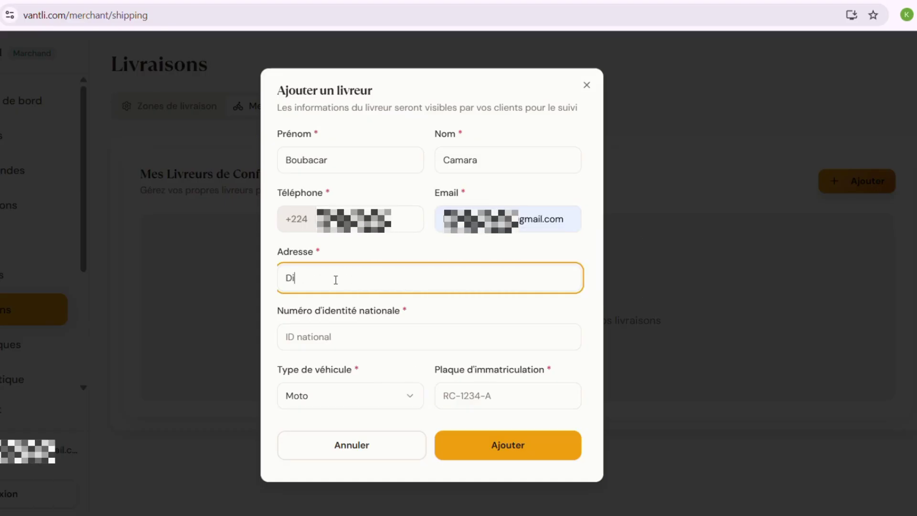
{"action": "left_click", "coordinate": [371, 340]}
{"action": "key", "text": "ctrl+v"}
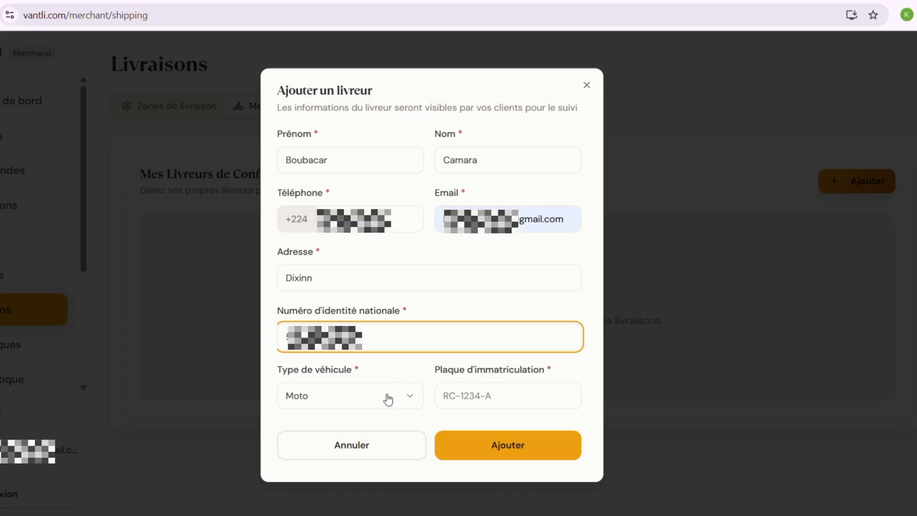
{"action": "left_click", "coordinate": [408, 398]}
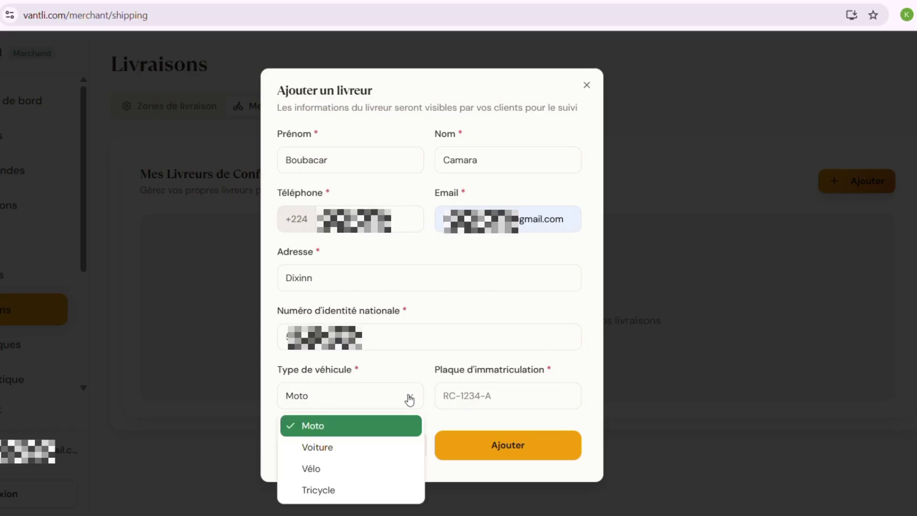
{"action": "left_click", "coordinate": [336, 426]}
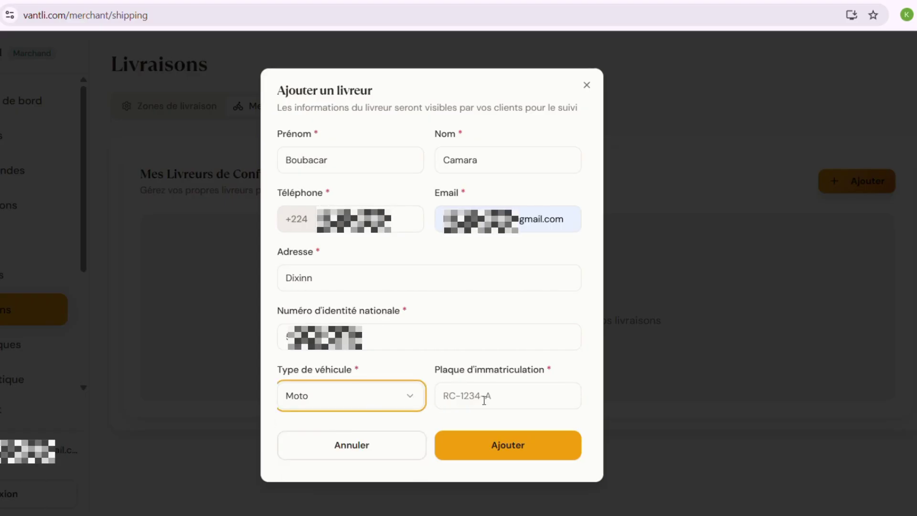
{"action": "left_click", "coordinate": [499, 400]}
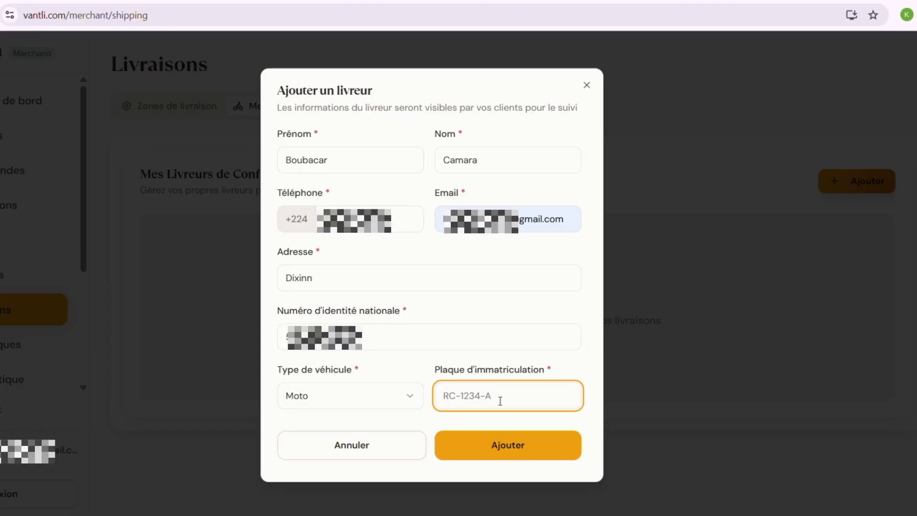
{"action": "key", "text": "ctrl+v"}
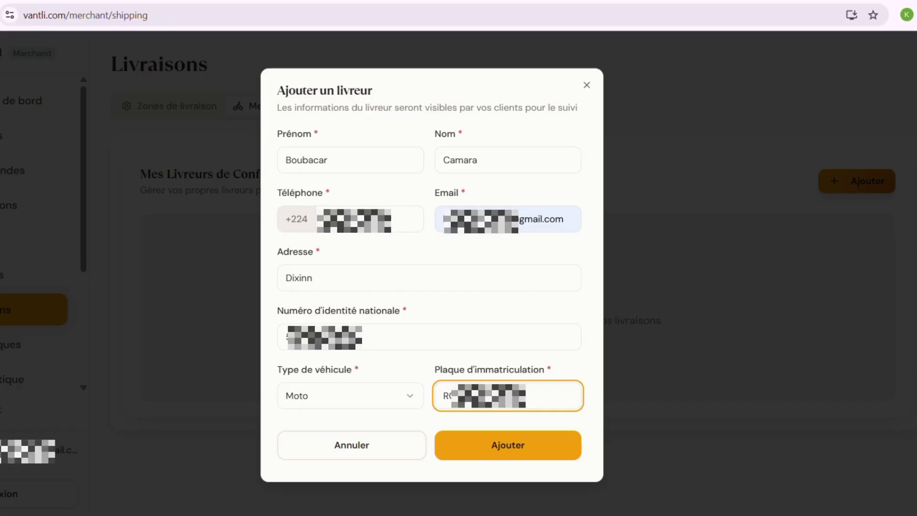
{"action": "left_click", "coordinate": [516, 448]}
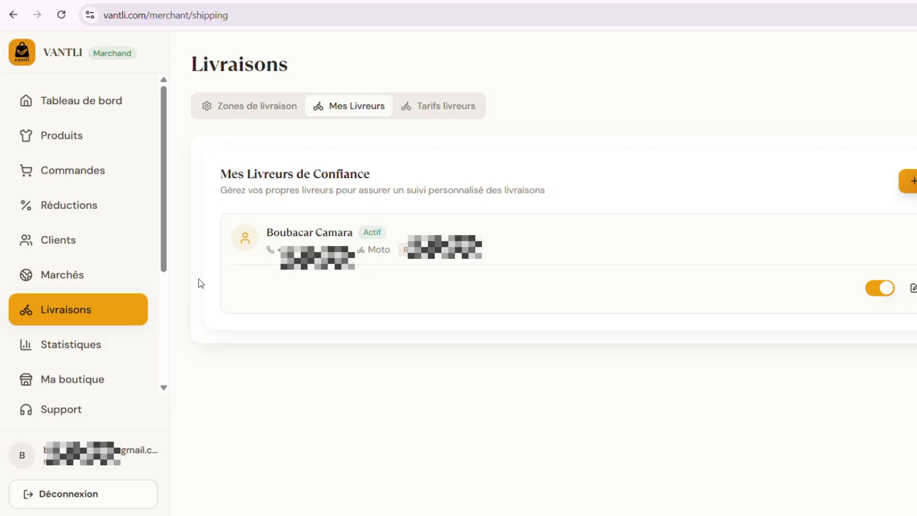
- In Paiements, enter the Orange Money receiving number
{"action": "scroll", "coordinate": [83, 265], "scroll_direction": "down", "scroll_amount": 3}
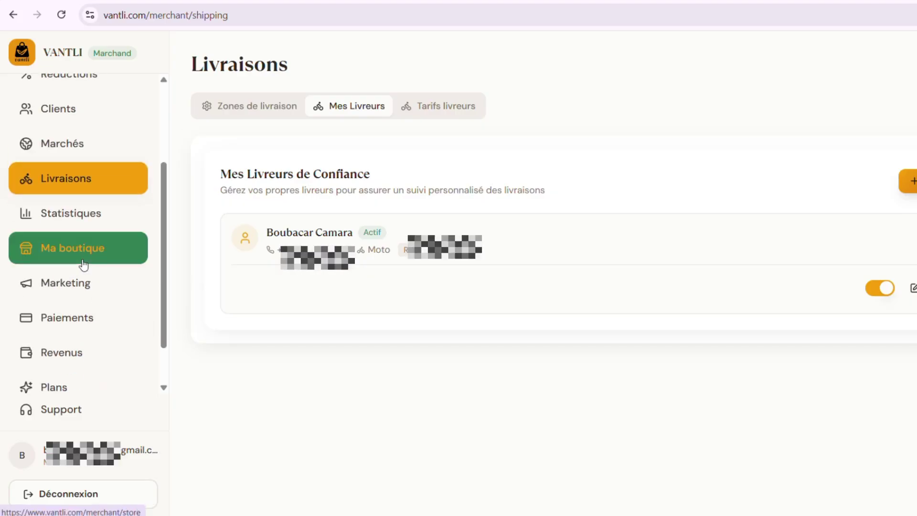
{"action": "scroll", "coordinate": [82, 264], "scroll_direction": "down", "scroll_amount": 2}
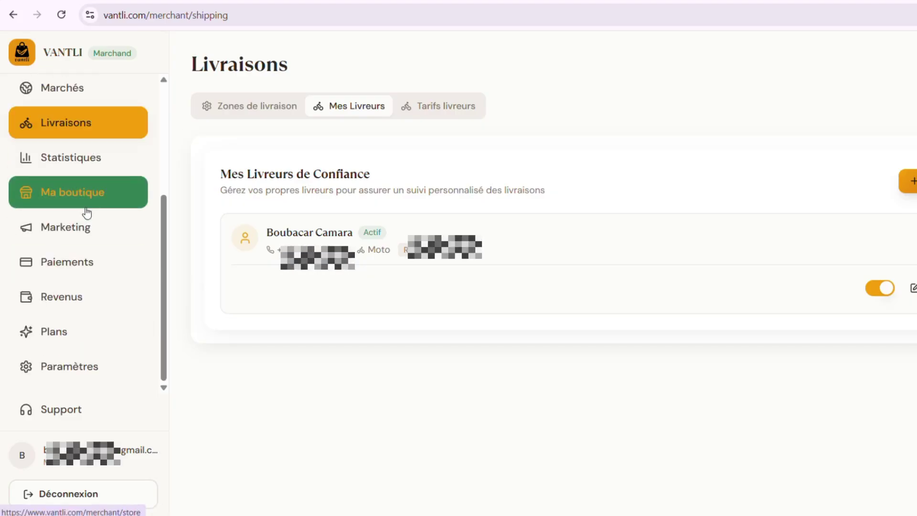
{"action": "left_click", "coordinate": [77, 266]}
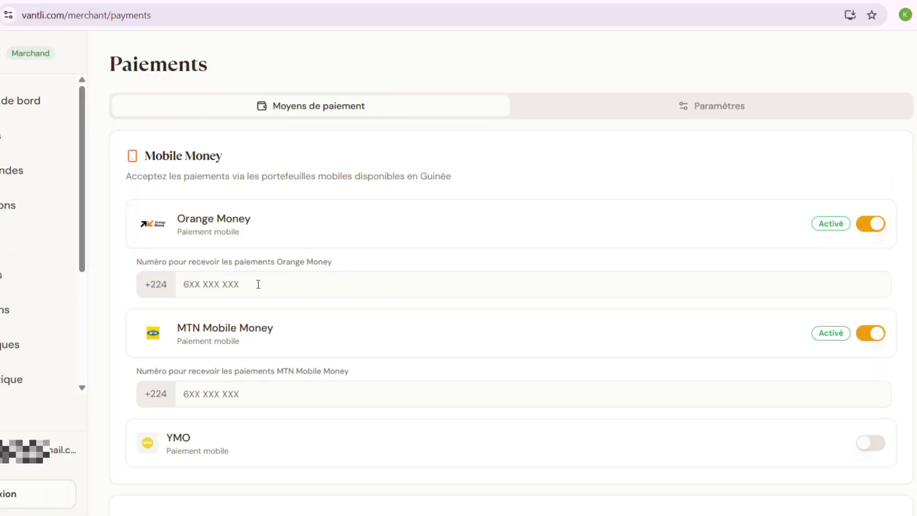
{"action": "scroll", "coordinate": [407, 266], "scroll_direction": "down", "scroll_amount": 1}
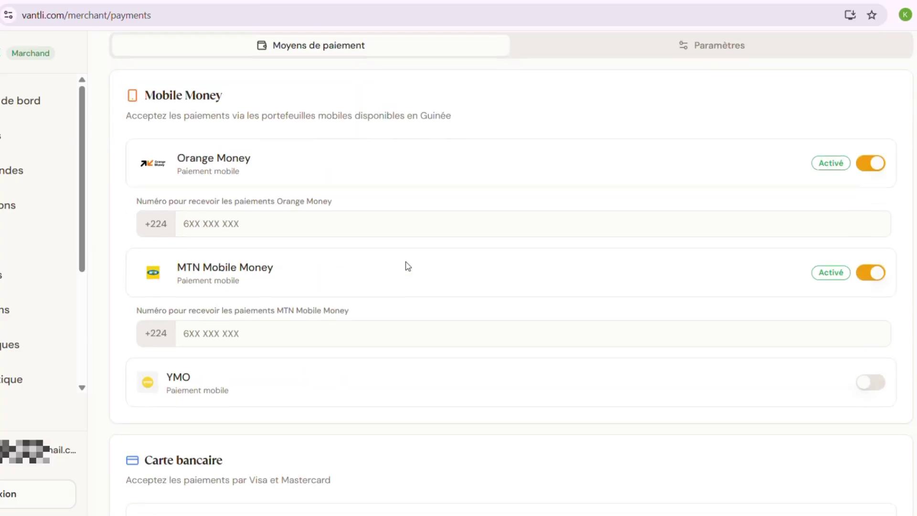
{"action": "left_click", "coordinate": [261, 225]}
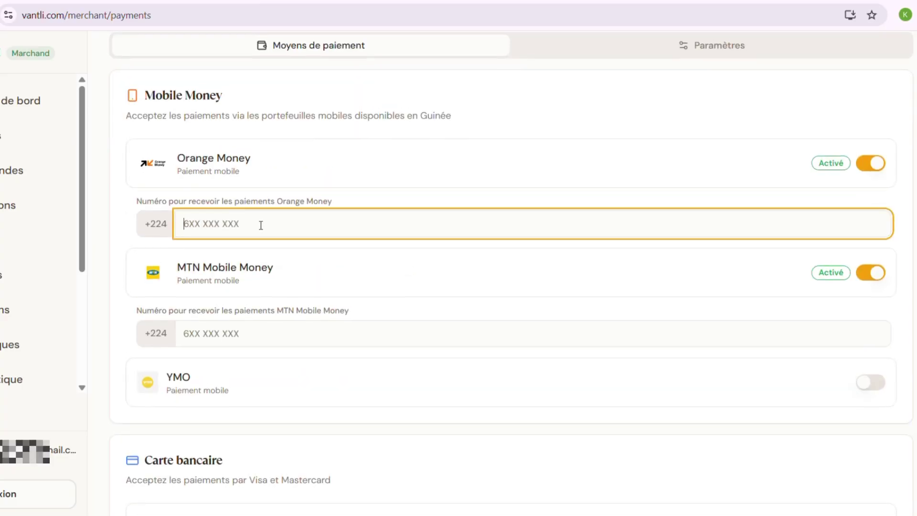
{"action": "key", "text": "ctrl+v"}
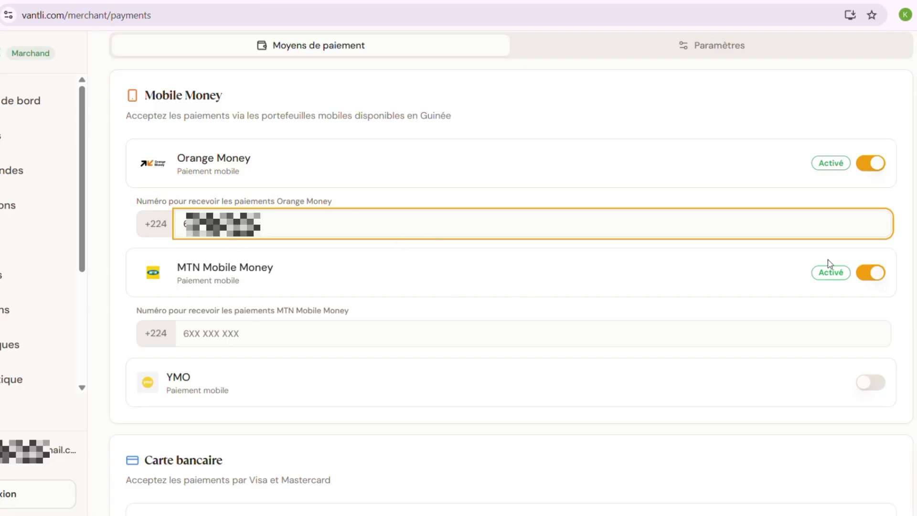
- Turn off MTN Mobile Money, keep Paiement à la livraison on, and save
{"action": "left_click", "coordinate": [874, 276]}
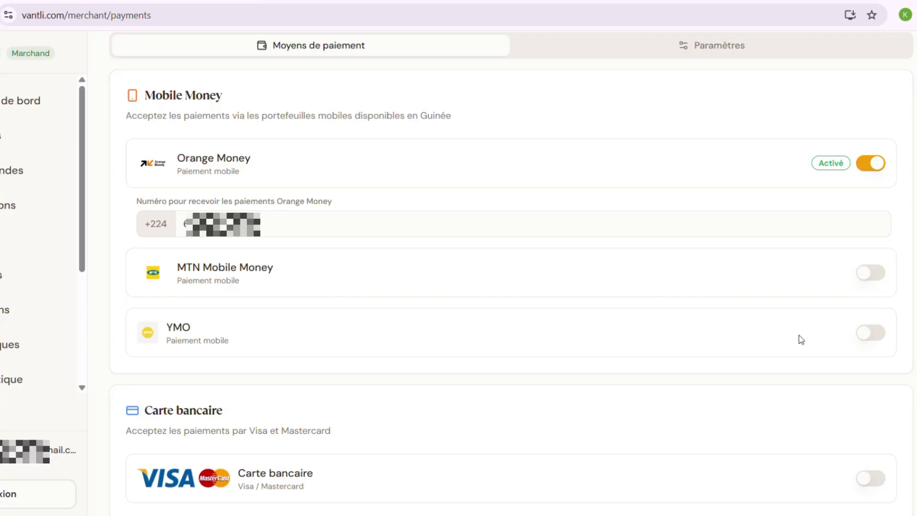
{"action": "scroll", "coordinate": [485, 375], "scroll_direction": "down", "scroll_amount": 5}
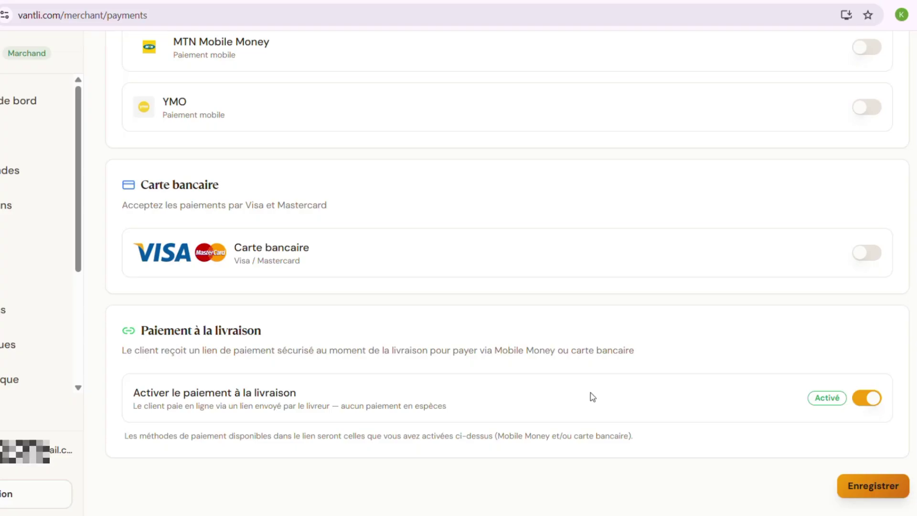
{"action": "left_click", "coordinate": [865, 406]}
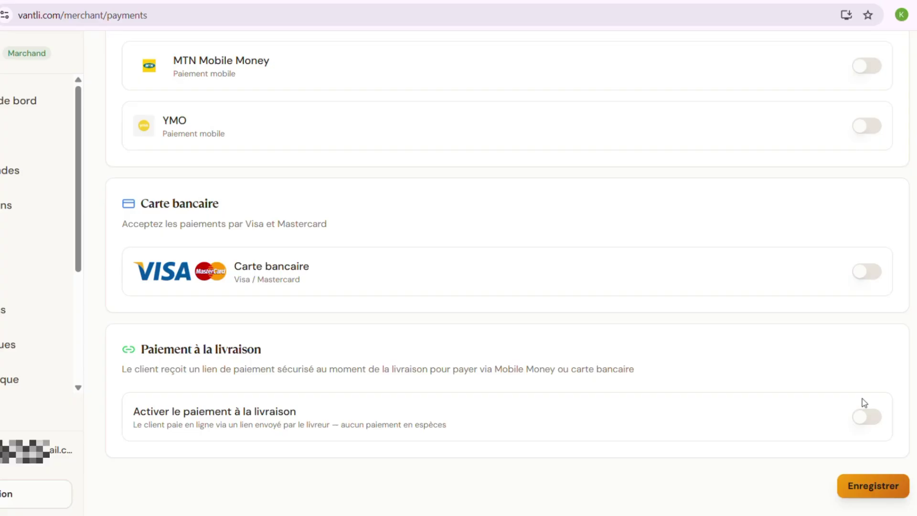
{"action": "left_click", "coordinate": [866, 418]}
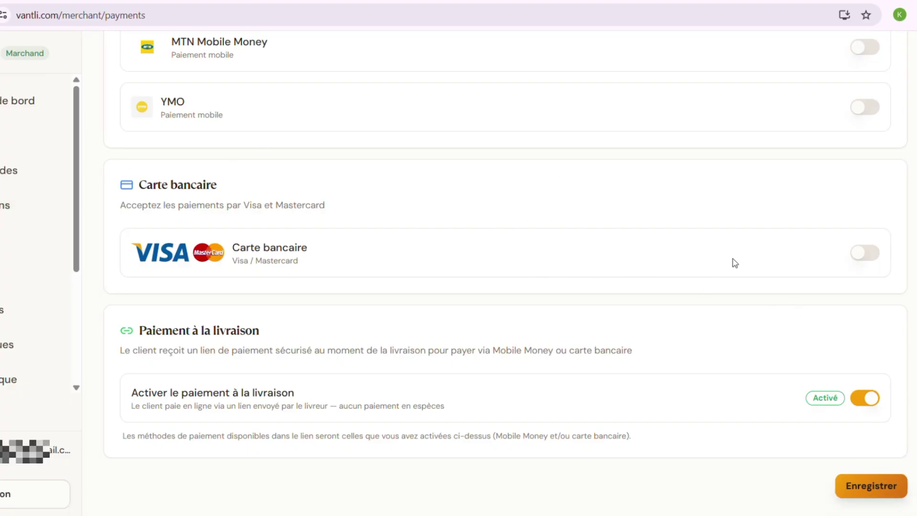
{"action": "left_click", "coordinate": [870, 490]}
{"action": "scroll", "coordinate": [452, 346], "scroll_direction": "up", "scroll_amount": 6}
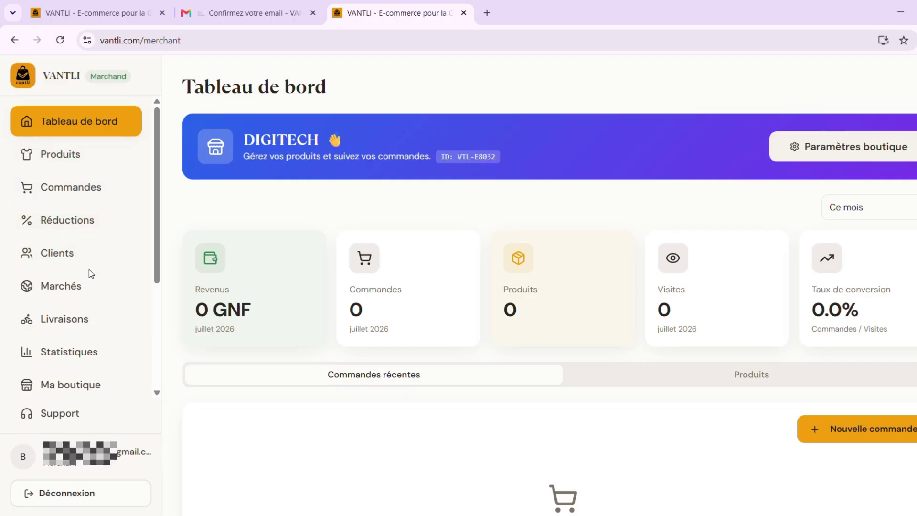
- Open the shop's Produits page, which shows 0/5 products
{"action": "left_click", "coordinate": [73, 159]}
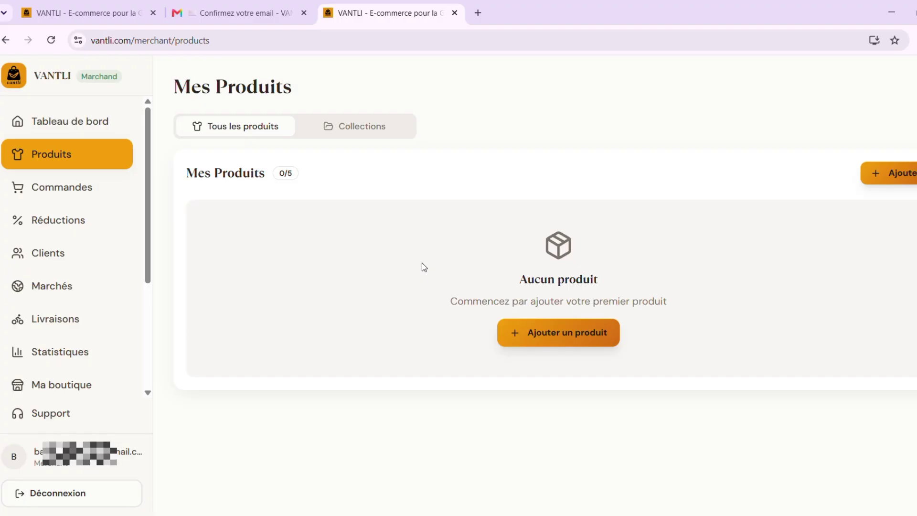
- Start a new product 'Suport de telephone pour moto' with the phone holder photo and an AI description
{"action": "left_click", "coordinate": [898, 179]}
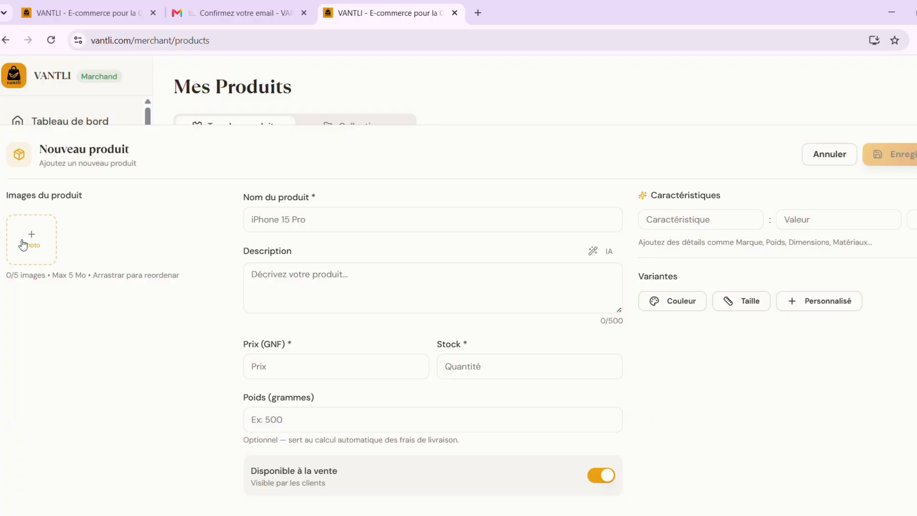
{"action": "left_click", "coordinate": [38, 246]}
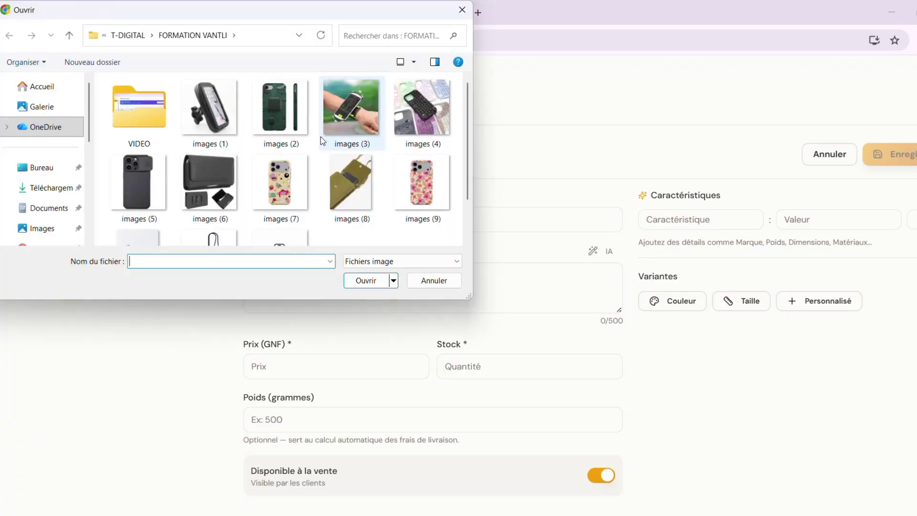
{"action": "left_click", "coordinate": [229, 113]}
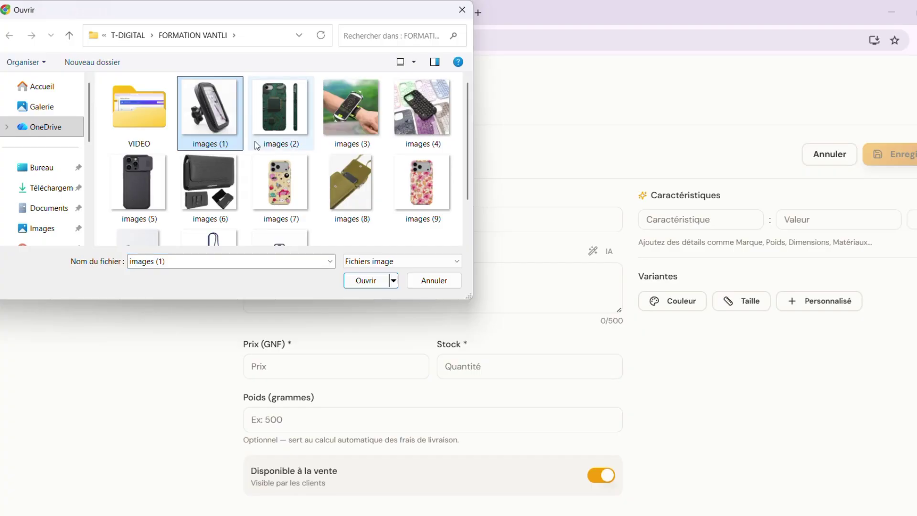
{"action": "left_click", "coordinate": [366, 281]}
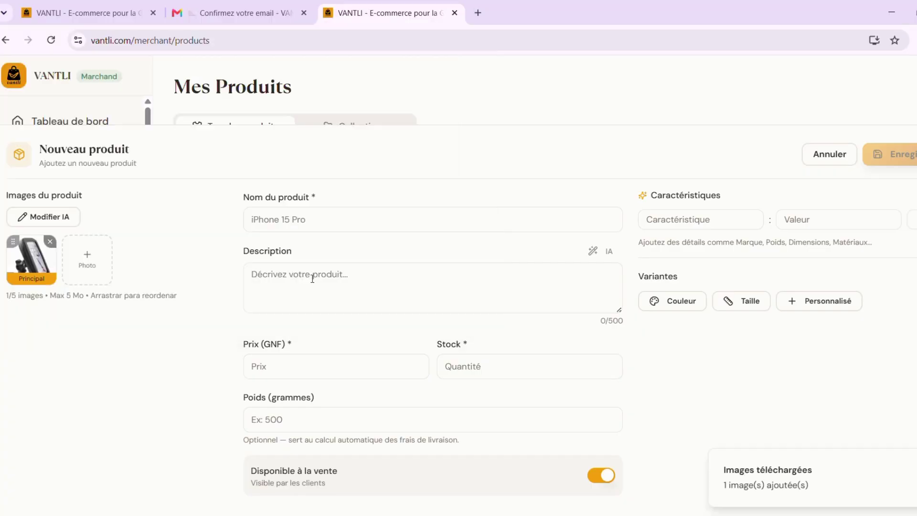
{"action": "left_click", "coordinate": [333, 225]}
{"action": "type", "text": "Suport de telephone pour moto"}
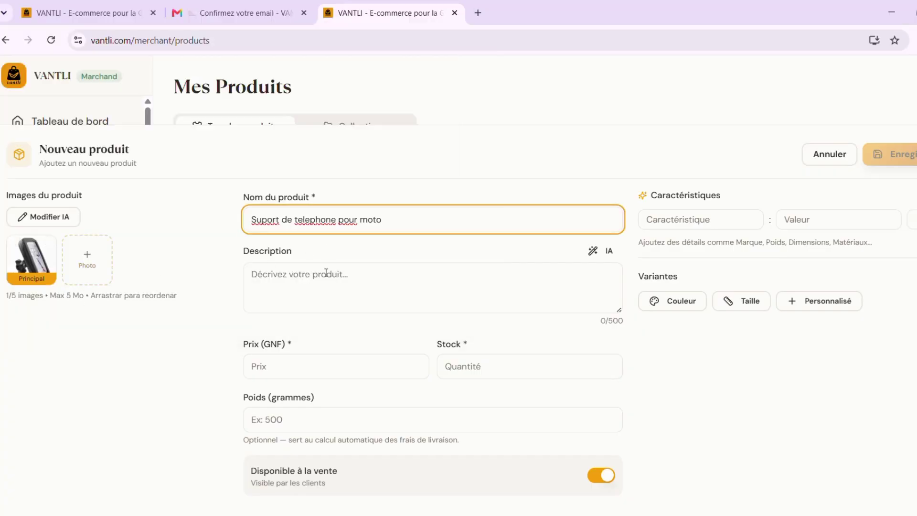
{"action": "left_click", "coordinate": [338, 287]}
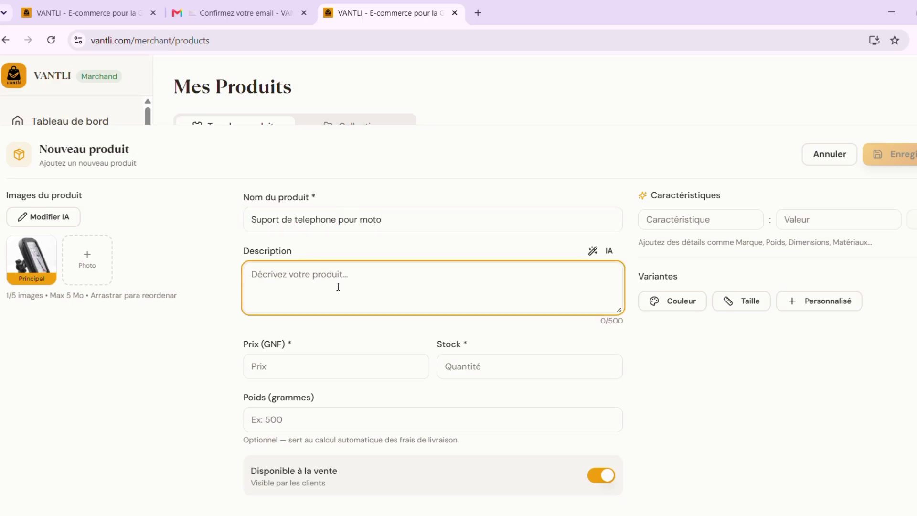
{"action": "left_click", "coordinate": [599, 253]}
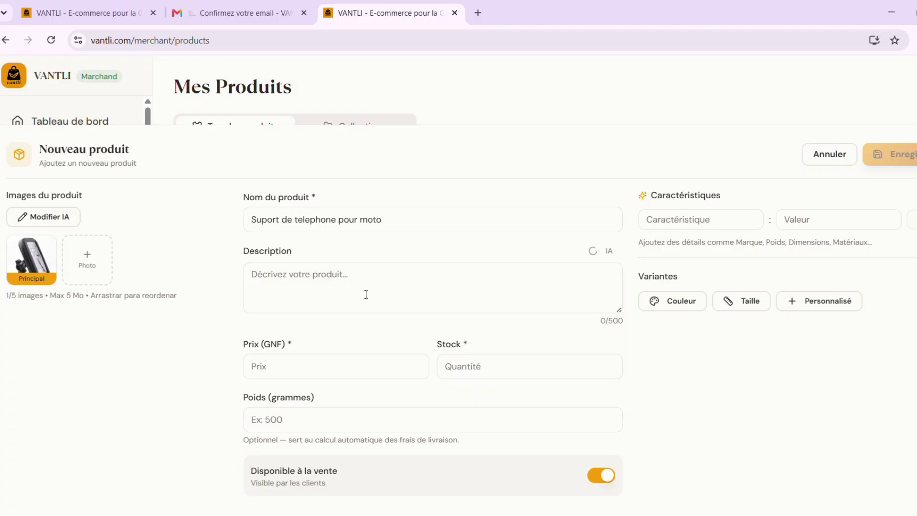
- Set price 15000, stock 10 and weight 100, keeping it available and not digital
{"action": "left_click", "coordinate": [300, 367]}
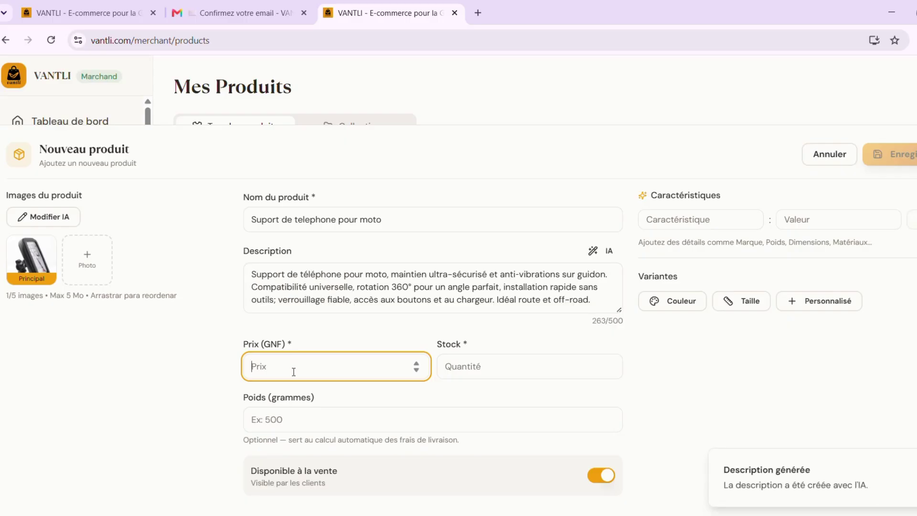
{"action": "type", "text": "15000"}
{"action": "left_click", "coordinate": [473, 368]}
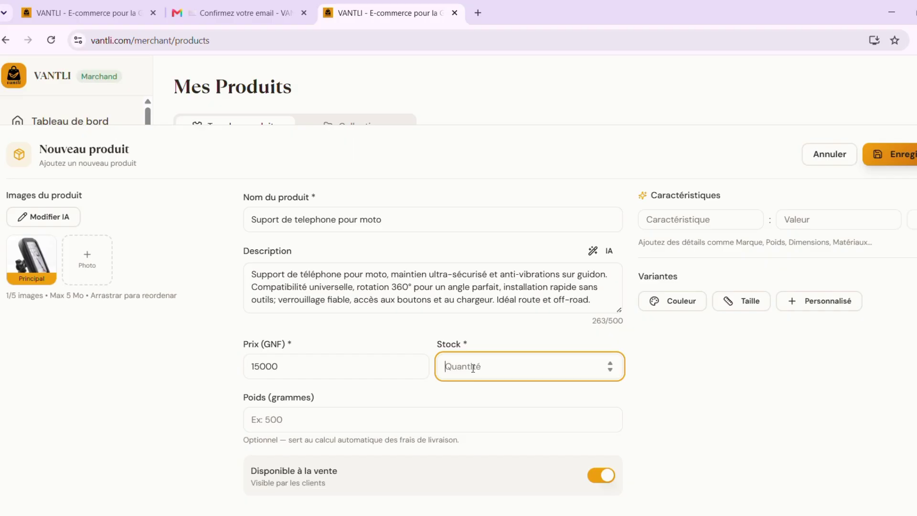
{"action": "type", "text": "10"}
{"action": "scroll", "coordinate": [301, 313], "scroll_direction": "down", "scroll_amount": 2}
{"action": "left_click", "coordinate": [301, 313]}
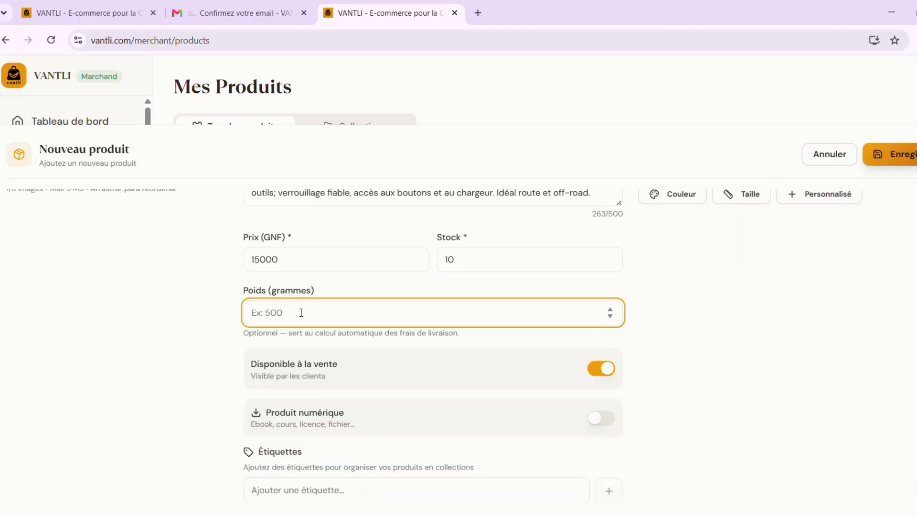
{"action": "type", "text": "100"}
{"action": "left_click", "coordinate": [602, 376]}
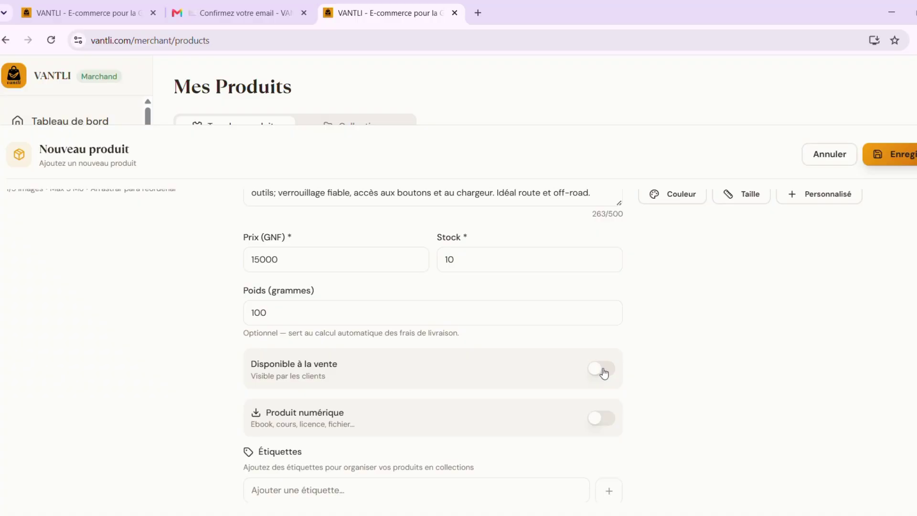
{"action": "left_click", "coordinate": [604, 373]}
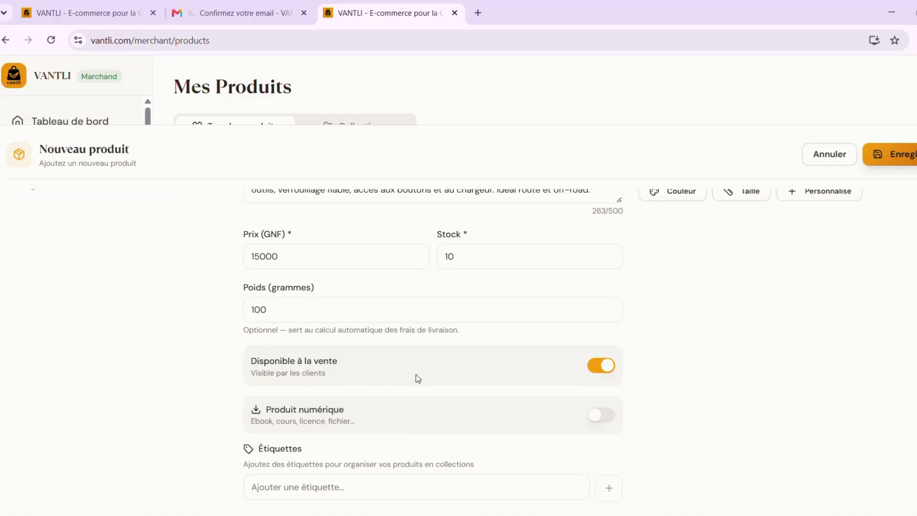
{"action": "left_click", "coordinate": [601, 414]}
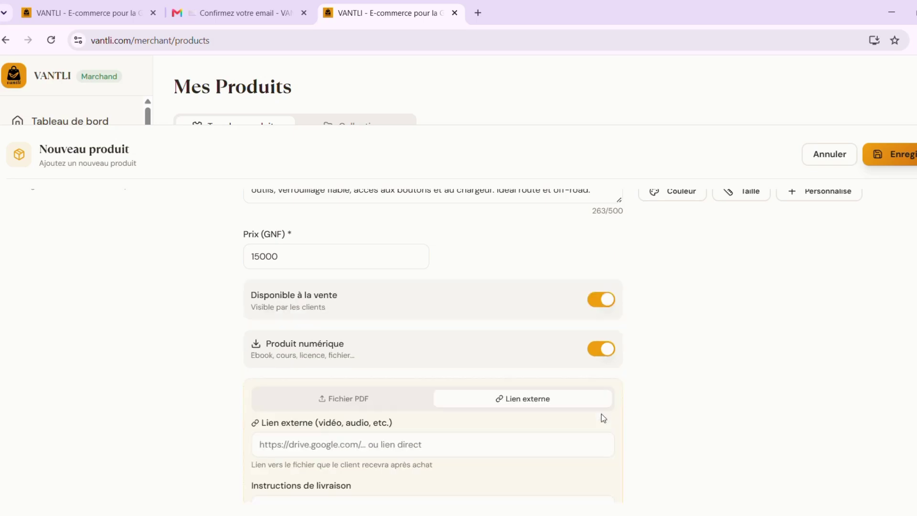
{"action": "left_click", "coordinate": [603, 351]}
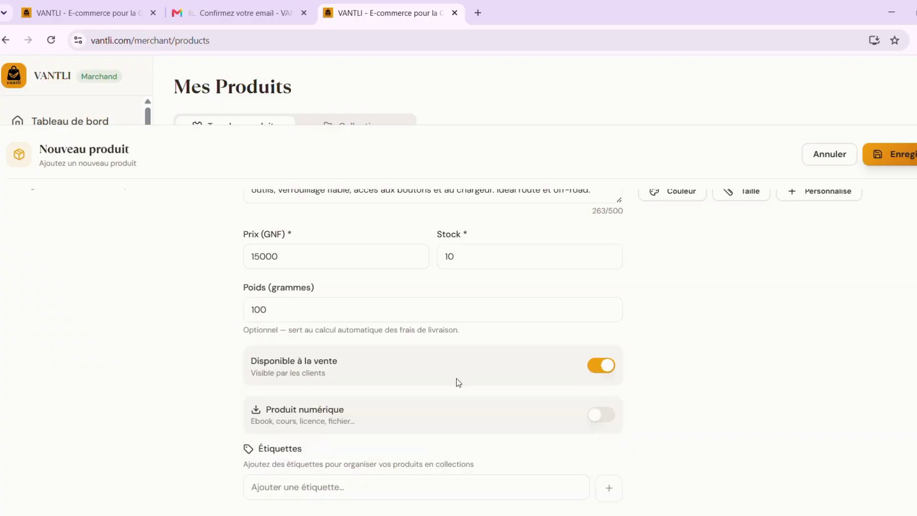
- Add the tag 'acc' and save the phone holder product
{"action": "left_click", "coordinate": [315, 488]}
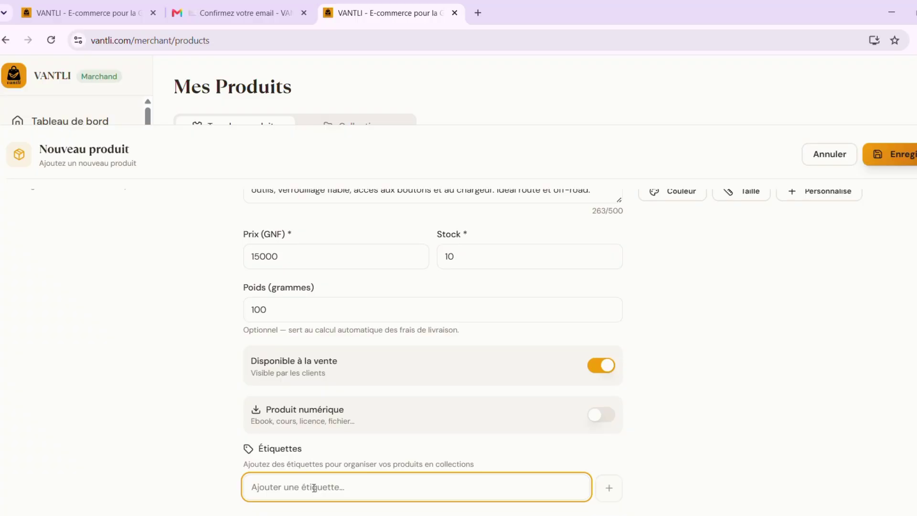
{"action": "type", "text": "Acc"}
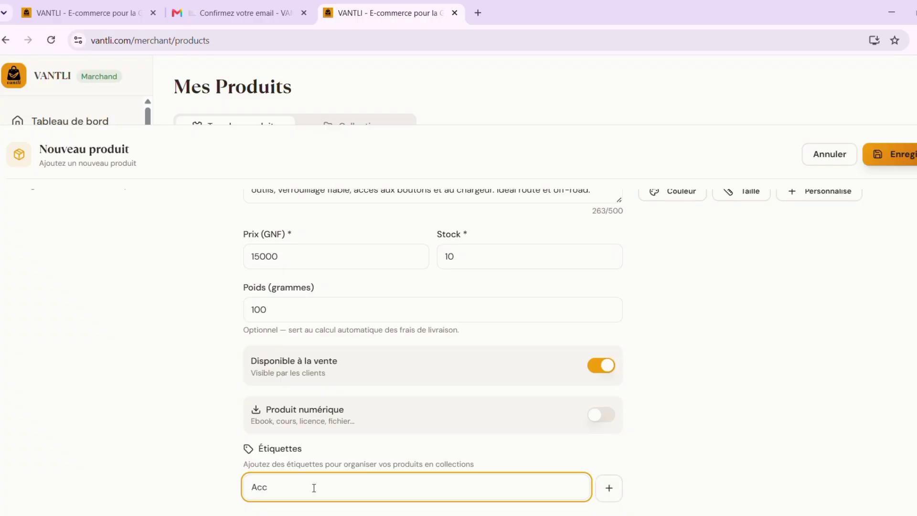
{"action": "left_click", "coordinate": [610, 489]}
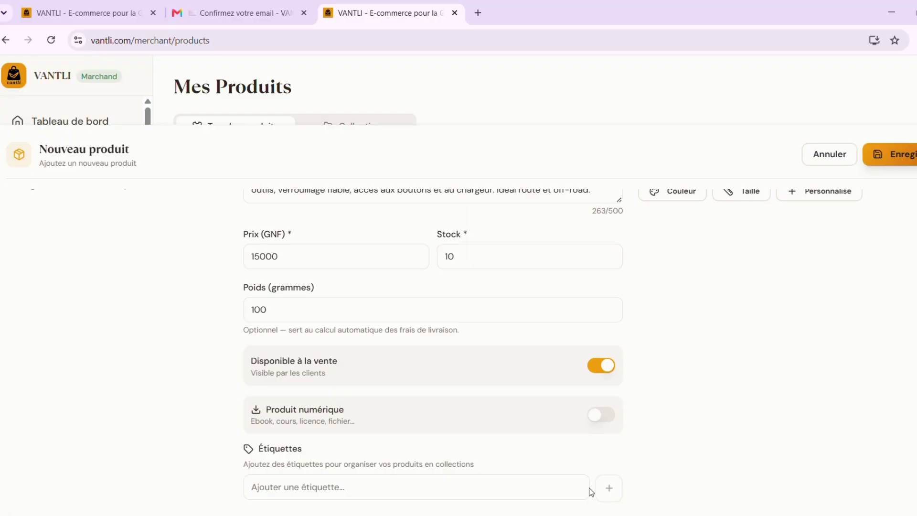
{"action": "scroll", "coordinate": [454, 407], "scroll_direction": "down", "scroll_amount": 1}
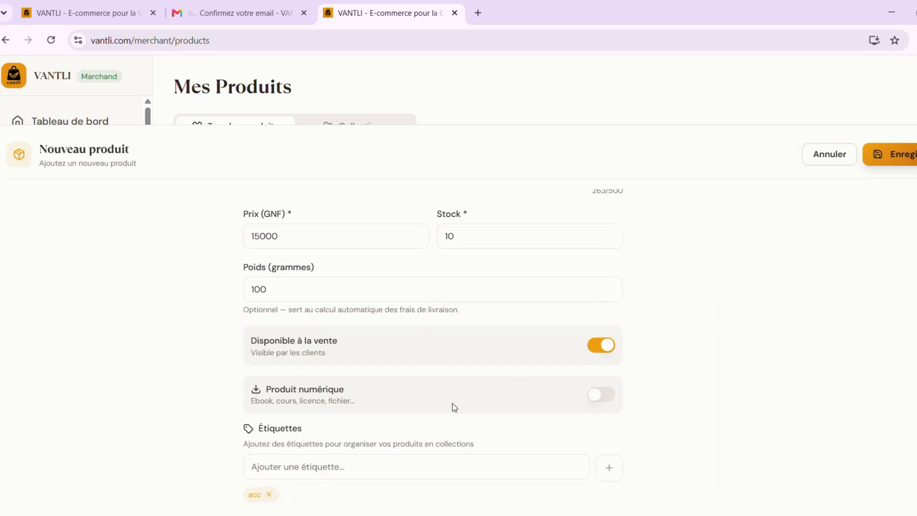
{"action": "scroll", "coordinate": [506, 371], "scroll_direction": "up", "scroll_amount": 3}
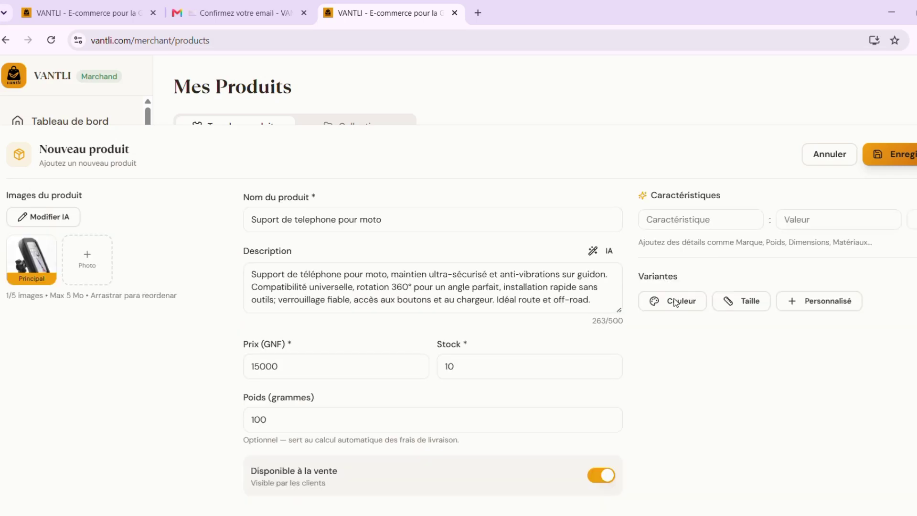
{"action": "left_click", "coordinate": [890, 155]}
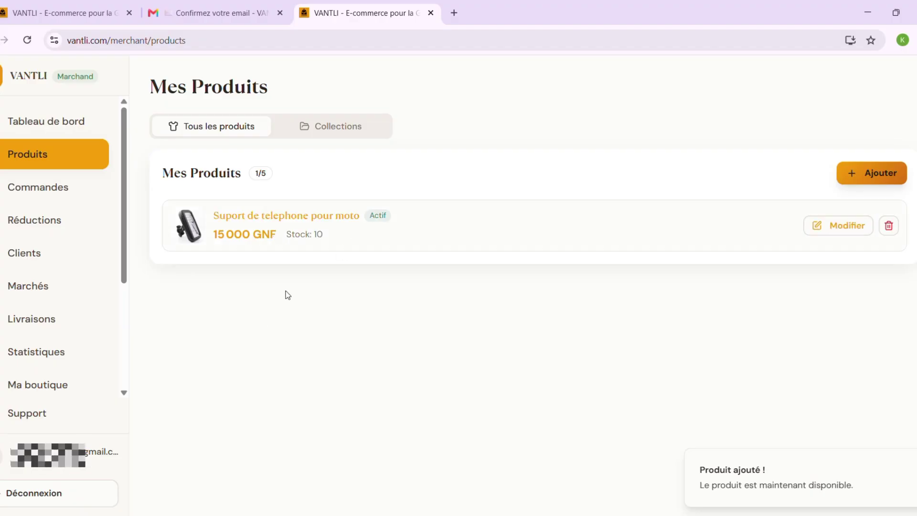
- Start a new product 'Pochette pour telephone' with the images (6) photo and an AI description
{"action": "left_click", "coordinate": [881, 174]}
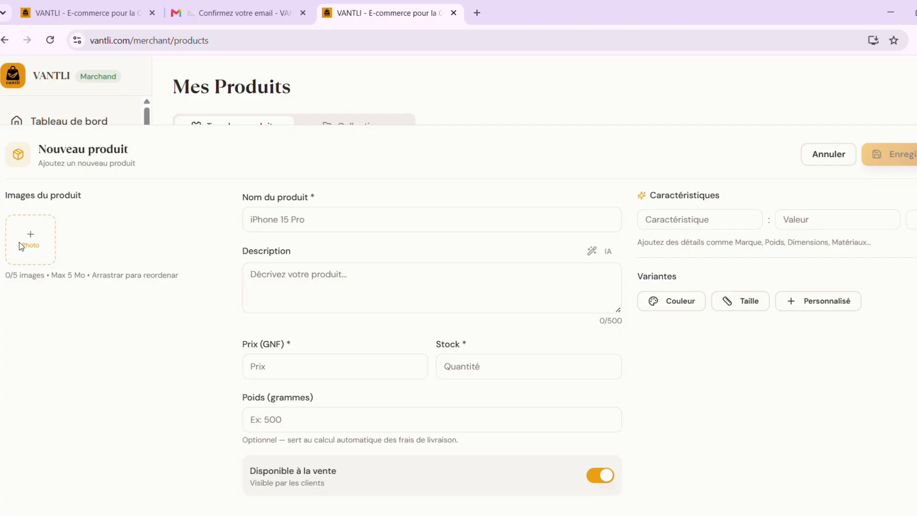
{"action": "left_click", "coordinate": [19, 242]}
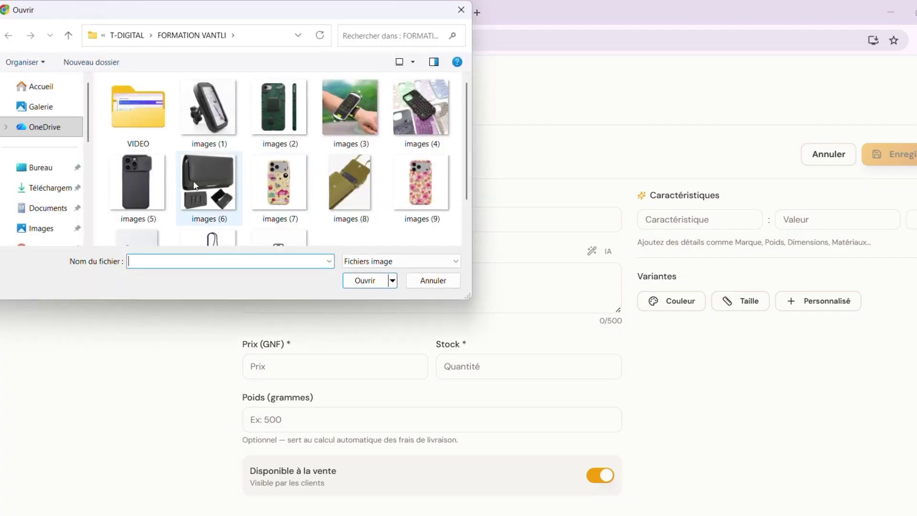
{"action": "left_click", "coordinate": [209, 187]}
{"action": "left_click", "coordinate": [366, 282]}
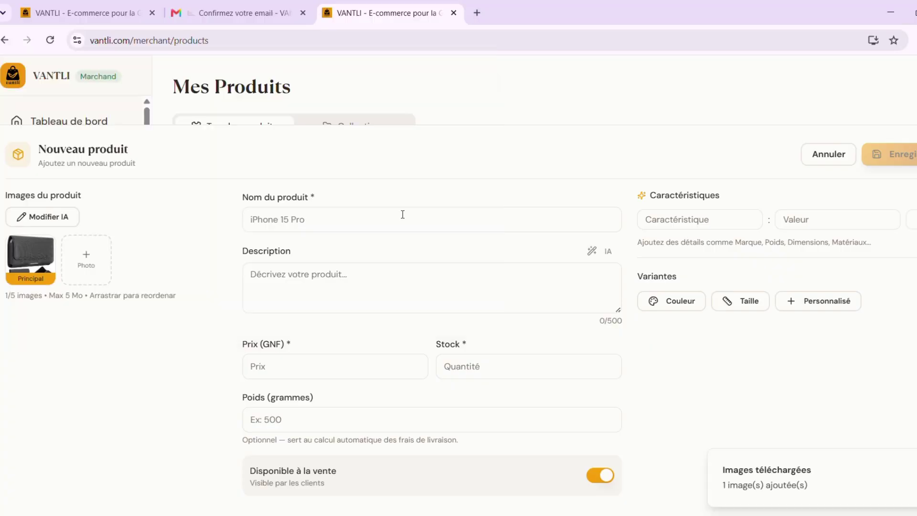
{"action": "left_click", "coordinate": [356, 221]}
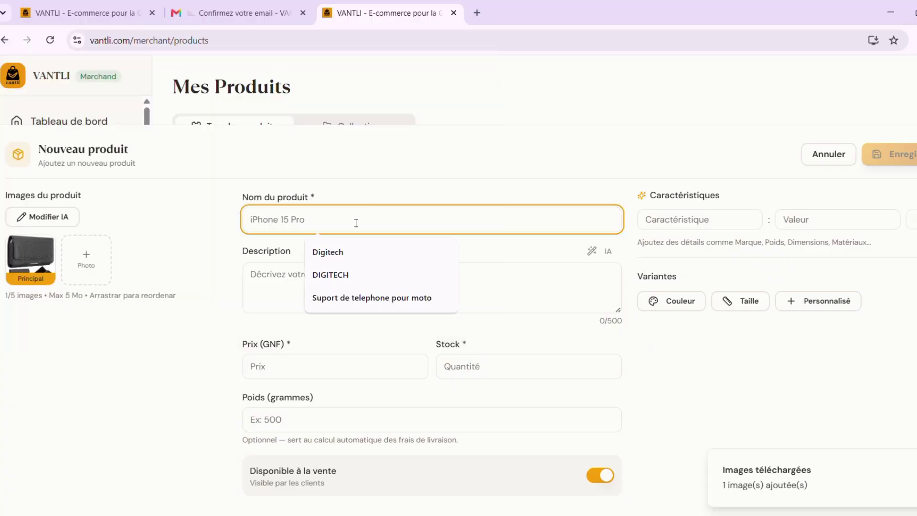
{"action": "type", "text": "Pochette"}
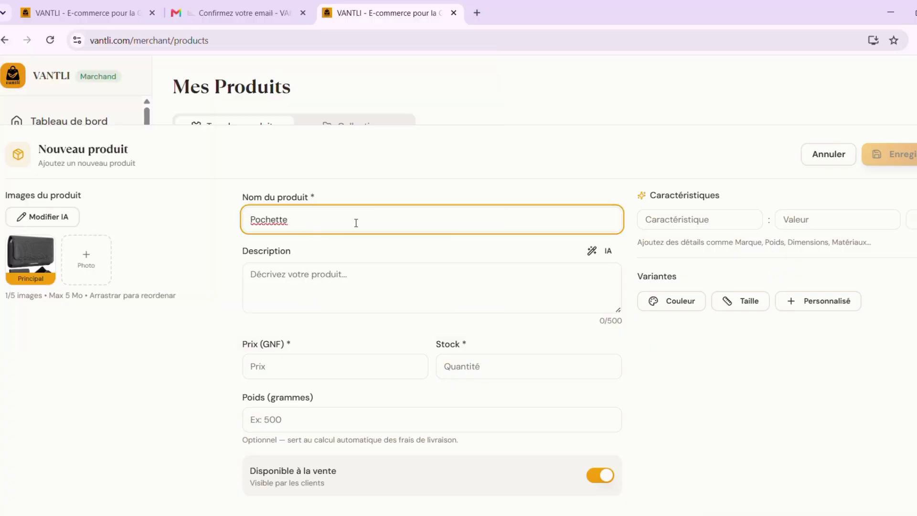
{"action": "type", "text": " pour telephone"}
{"action": "left_click", "coordinate": [385, 284]}
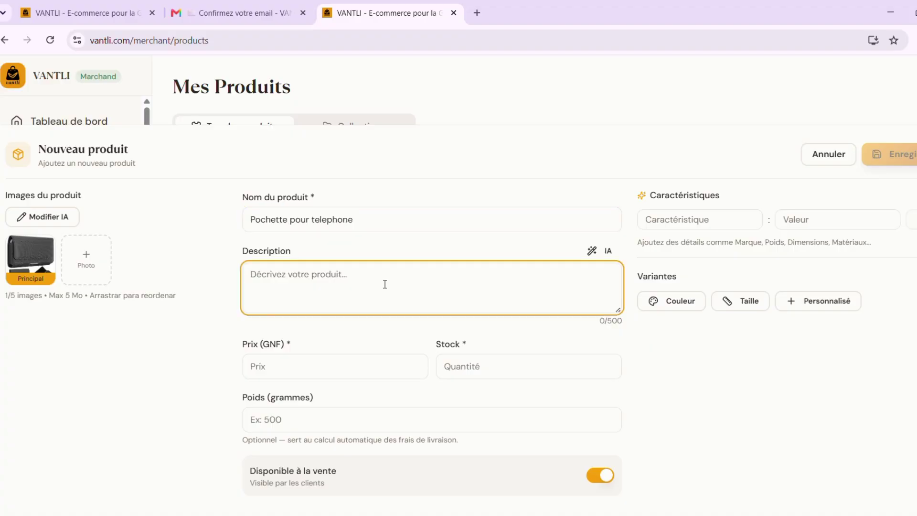
{"action": "left_click", "coordinate": [603, 251]}
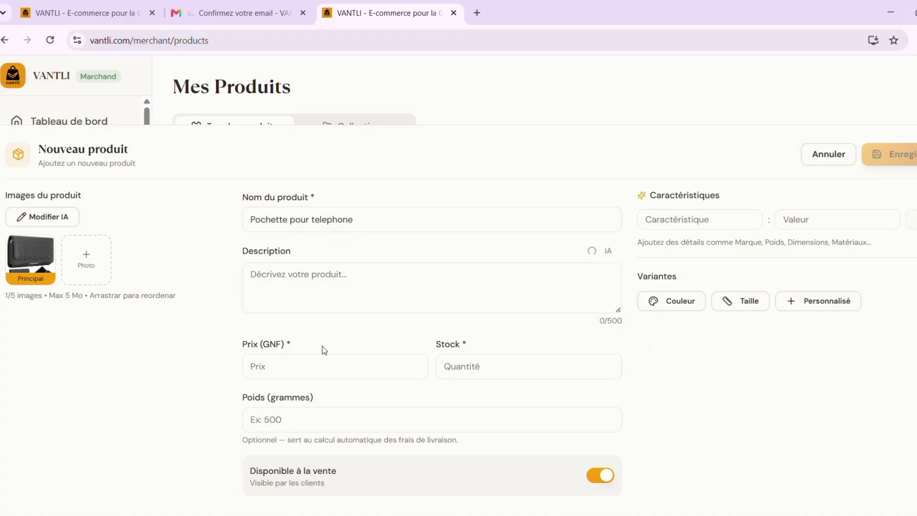
- Set price 20000 and stock 7, then save the pouch product
{"action": "scroll", "coordinate": [322, 348], "scroll_direction": "down", "scroll_amount": 2}
{"action": "left_click", "coordinate": [313, 257]}
{"action": "type", "text": "1"}
{"action": "key", "text": "BackSpace"}
{"action": "type", "text": "20"}
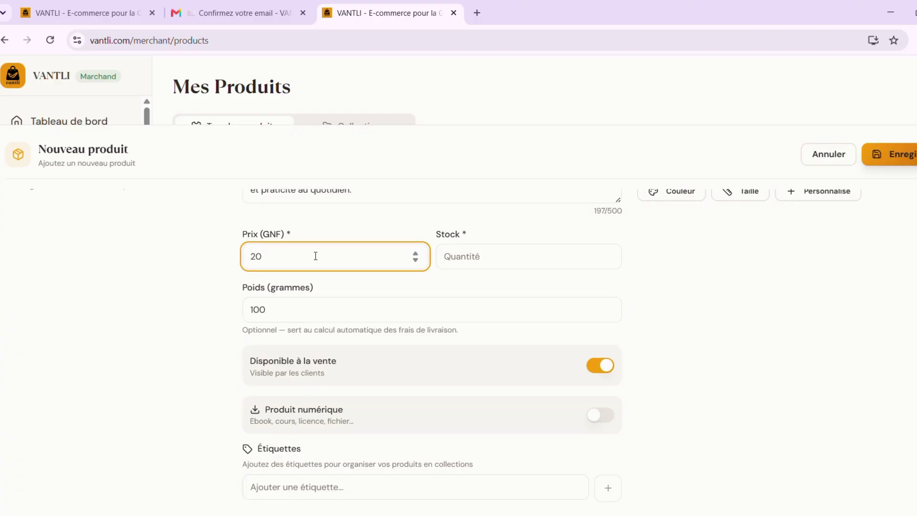
{"action": "type", "text": "000"}
{"action": "left_click", "coordinate": [510, 257]}
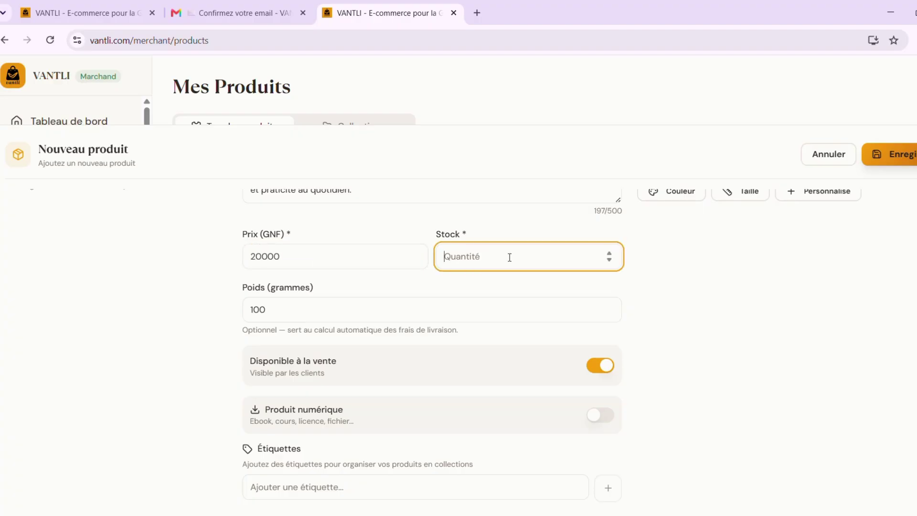
{"action": "type", "text": "7"}
{"action": "scroll", "coordinate": [508, 257], "scroll_direction": "up", "scroll_amount": 3}
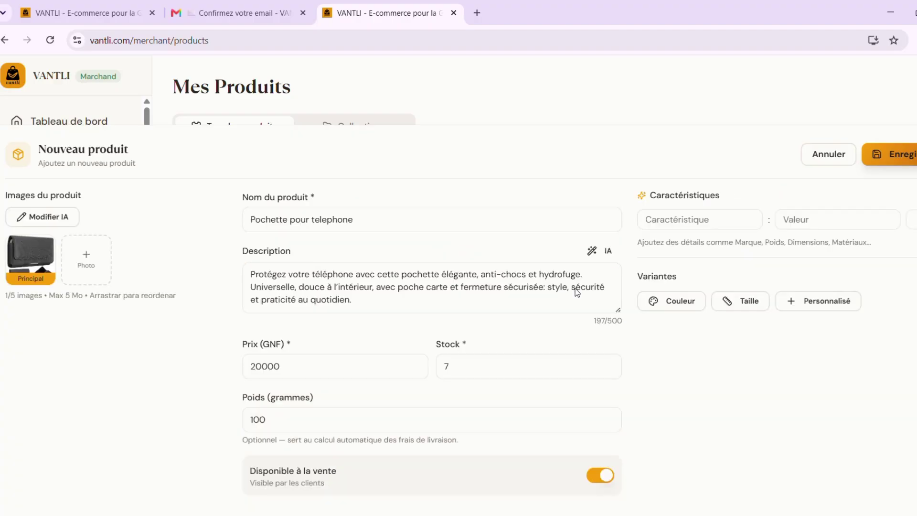
{"action": "left_click", "coordinate": [904, 157]}
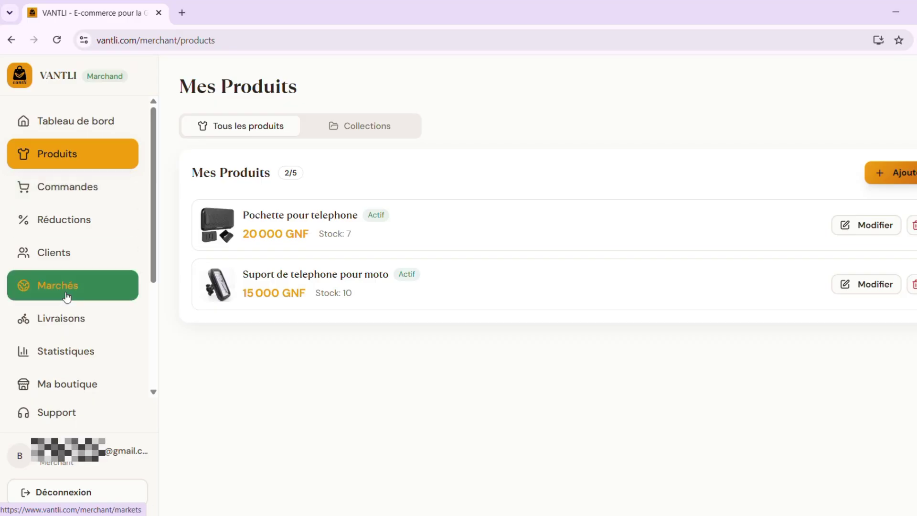
- Start a new discount 'PROMO FIN D'ANNÉE' with code G224 and a 50% value
{"action": "left_click", "coordinate": [81, 221]}
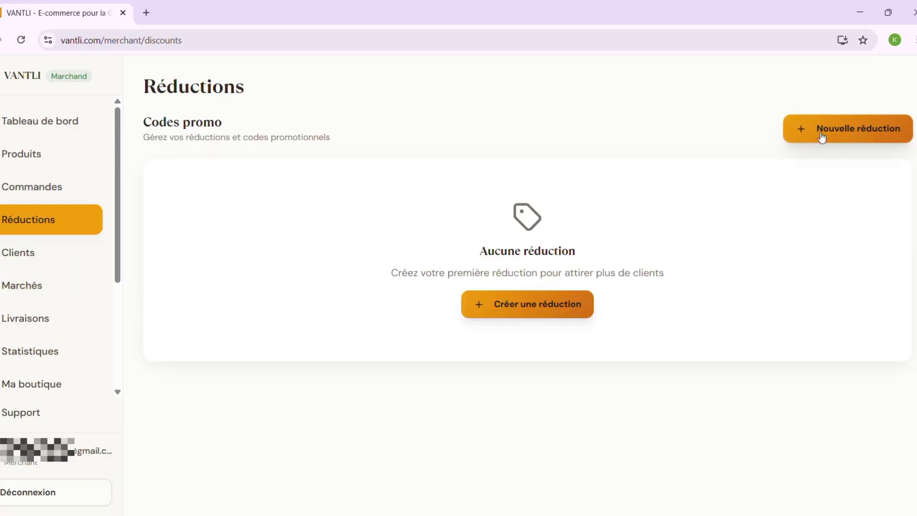
{"action": "left_click", "coordinate": [845, 129]}
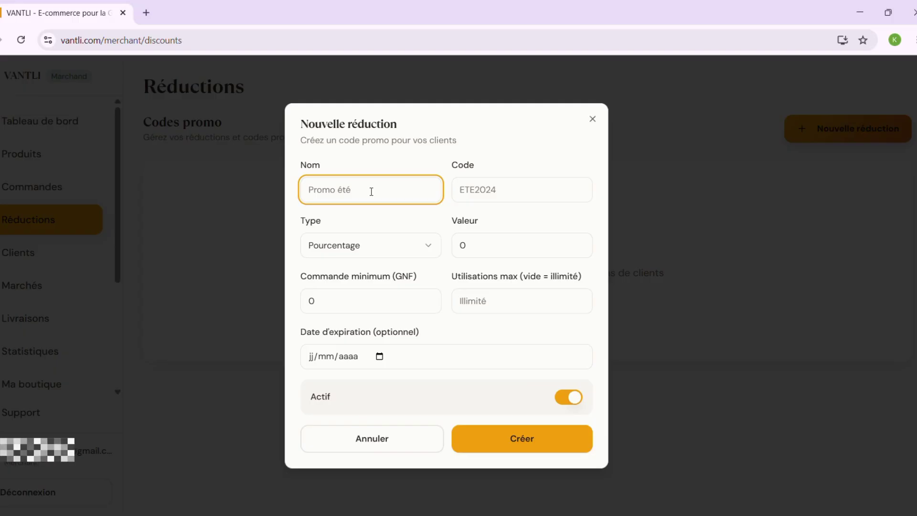
{"action": "type", "text": "PROMO FIN D'ANNÉE"}
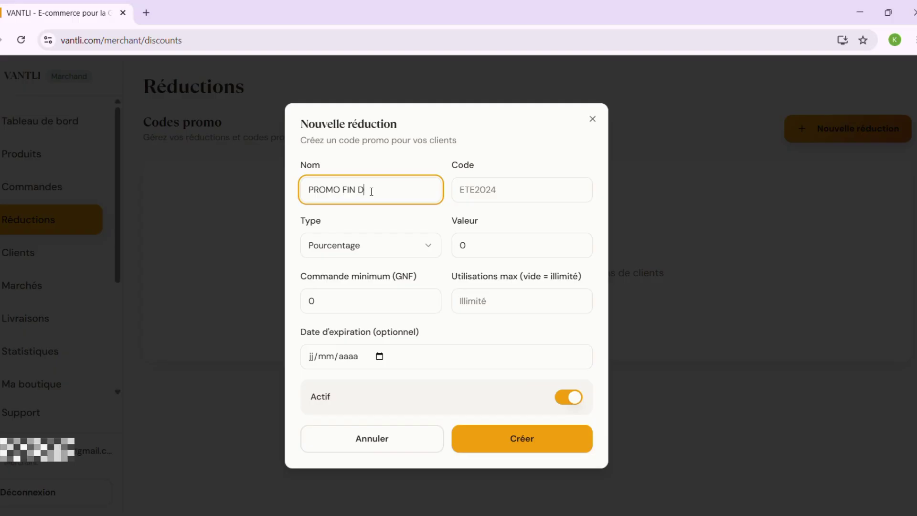
{"action": "left_click", "coordinate": [477, 192]}
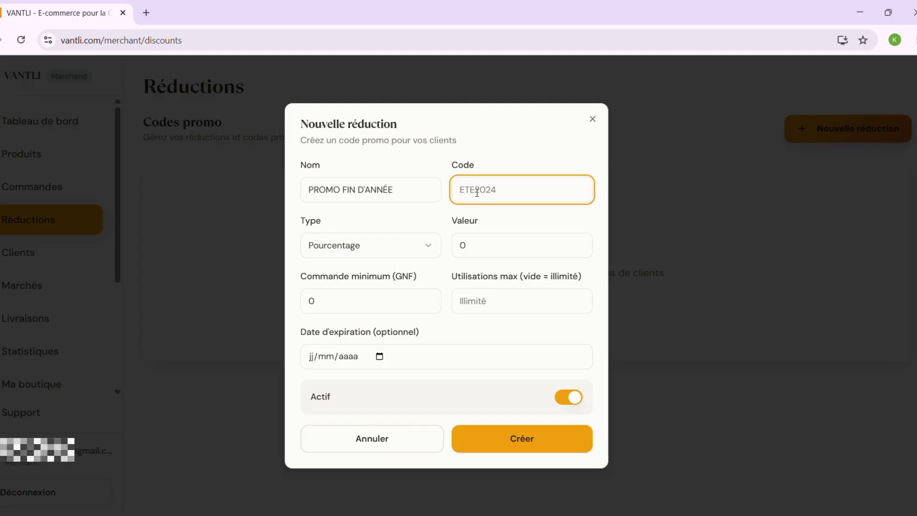
{"action": "type", "text": "G224"}
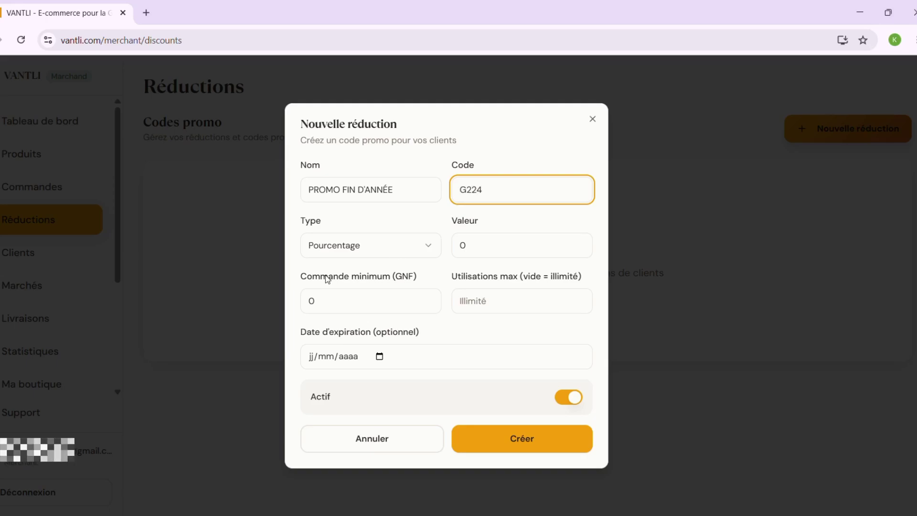
{"action": "left_click", "coordinate": [376, 251]}
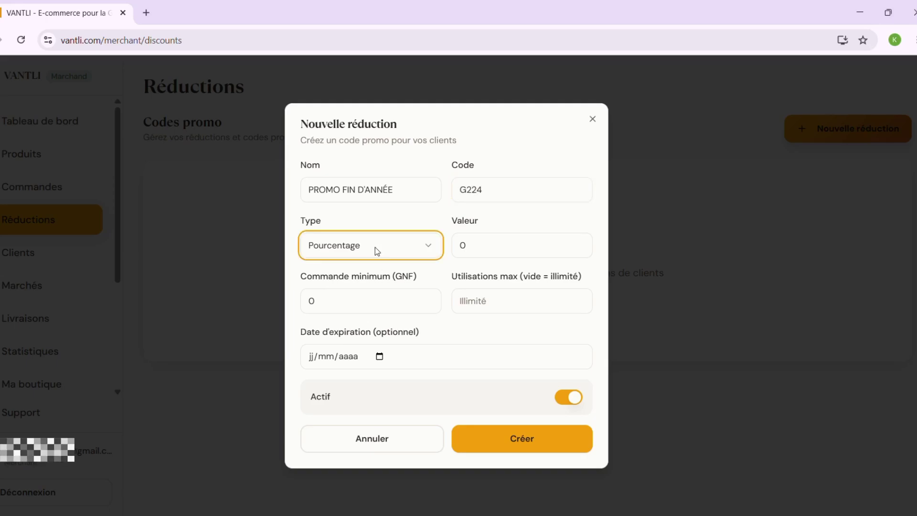
{"action": "left_click", "coordinate": [517, 244]}
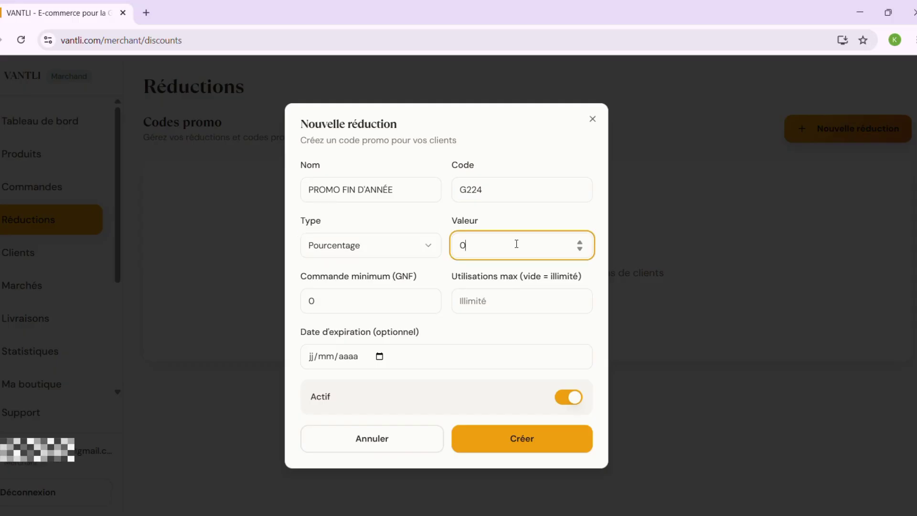
{"action": "type", "text": "50"}
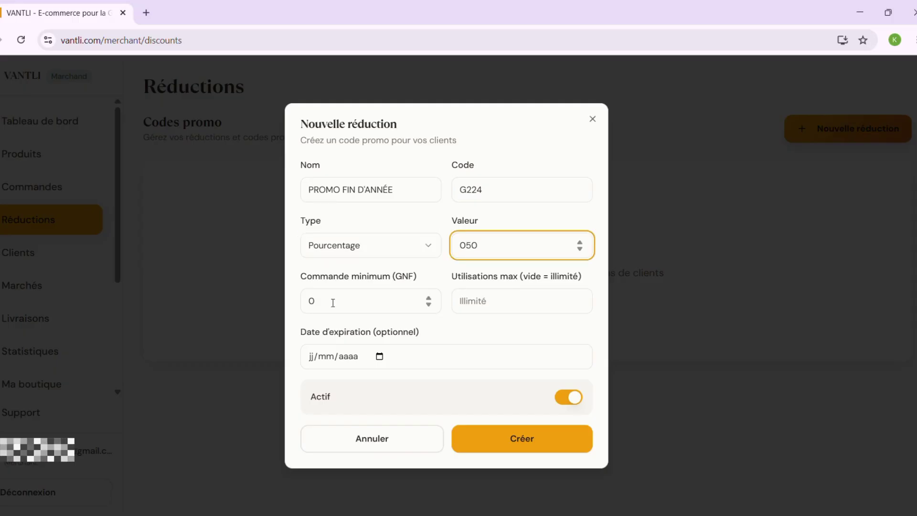
- Limit the code to 1 use, set expiry 31/12/2026, and create it
{"action": "left_click", "coordinate": [485, 302]}
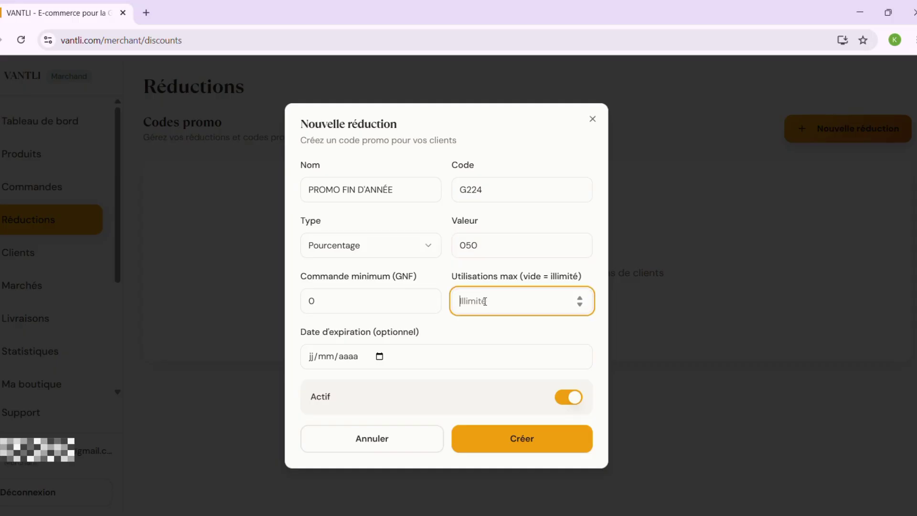
{"action": "type", "text": "1"}
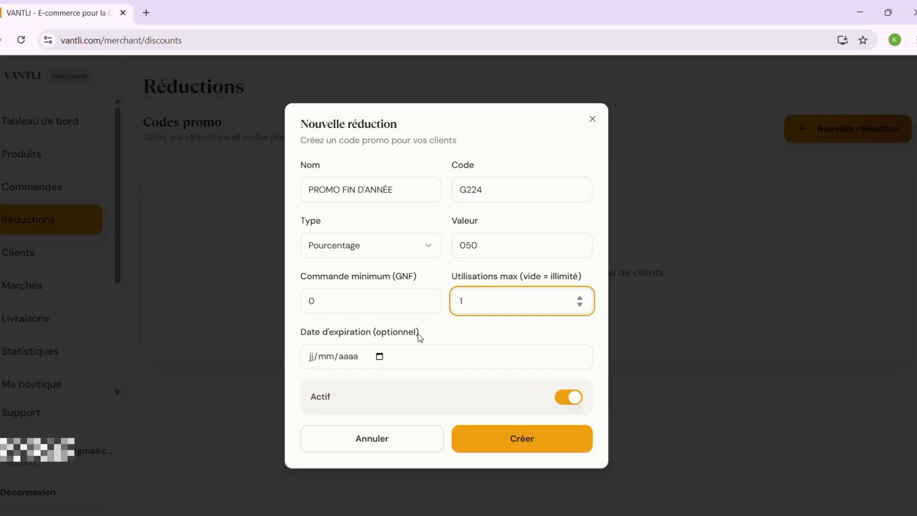
{"action": "left_click", "coordinate": [312, 359]}
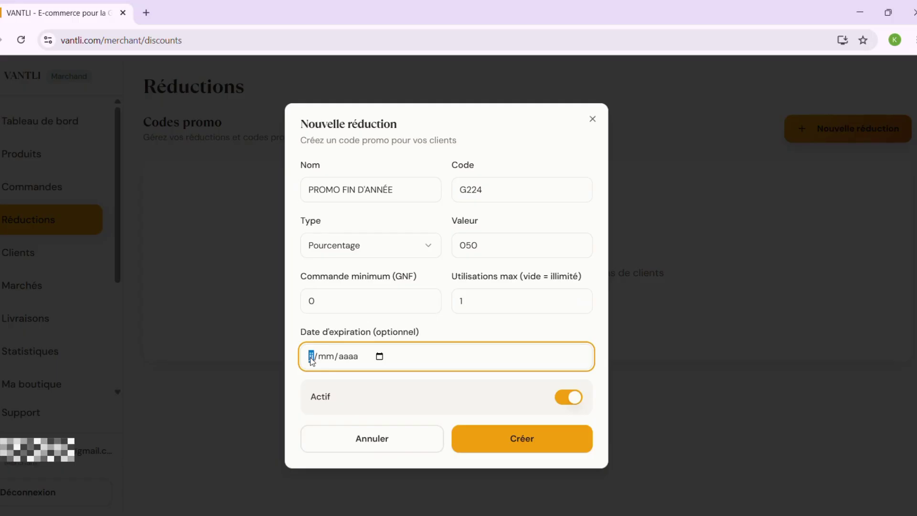
{"action": "type", "text": "31/12/"}
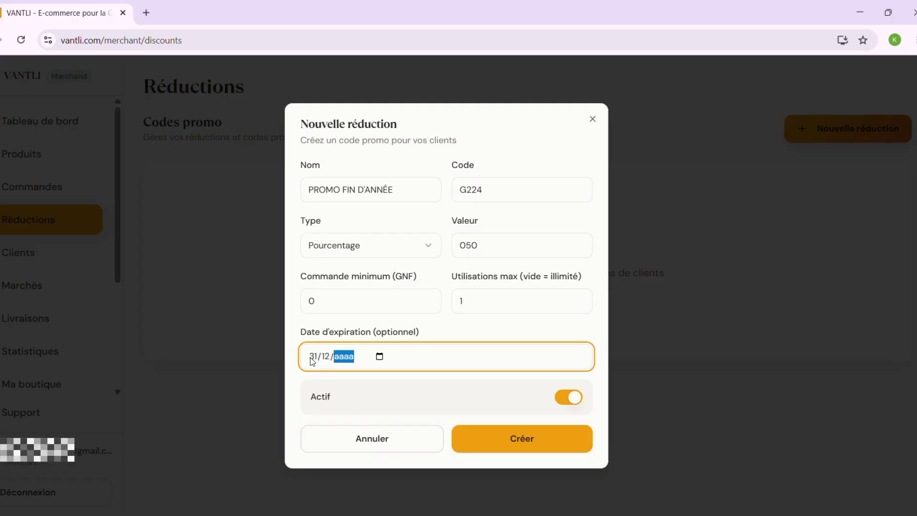
{"action": "type", "text": "0202"}
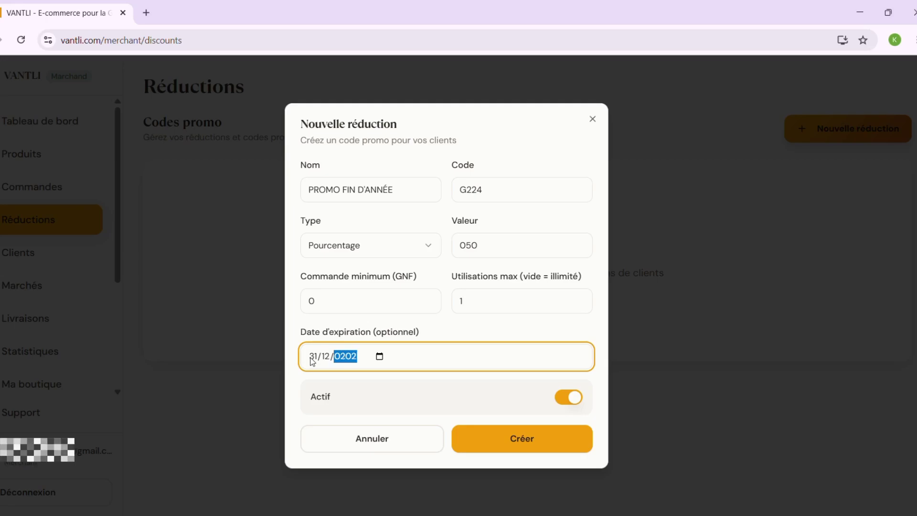
{"action": "type", "text": "6"}
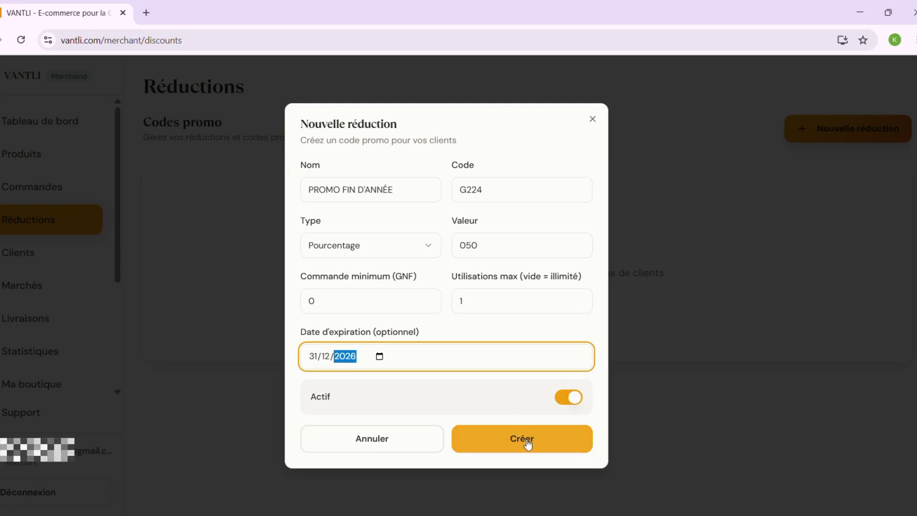
{"action": "left_click", "coordinate": [528, 442]}
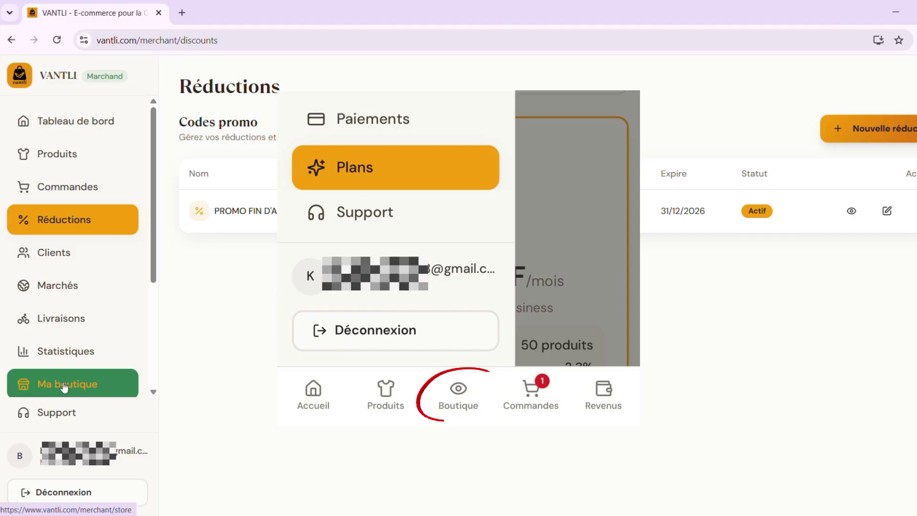
- Publish the DIGITECH store changes from Ma boutique and copy the public store link
{"action": "left_click", "coordinate": [62, 388]}
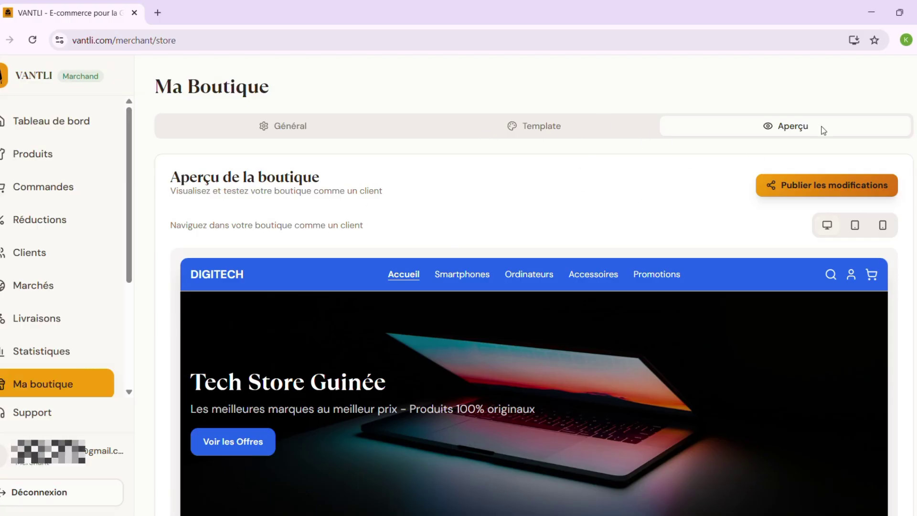
{"action": "left_click", "coordinate": [803, 191]}
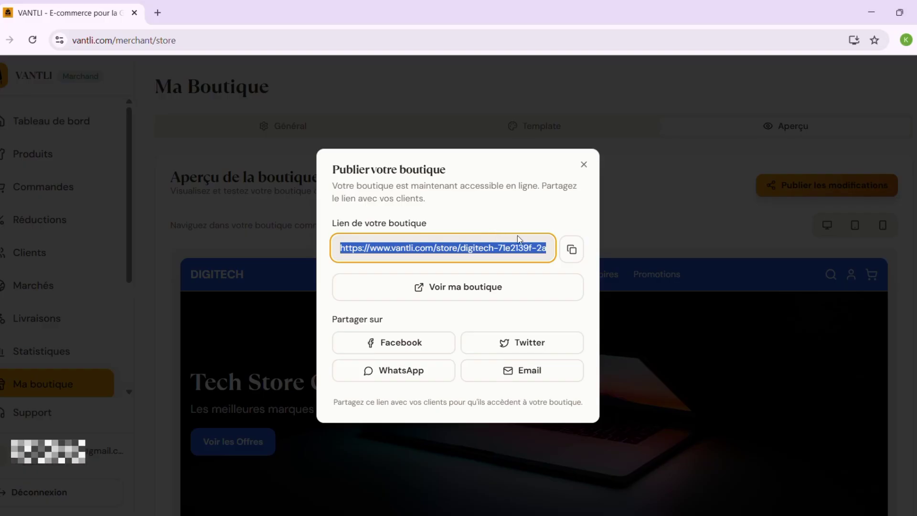
{"action": "left_click", "coordinate": [571, 249]}
{"action": "left_click", "coordinate": [572, 249]}
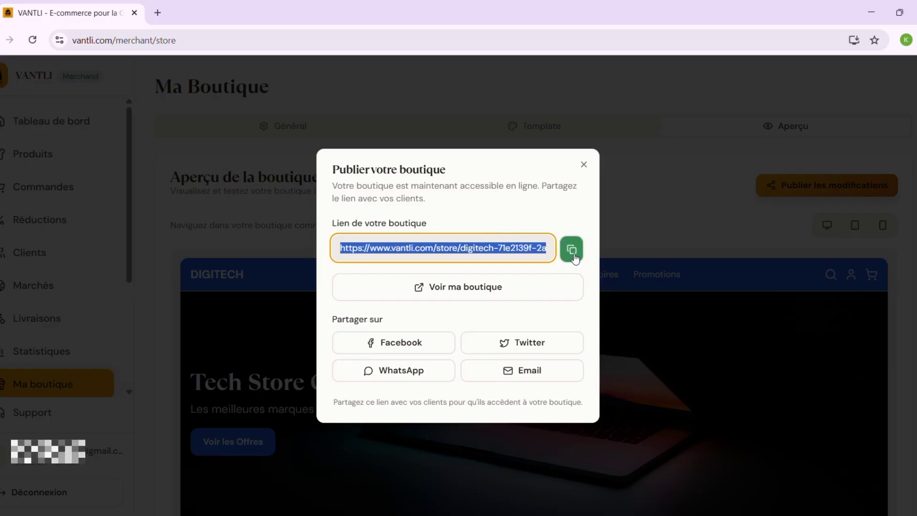
{"action": "left_click", "coordinate": [572, 249]}
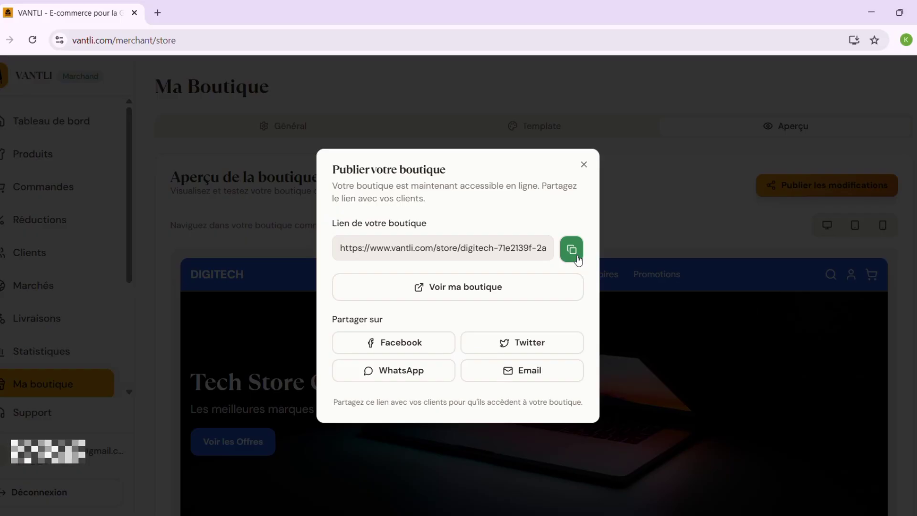
{"action": "left_click", "coordinate": [573, 250]}
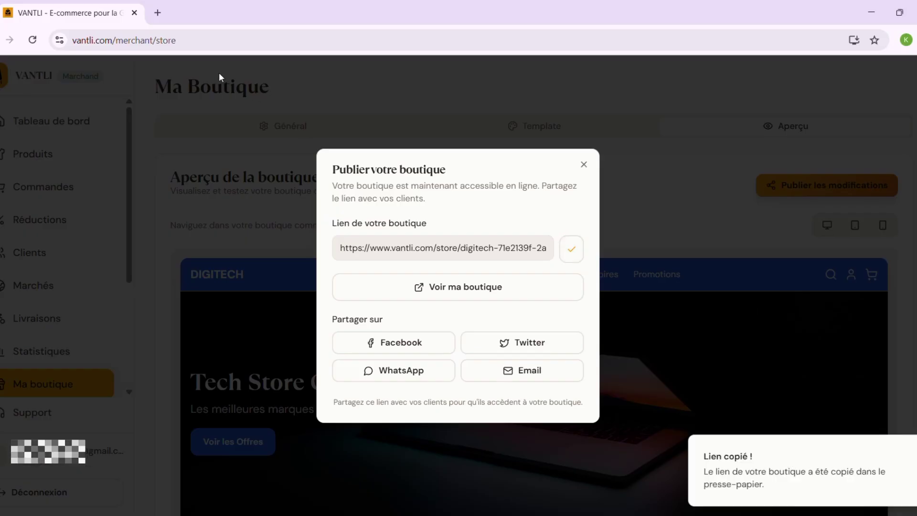
- Load the copied DIGITECH store link in a new browser tab and browse the products
{"action": "left_click", "coordinate": [158, 13]}
{"action": "key", "text": "ctrl+v"}
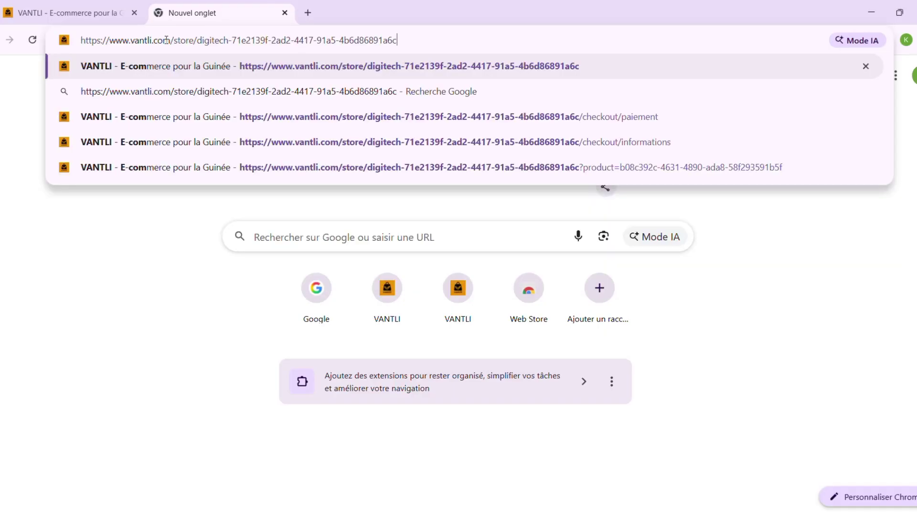
{"action": "key", "text": "Return"}
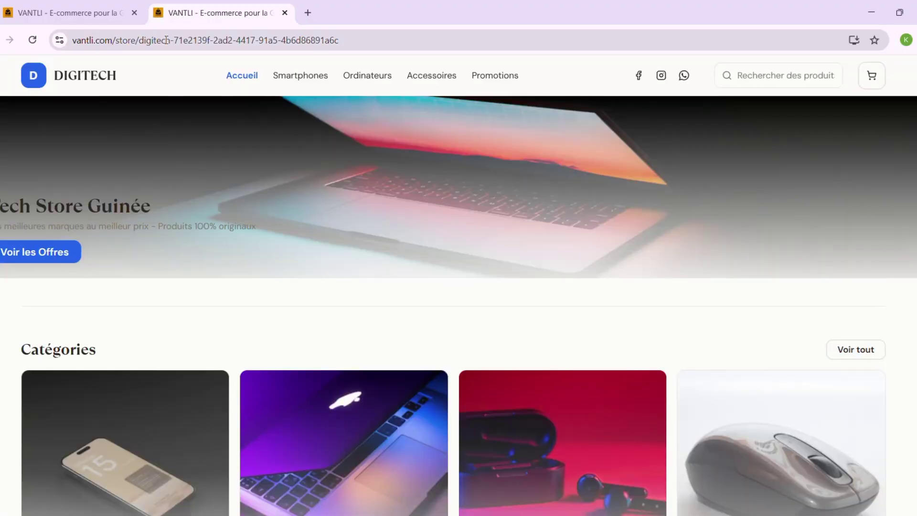
{"action": "scroll", "coordinate": [221, 290], "scroll_direction": "down", "scroll_amount": 5}
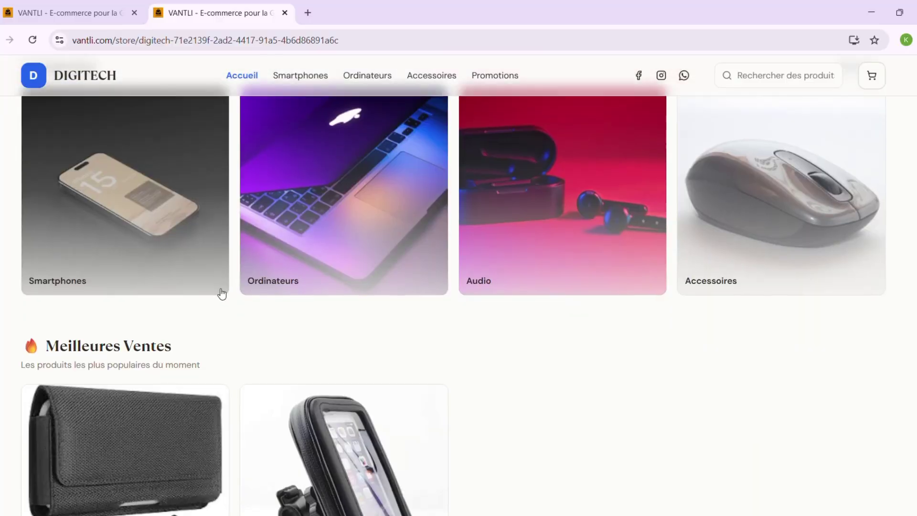
{"action": "scroll", "coordinate": [221, 293], "scroll_direction": "down", "scroll_amount": 3}
{"action": "scroll", "coordinate": [221, 293], "scroll_direction": "up", "scroll_amount": 8}
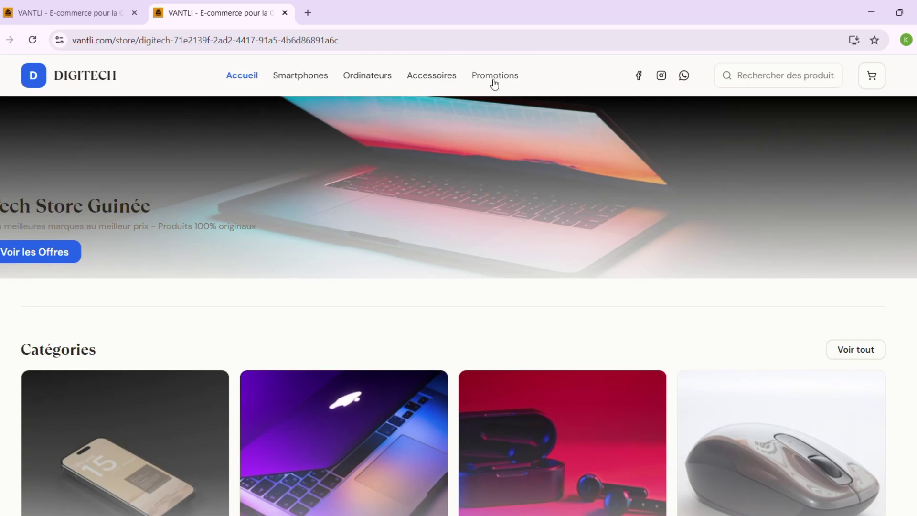
{"action": "scroll", "coordinate": [355, 240], "scroll_direction": "down", "scroll_amount": 1}
{"action": "scroll", "coordinate": [356, 240], "scroll_direction": "down", "scroll_amount": 3}
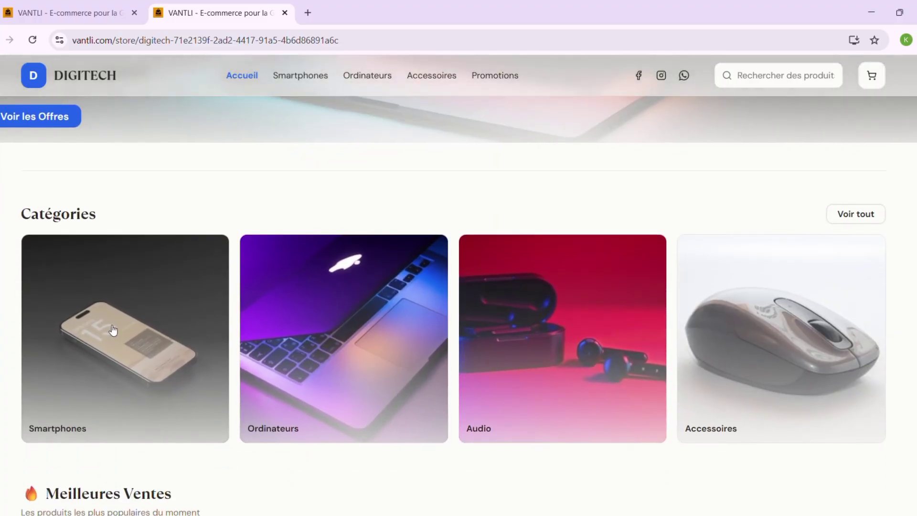
{"action": "scroll", "coordinate": [341, 299], "scroll_direction": "down", "scroll_amount": 1}
{"action": "scroll", "coordinate": [341, 299], "scroll_direction": "down", "scroll_amount": 5}
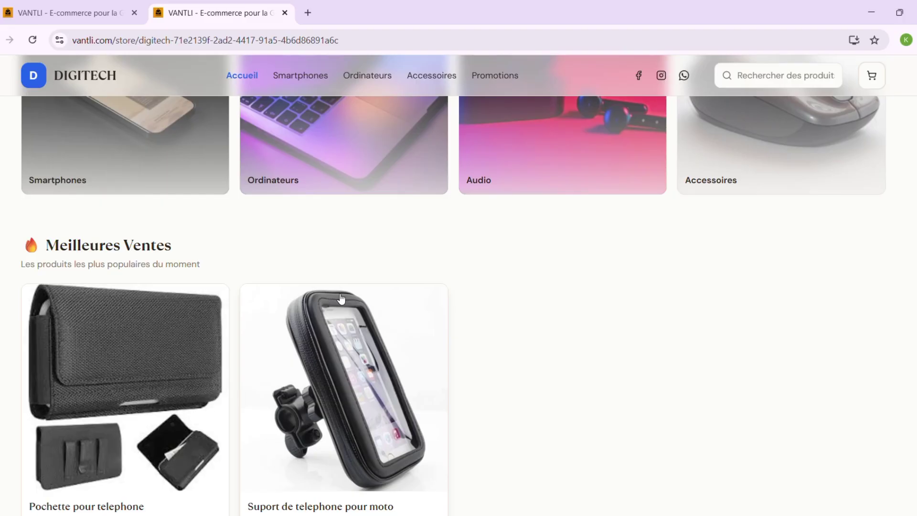
{"action": "scroll", "coordinate": [342, 299], "scroll_direction": "down", "scroll_amount": 1}
{"action": "scroll", "coordinate": [341, 299], "scroll_direction": "down", "scroll_amount": 1}
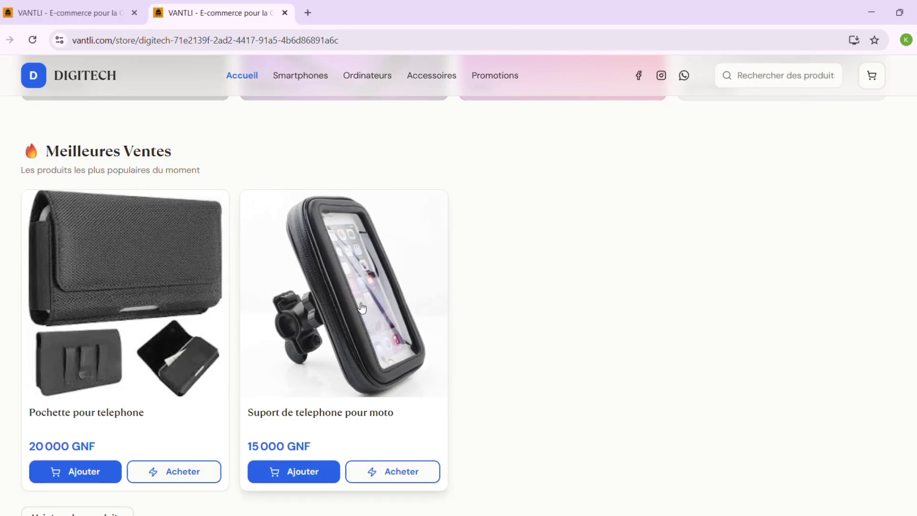
- Buy 'Suport de telephone pour moto' now to reach the checkout form
{"action": "left_click", "coordinate": [325, 297]}
{"action": "scroll", "coordinate": [488, 245], "scroll_direction": "down", "scroll_amount": 3}
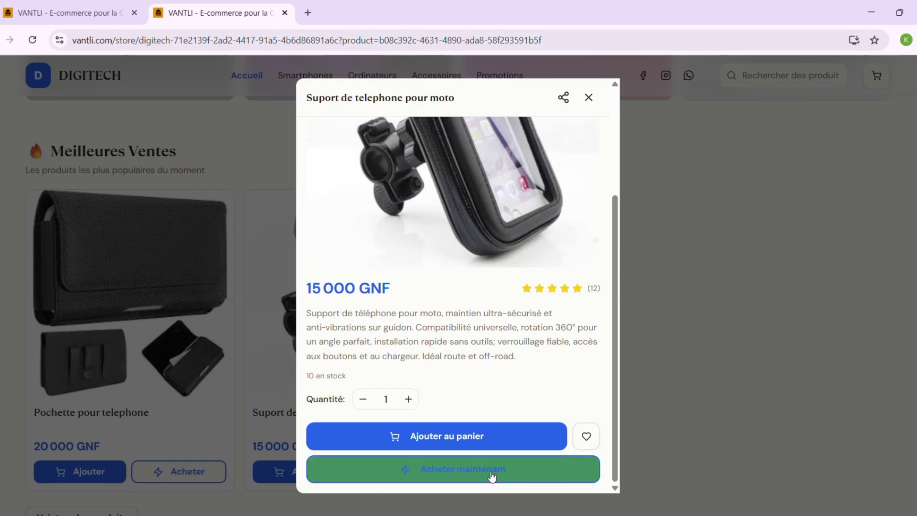
{"action": "left_click", "coordinate": [471, 473]}
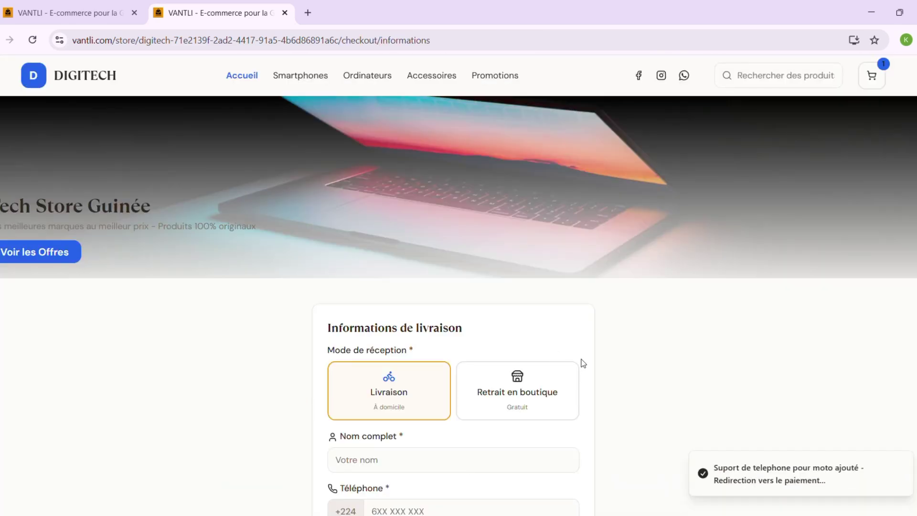
- Keep Livraison à domicile as the reception mode after trying in-store pickup
{"action": "scroll", "coordinate": [648, 368], "scroll_direction": "down", "scroll_amount": 2}
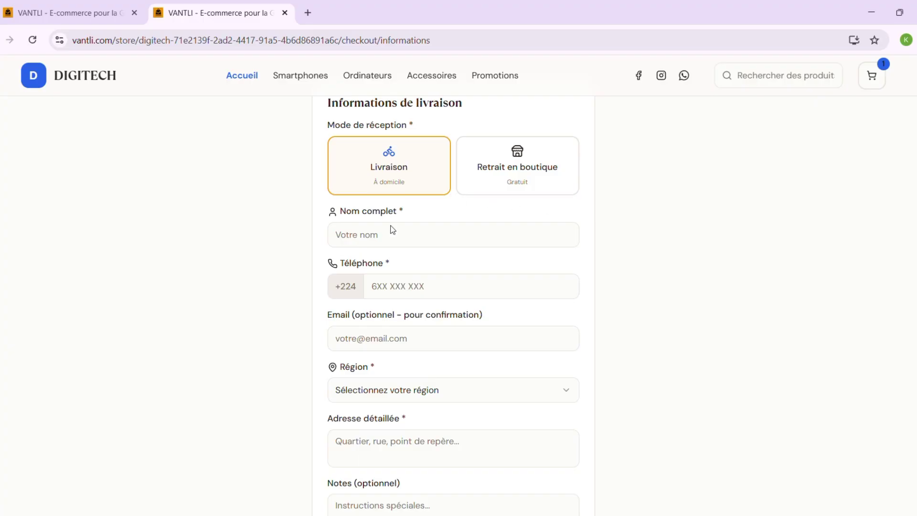
{"action": "left_click", "coordinate": [520, 166]}
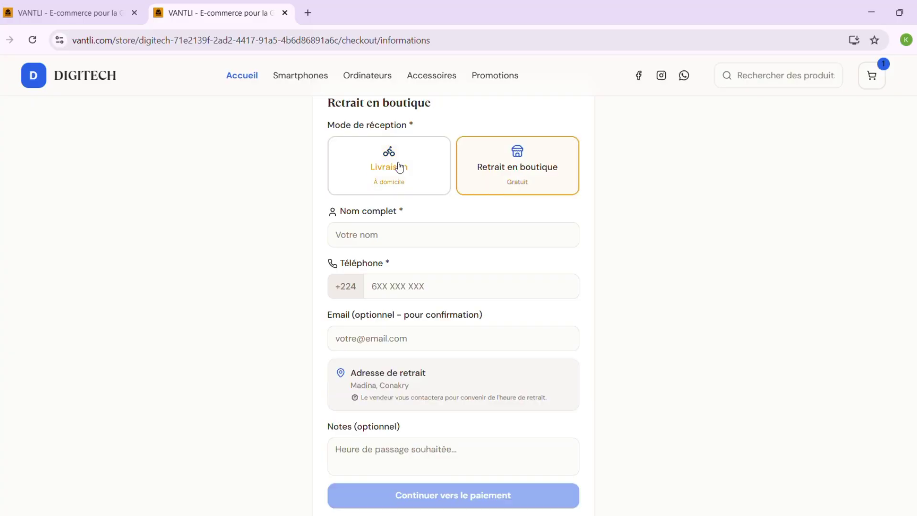
{"action": "left_click", "coordinate": [400, 167]}
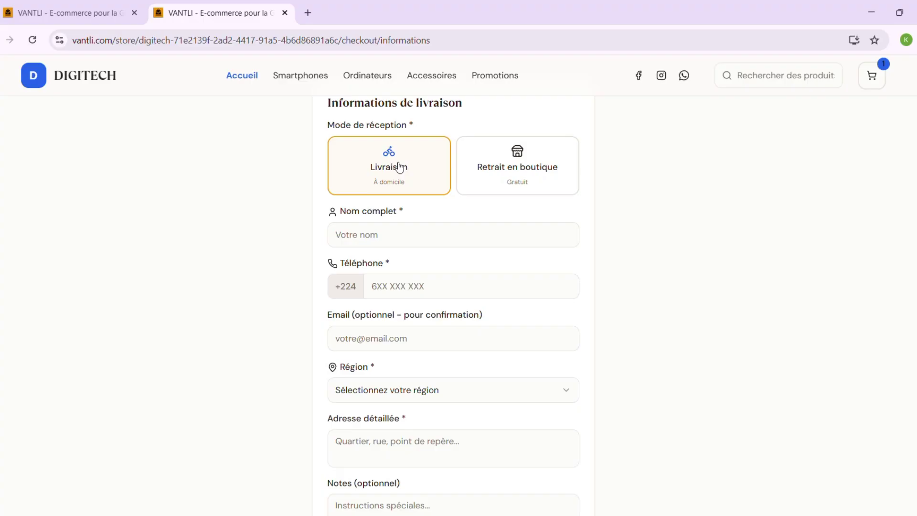
- Fill in the customer's full name, phone number and e-mail, accepting the suggested address
{"action": "left_click", "coordinate": [381, 236]}
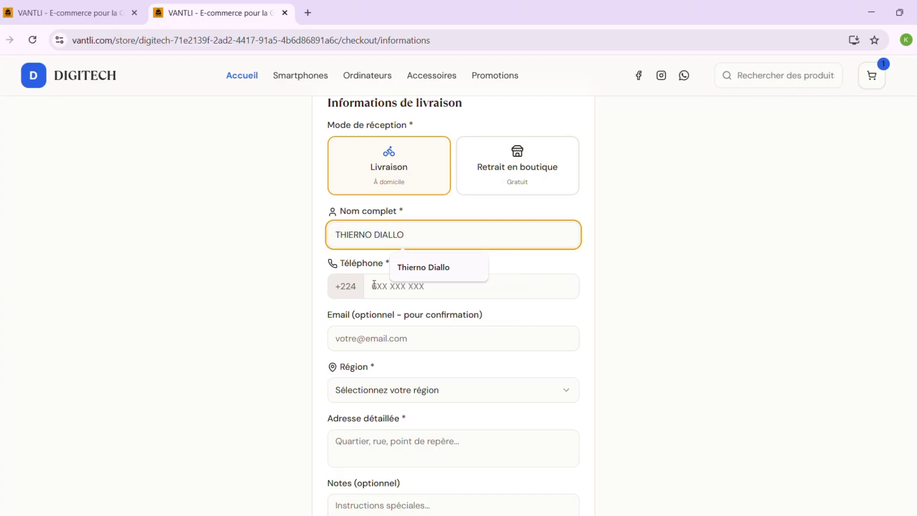
{"action": "left_click", "coordinate": [374, 285]}
{"action": "type", "text": "620000000"}
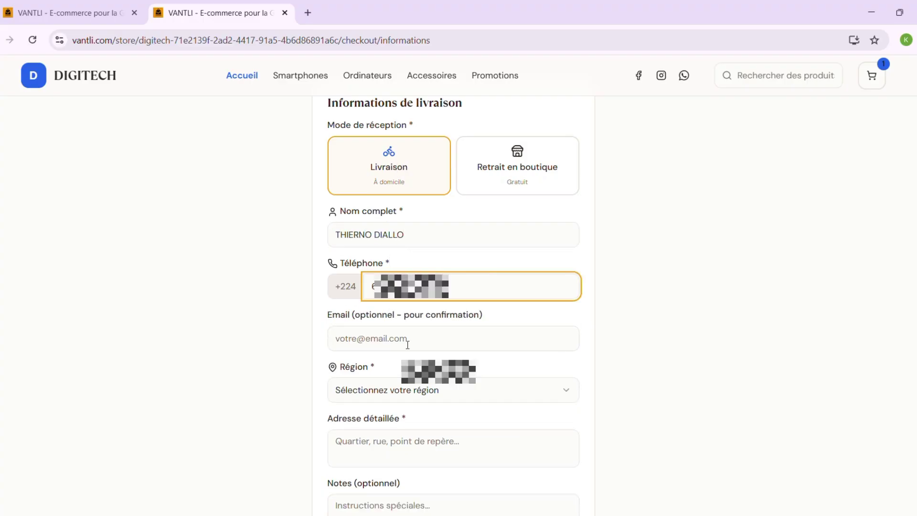
{"action": "left_click", "coordinate": [408, 344]}
{"action": "type", "text": "thierno"}
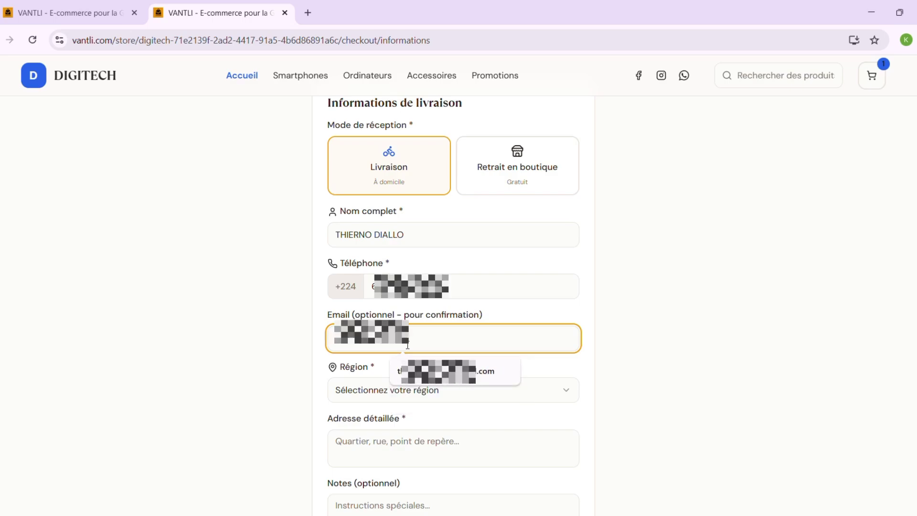
{"action": "key", "text": "Down"}
{"action": "key", "text": "Return"}
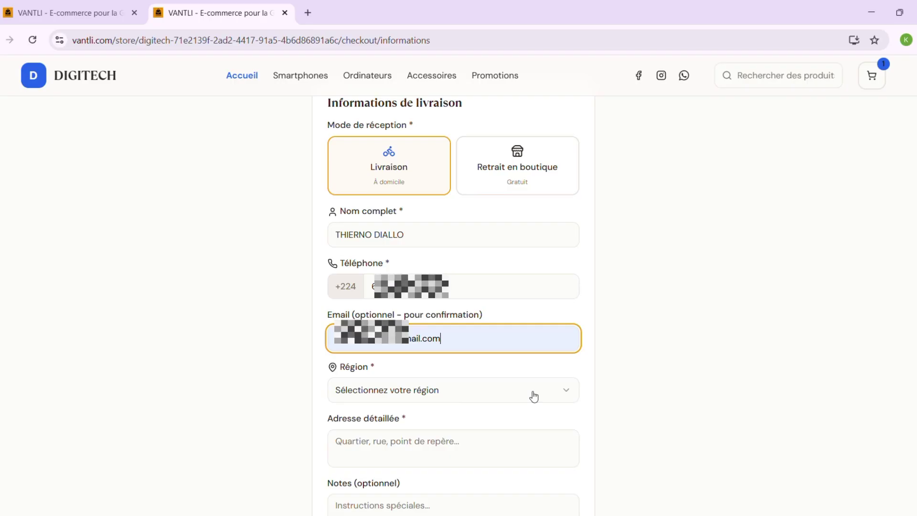
- Choose Conakry as delivery region and Dixinn as commune, since Ratoma is unavailable
{"action": "left_click", "coordinate": [509, 399]}
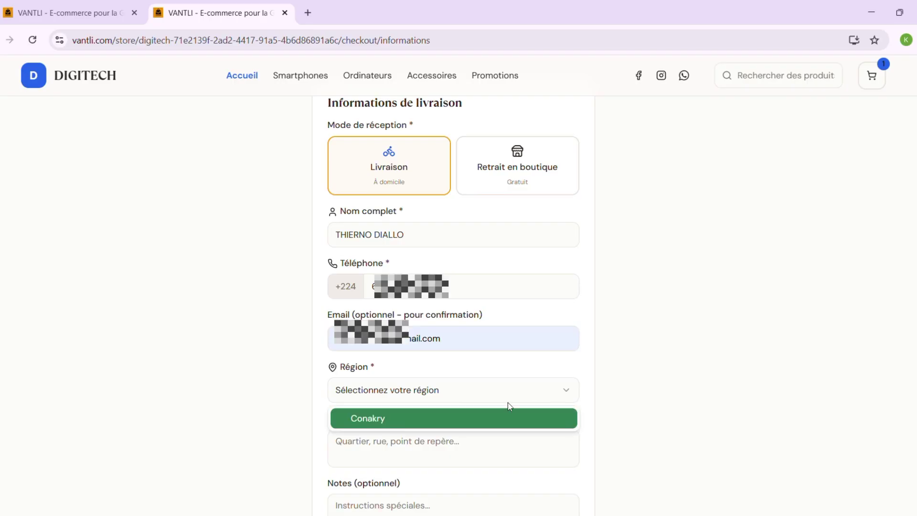
{"action": "left_click", "coordinate": [382, 420]}
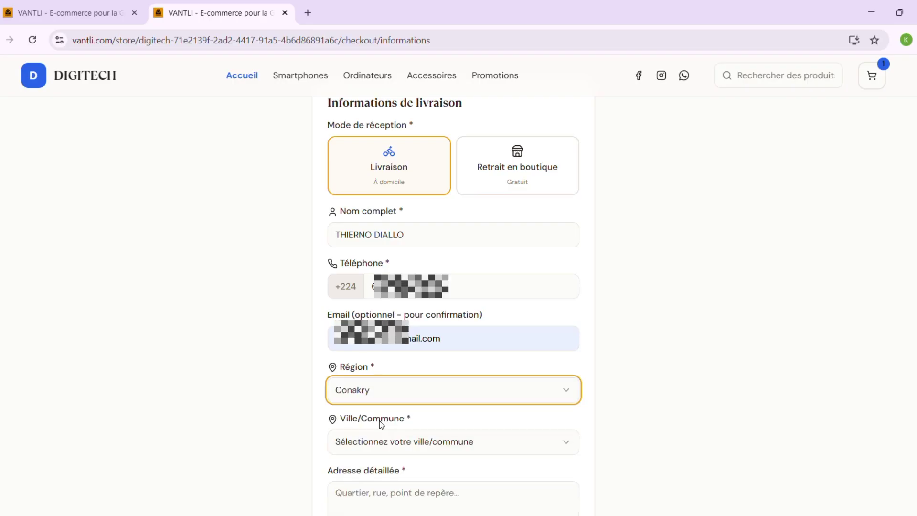
{"action": "scroll", "coordinate": [472, 337], "scroll_direction": "down", "scroll_amount": 2}
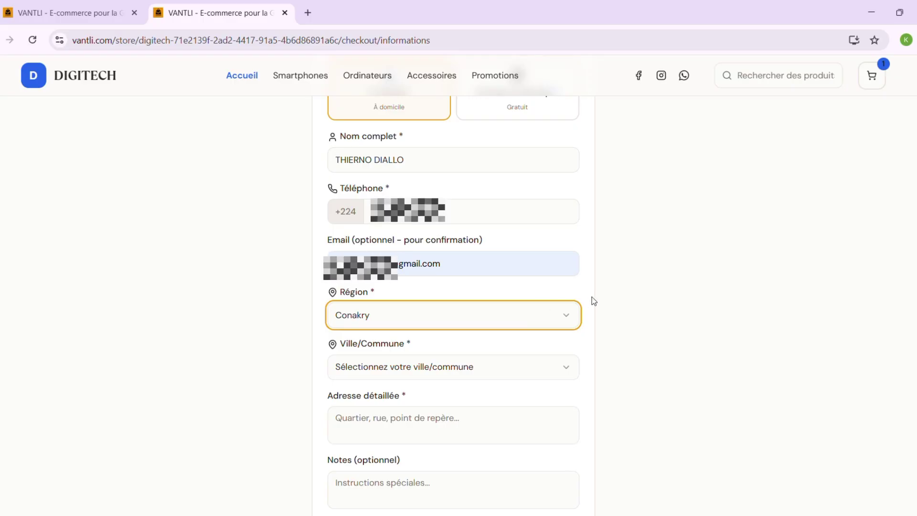
{"action": "left_click", "coordinate": [545, 374]}
{"action": "left_click", "coordinate": [391, 398]}
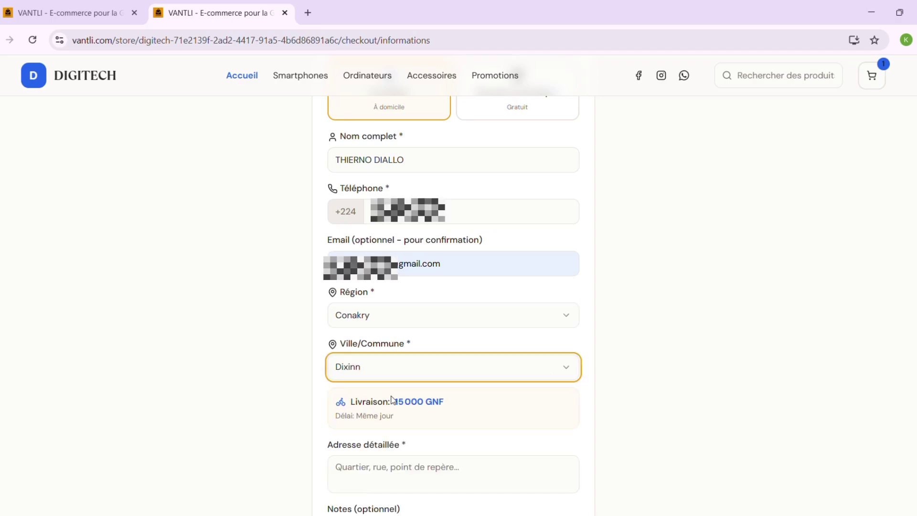
{"action": "scroll", "coordinate": [457, 342], "scroll_direction": "down", "scroll_amount": 1}
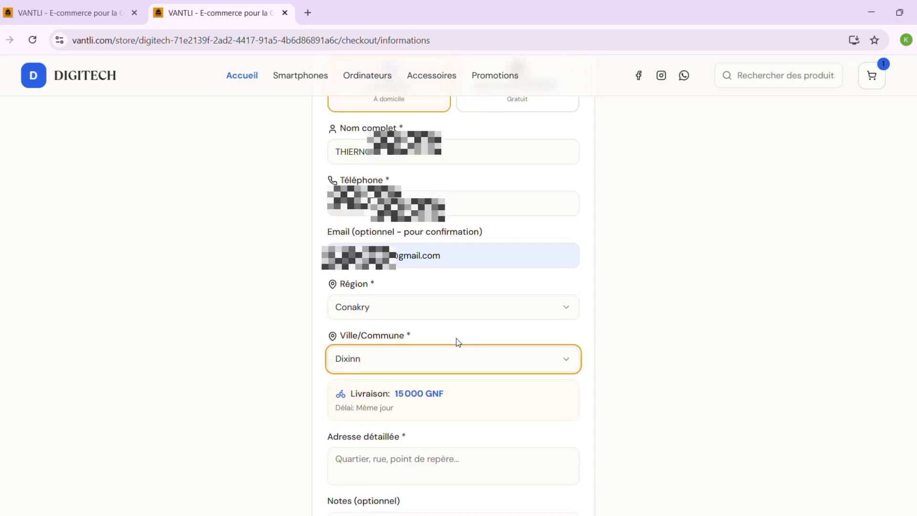
{"action": "scroll", "coordinate": [457, 339], "scroll_direction": "down", "scroll_amount": 1}
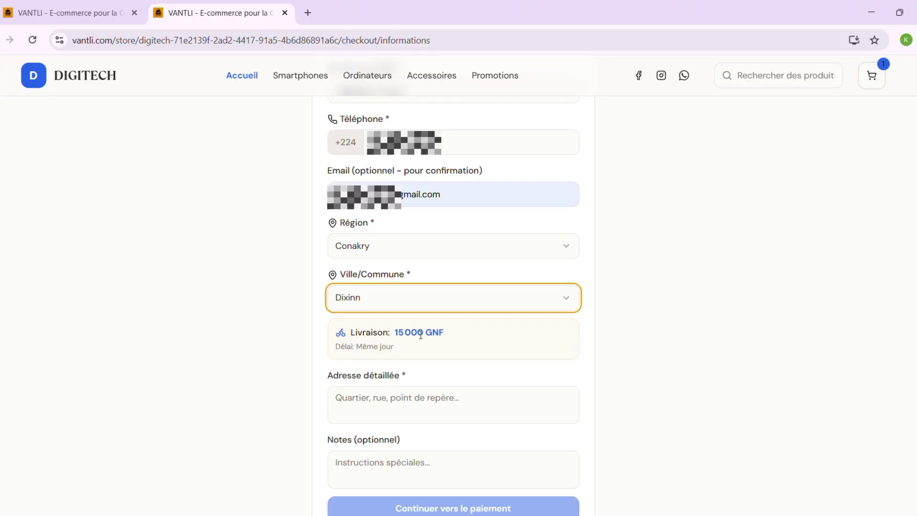
{"action": "left_click", "coordinate": [565, 304]}
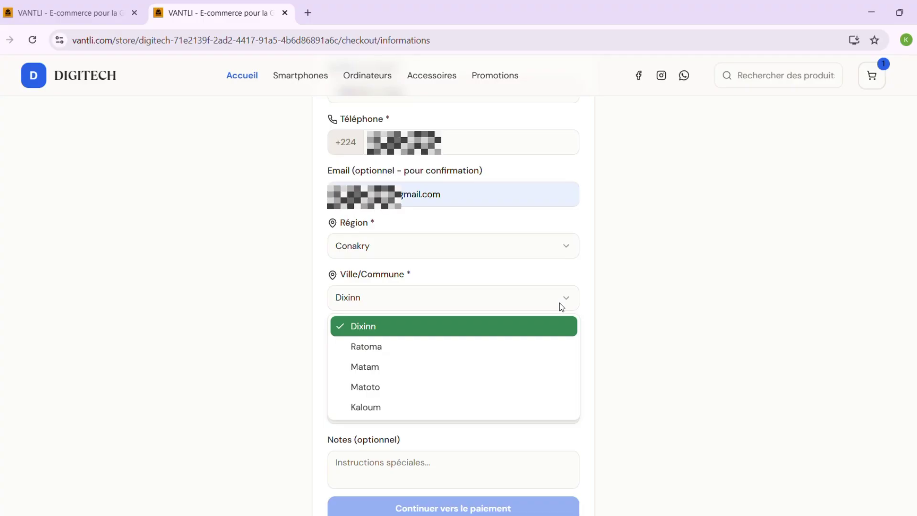
{"action": "left_click", "coordinate": [460, 348]}
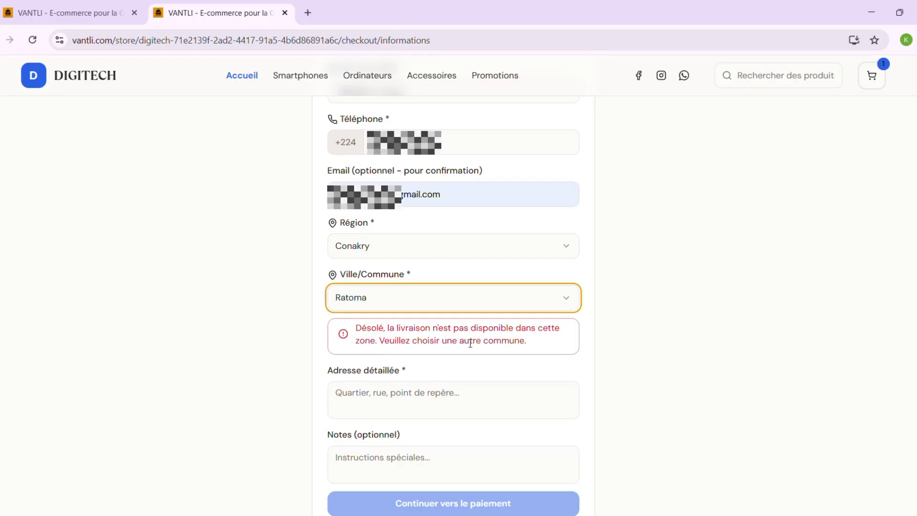
{"action": "left_click", "coordinate": [535, 307]}
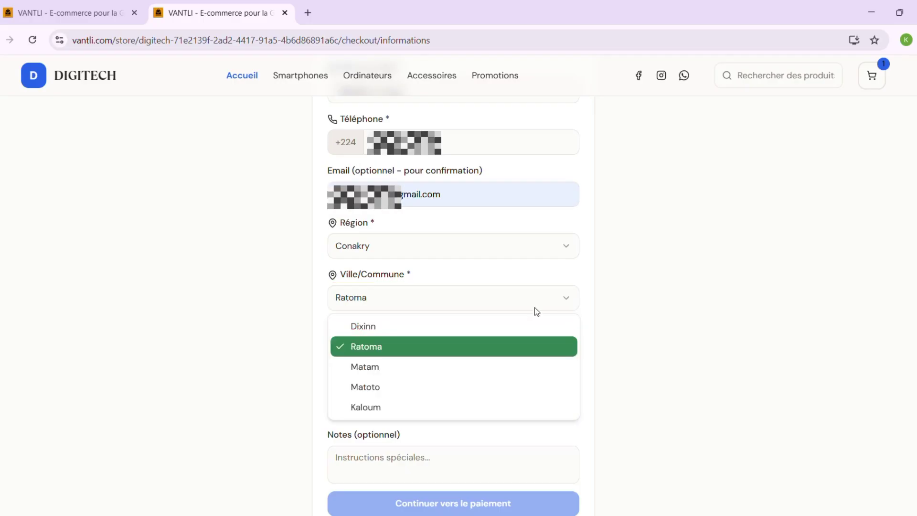
{"action": "left_click", "coordinate": [440, 326]}
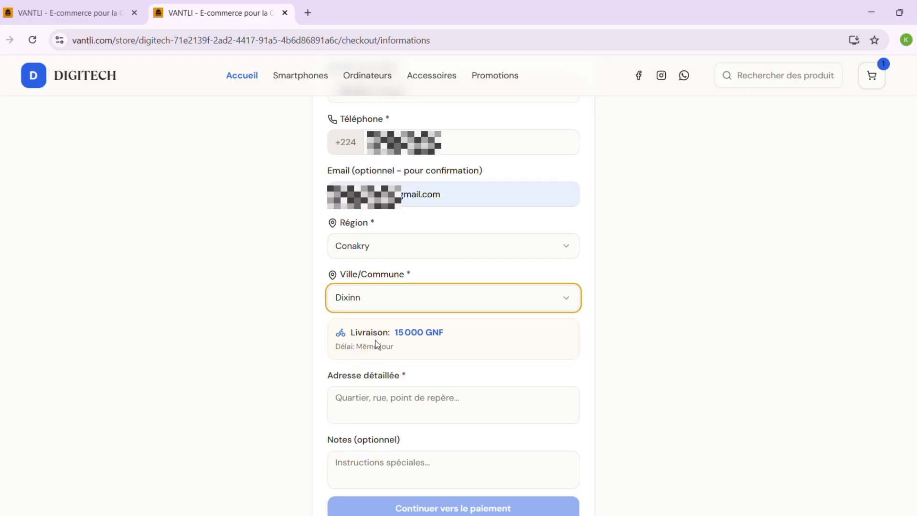
- Enter the detailed address 'DIXINN MOSQUÉE' and continue to the payment step
{"action": "left_click", "coordinate": [415, 403]}
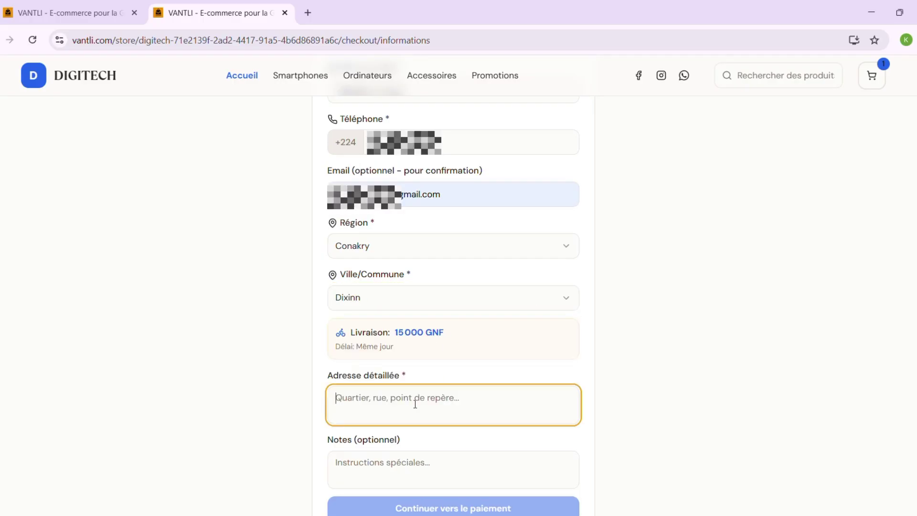
{"action": "type", "text": "D"}
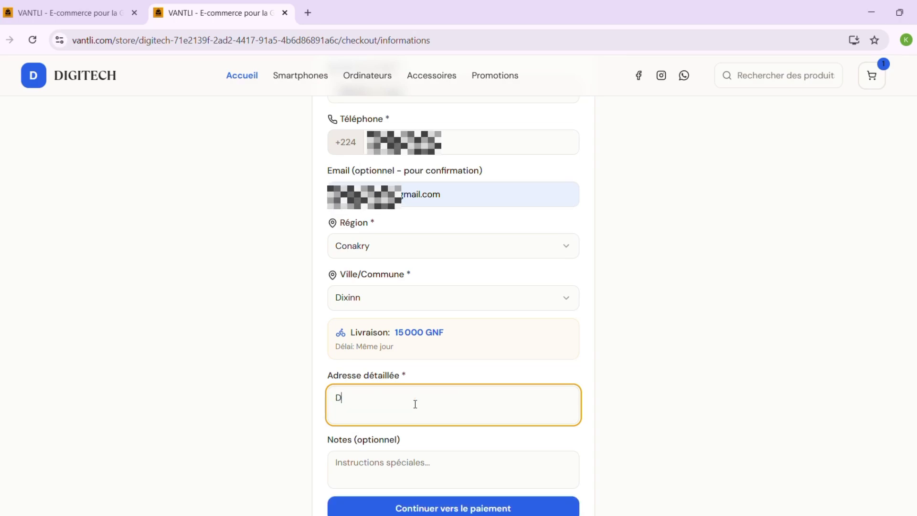
{"action": "type", "text": "IXINN MOSQUÉE"}
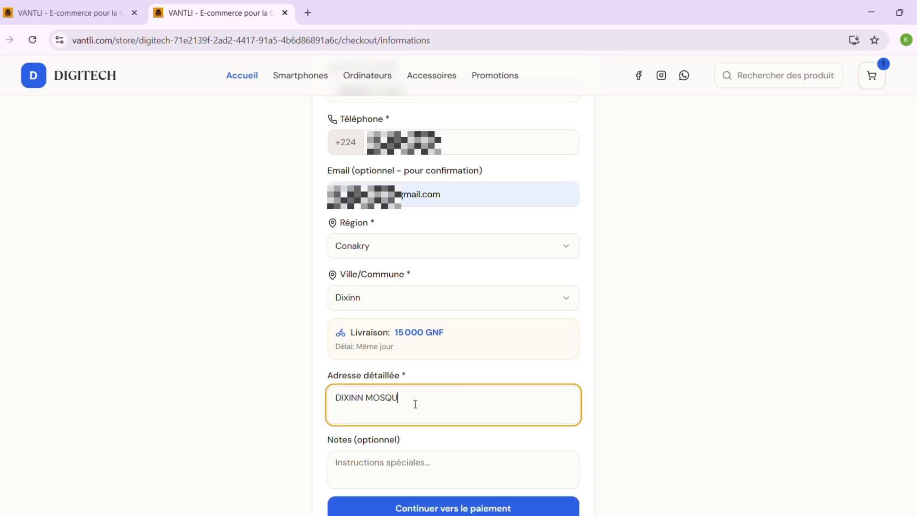
{"action": "scroll", "coordinate": [422, 406], "scroll_direction": "down", "scroll_amount": 2}
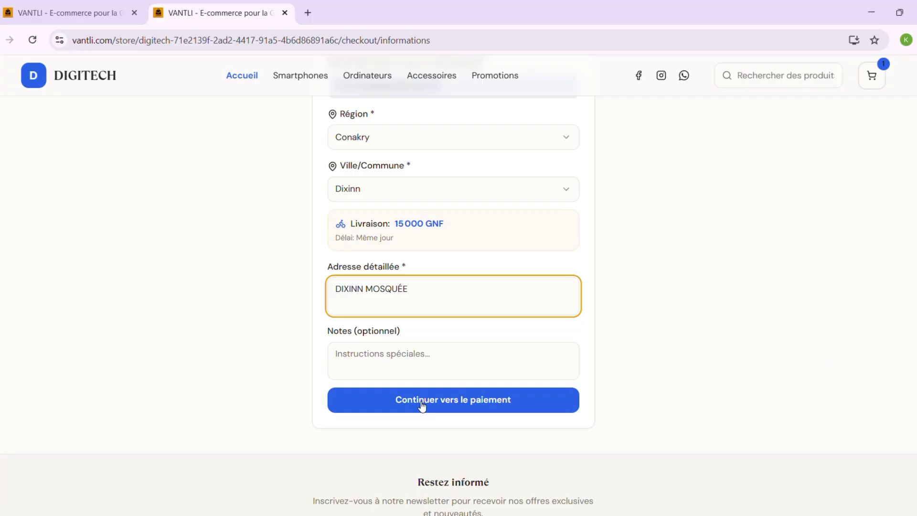
{"action": "left_click", "coordinate": [422, 405]}
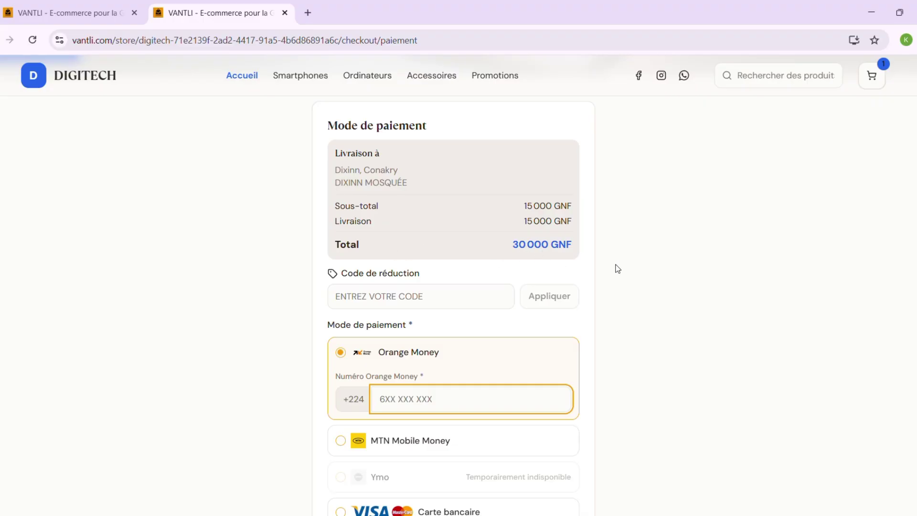
- Apply discount code G224, enter the Orange Money phone number, and submit the order for review
{"action": "left_click", "coordinate": [377, 298]}
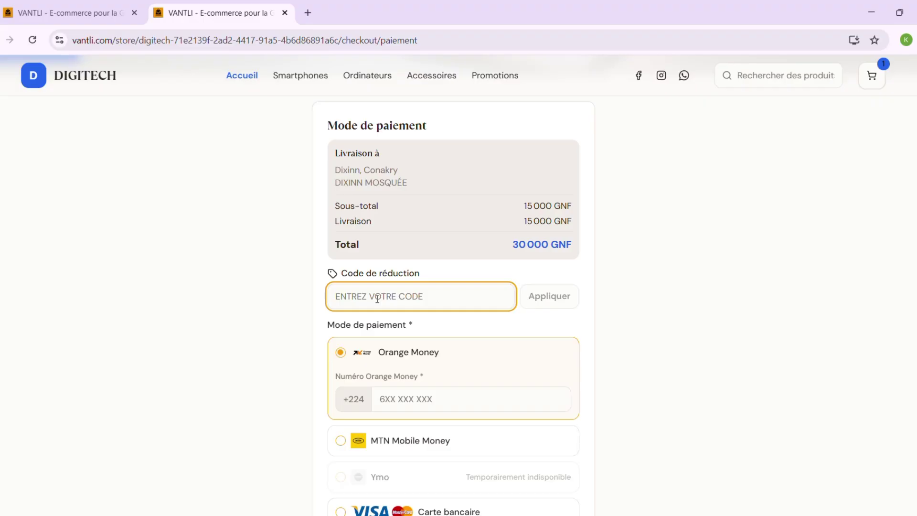
{"action": "type", "text": "G"}
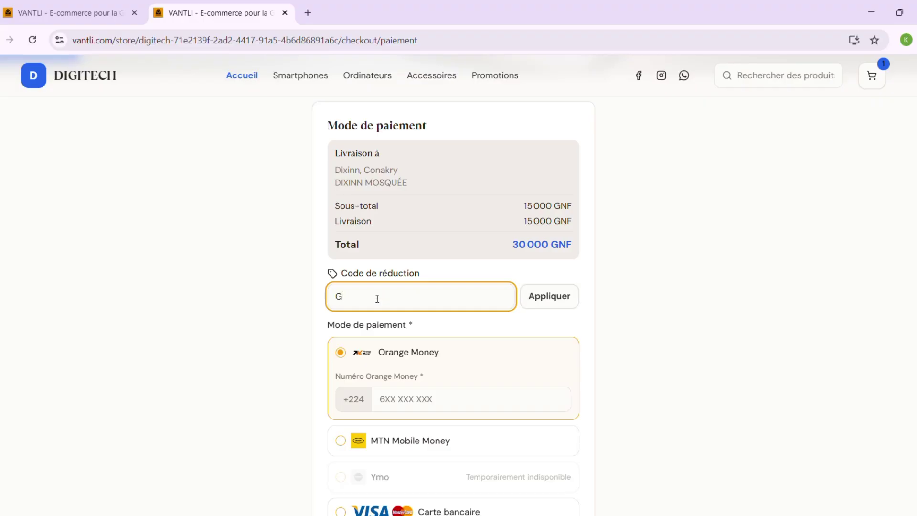
{"action": "type", "text": "224"}
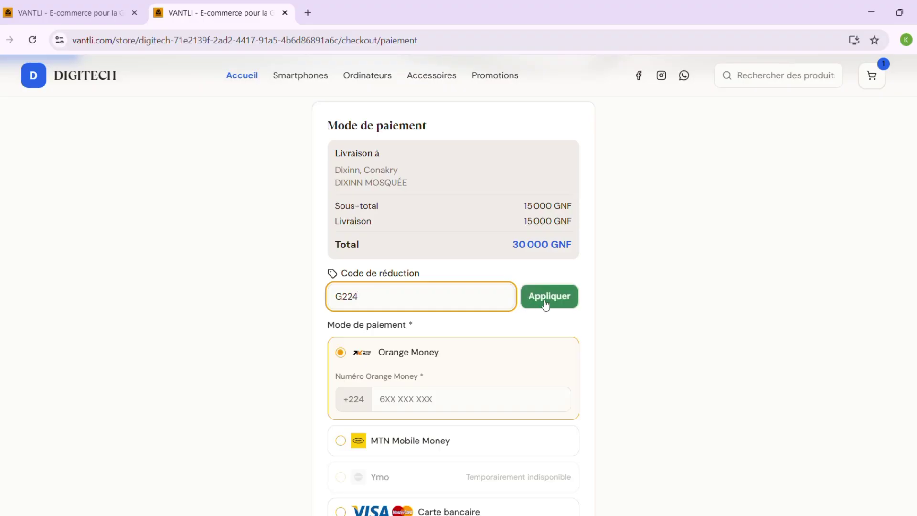
{"action": "left_click", "coordinate": [549, 301]}
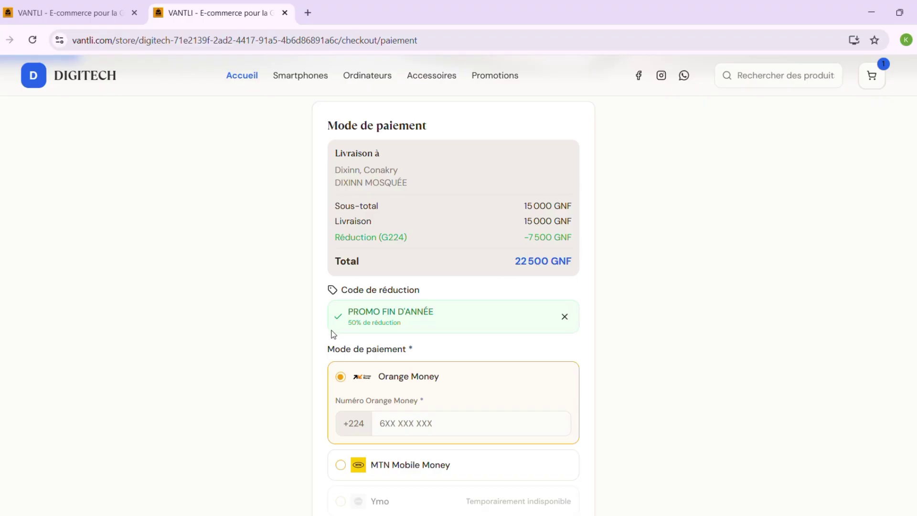
{"action": "scroll", "coordinate": [479, 383], "scroll_direction": "down", "scroll_amount": 4}
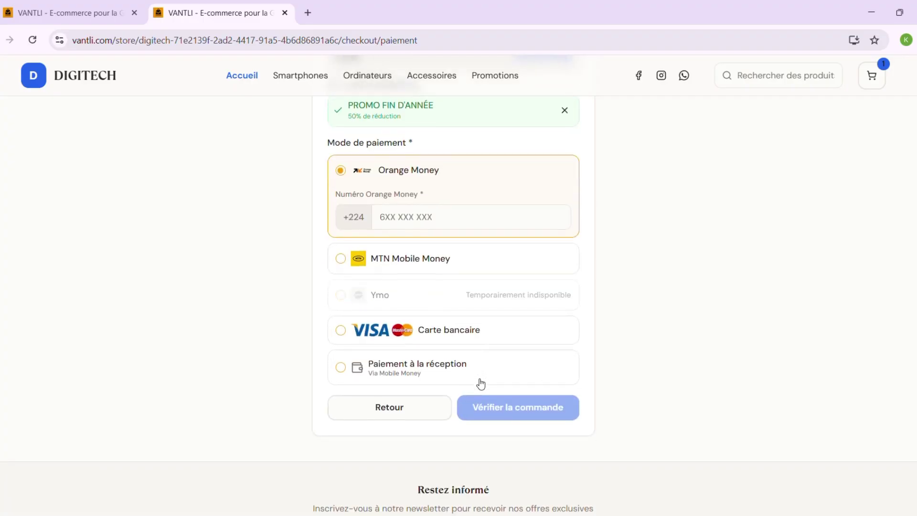
{"action": "left_click", "coordinate": [450, 215]}
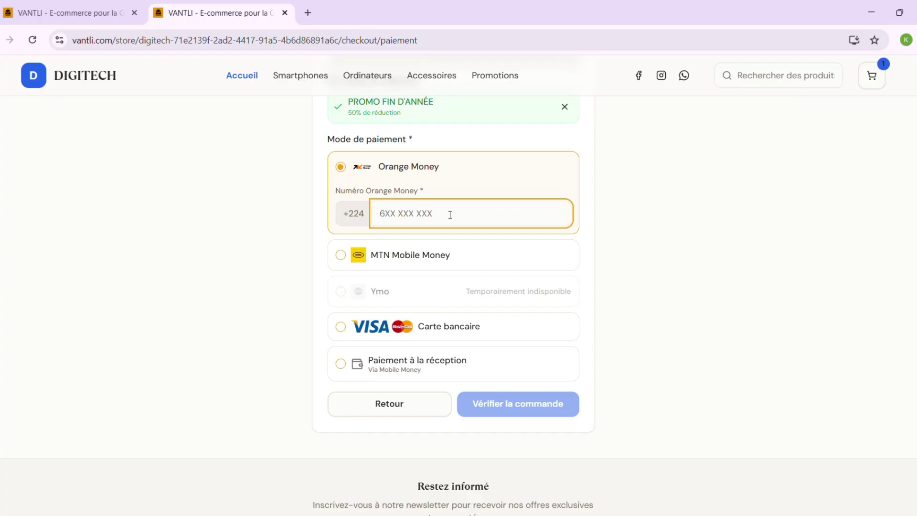
{"action": "type", "text": "622000000"}
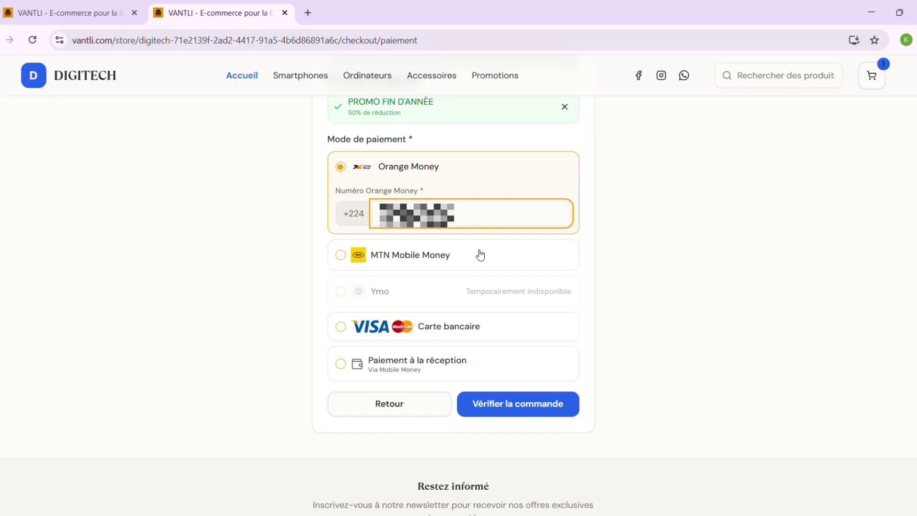
{"action": "left_click", "coordinate": [512, 410]}
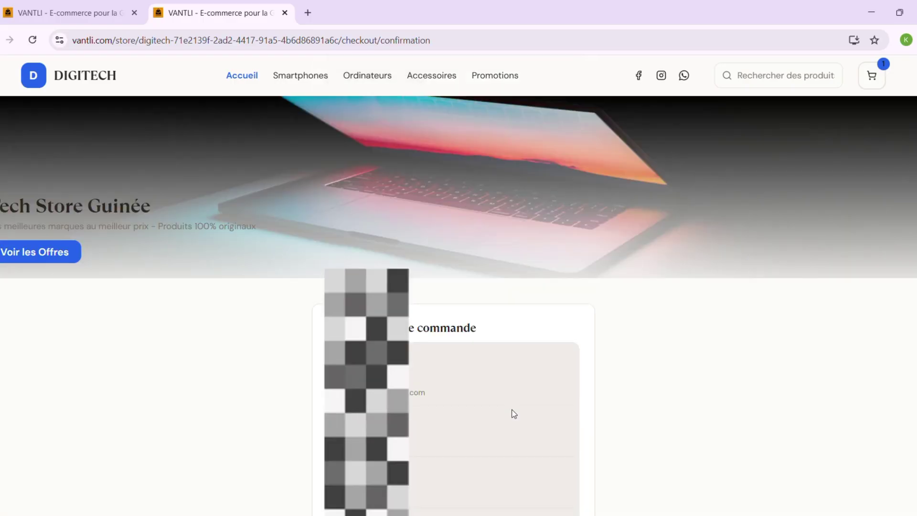
- Pay for the order, dismiss the payment confirmation, and open the order's tracking page
{"action": "scroll", "coordinate": [459, 306], "scroll_direction": "down", "scroll_amount": 3}
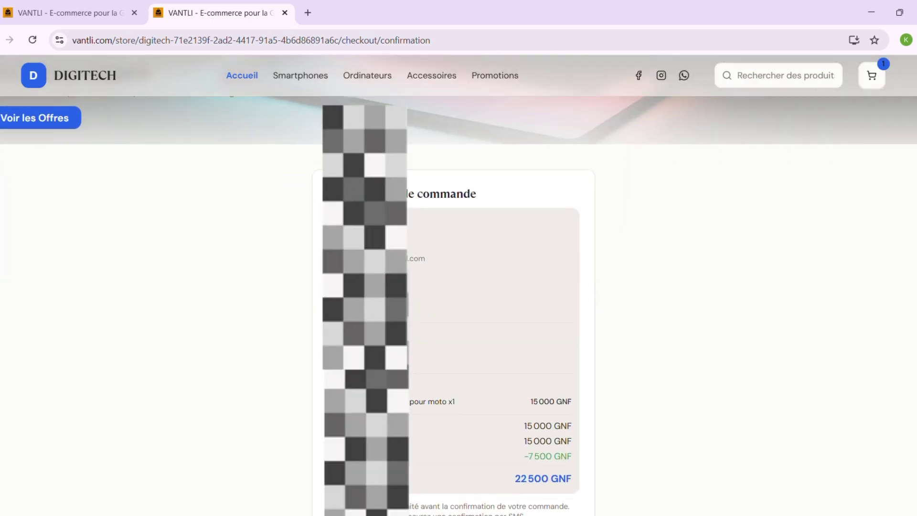
{"action": "scroll", "coordinate": [458, 305], "scroll_direction": "down", "scroll_amount": 1}
{"action": "scroll", "coordinate": [515, 345], "scroll_direction": "down", "scroll_amount": 1}
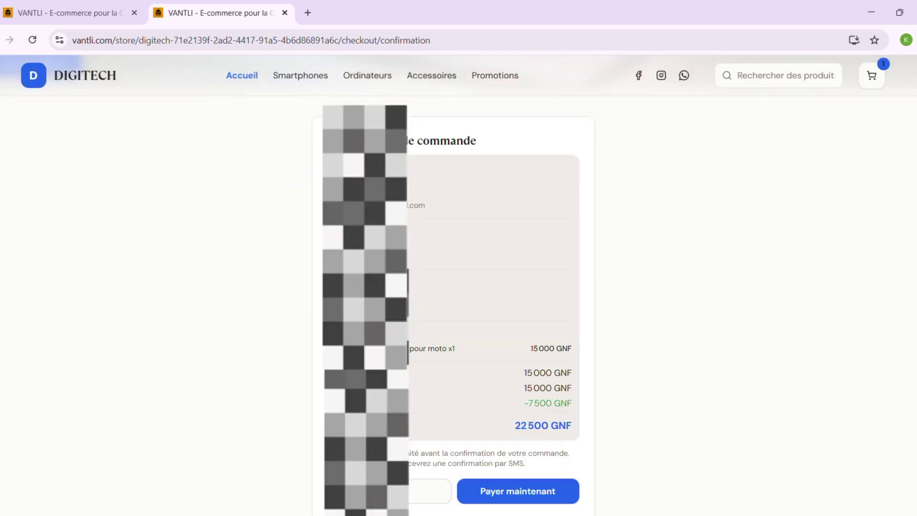
{"action": "scroll", "coordinate": [515, 345], "scroll_direction": "down", "scroll_amount": 3}
{"action": "scroll", "coordinate": [515, 345], "scroll_direction": "down", "scroll_amount": 3}
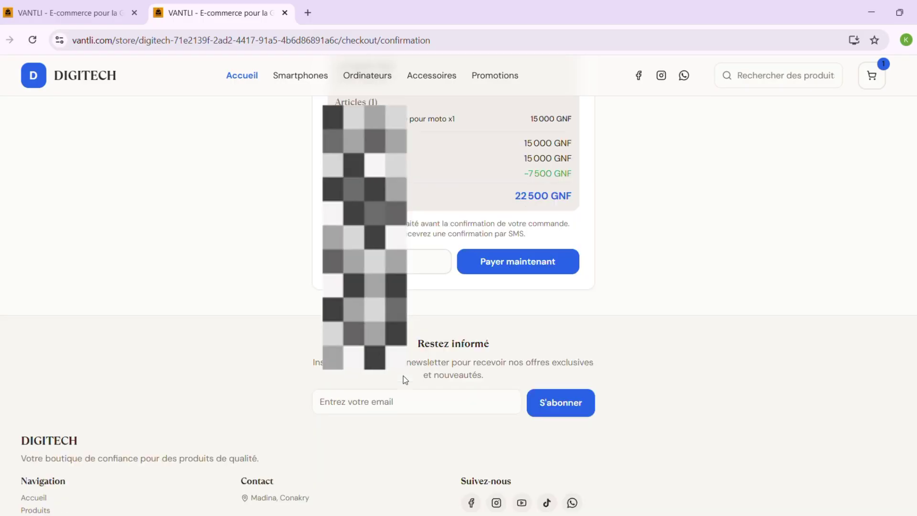
{"action": "left_click", "coordinate": [520, 181]}
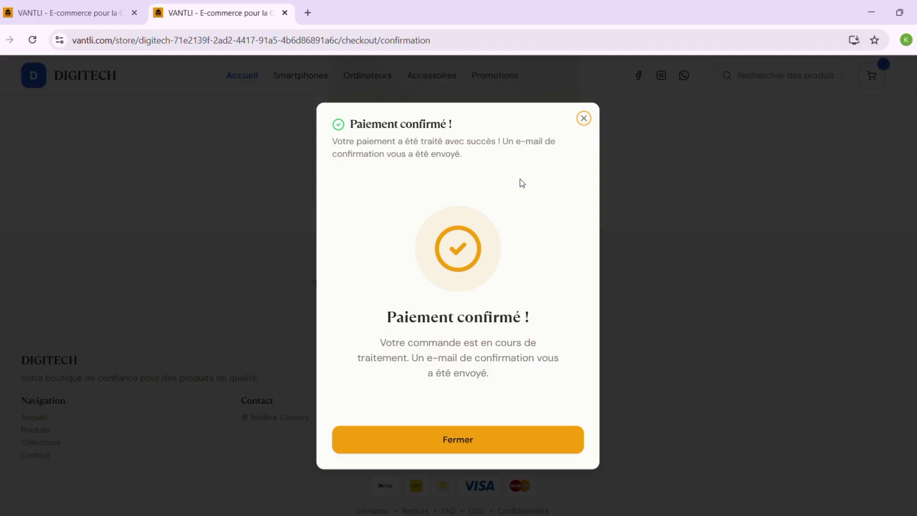
{"action": "left_click", "coordinate": [473, 444]}
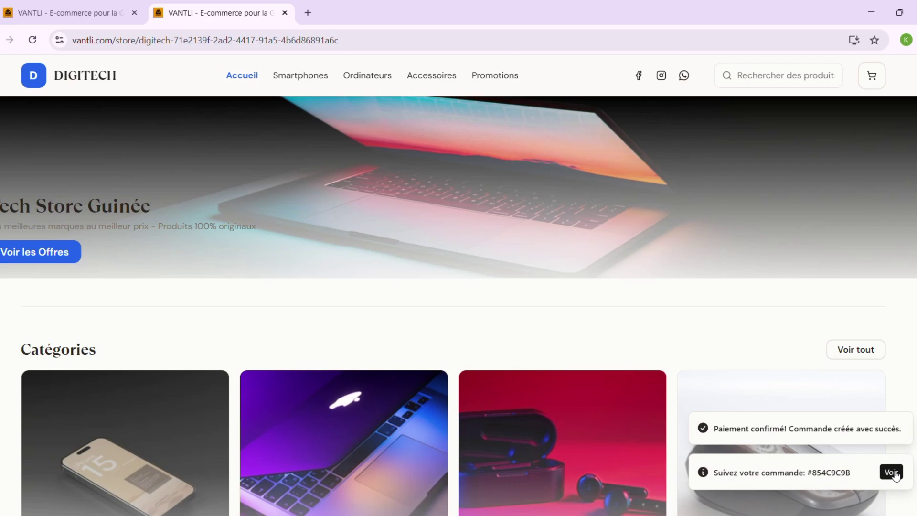
{"action": "left_click", "coordinate": [891, 472]}
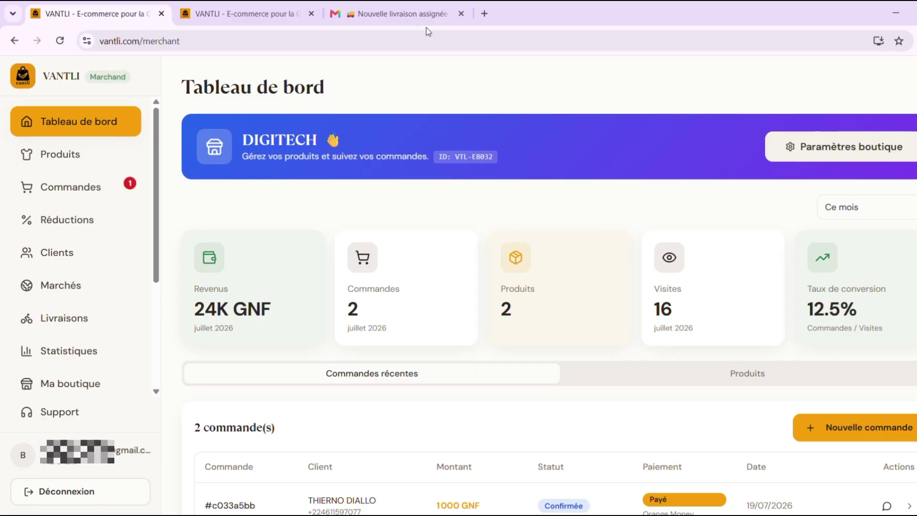
- Open Commandes to list the two paid orders of 1000 GNF and 22 500 GNF
{"action": "left_click", "coordinate": [98, 188]}
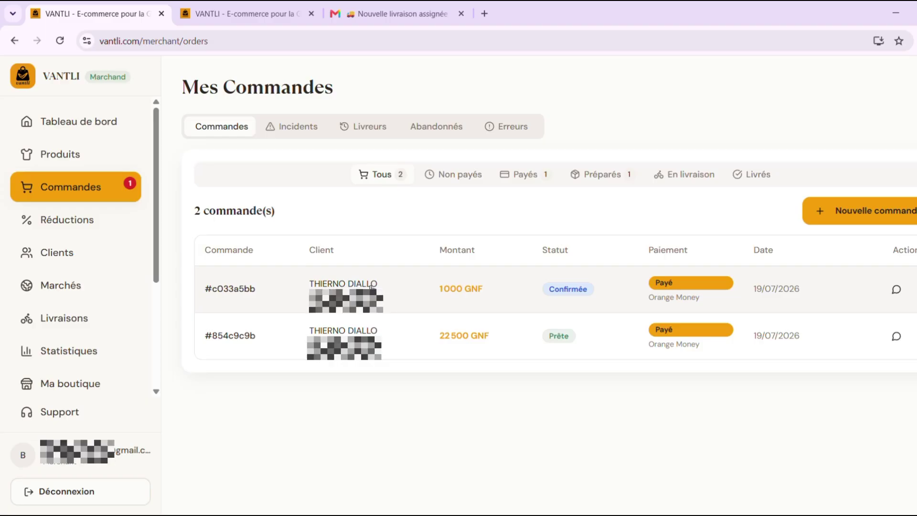
- Move the 1000 GNF order #c033a5bb to En préparation, then to Prête
{"action": "left_click", "coordinate": [371, 287]}
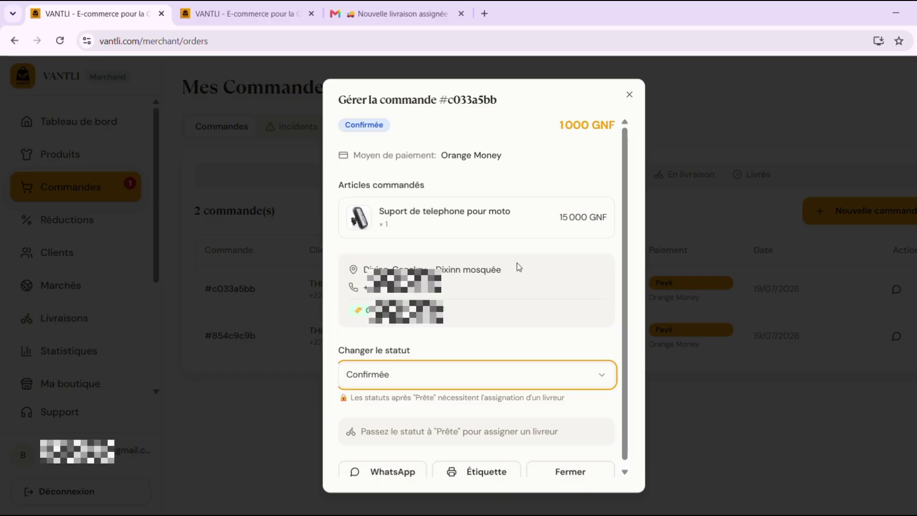
{"action": "scroll", "coordinate": [518, 265], "scroll_direction": "down", "scroll_amount": 1}
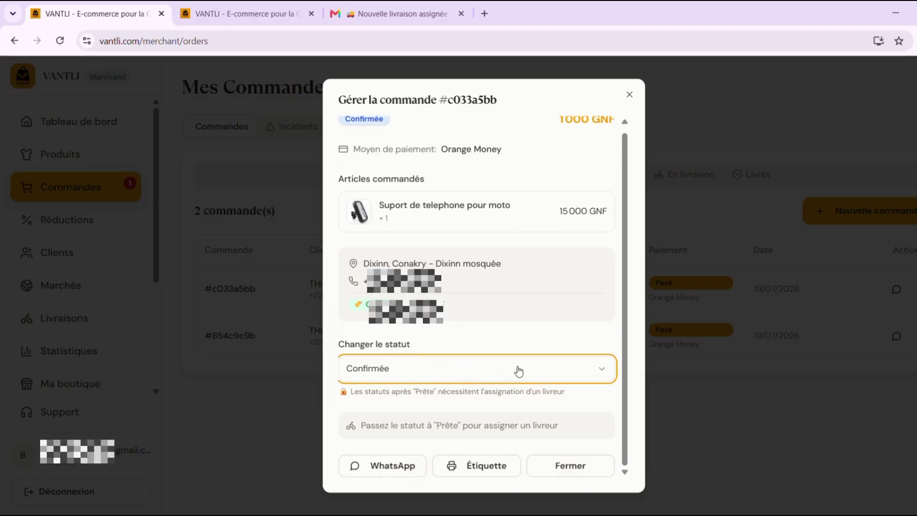
{"action": "left_click", "coordinate": [601, 371]}
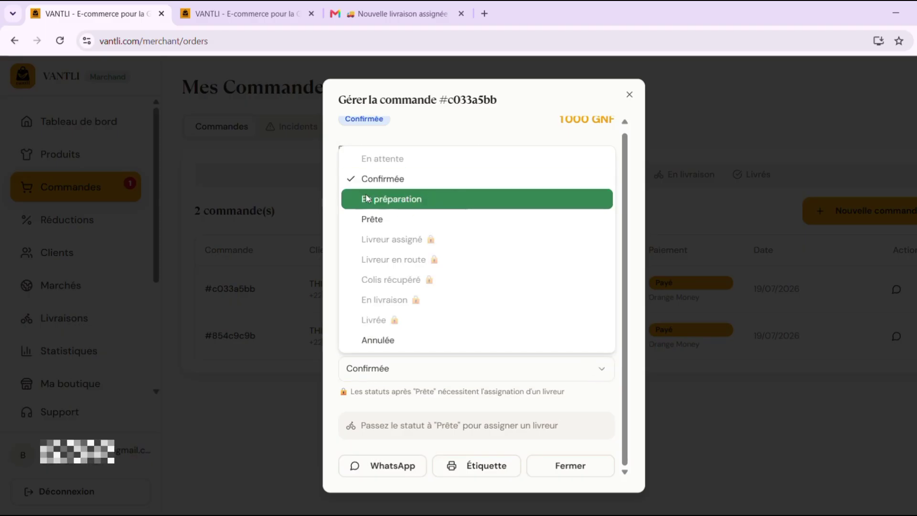
{"action": "left_click", "coordinate": [391, 199]}
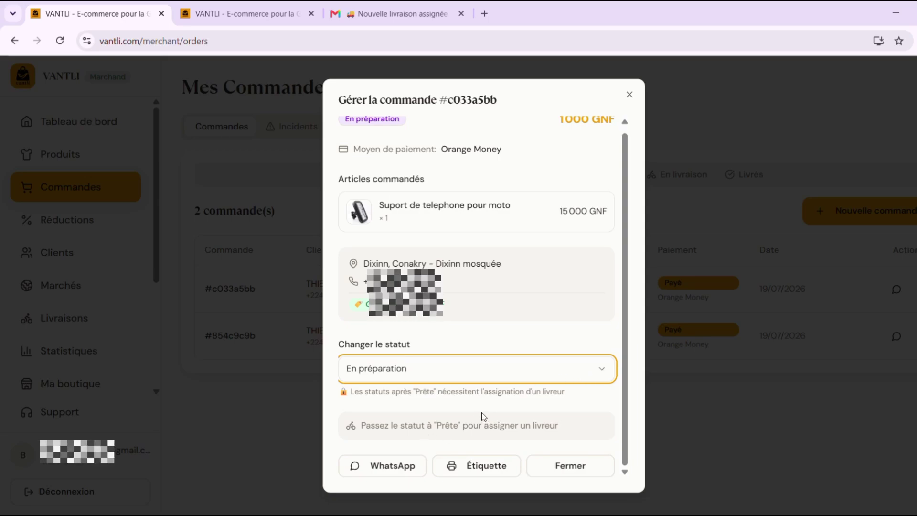
{"action": "left_click", "coordinate": [580, 374]}
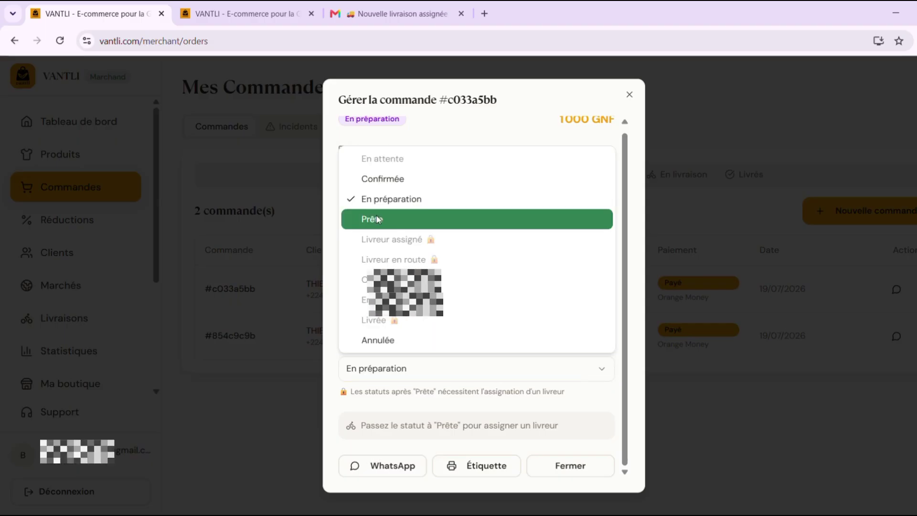
{"action": "left_click", "coordinate": [378, 220]}
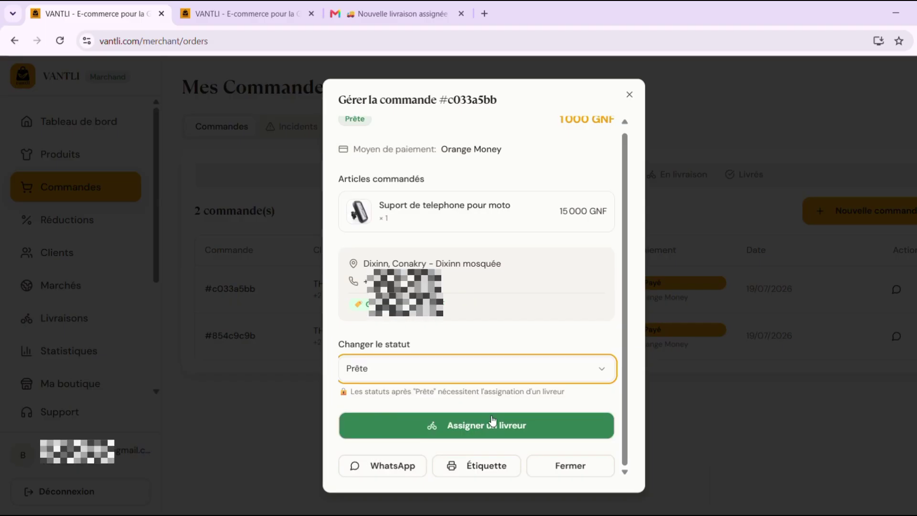
- Assign the shop's own trusted Moto courier from Mes livreurs to order #c033a5bb
{"action": "left_click", "coordinate": [460, 426]}
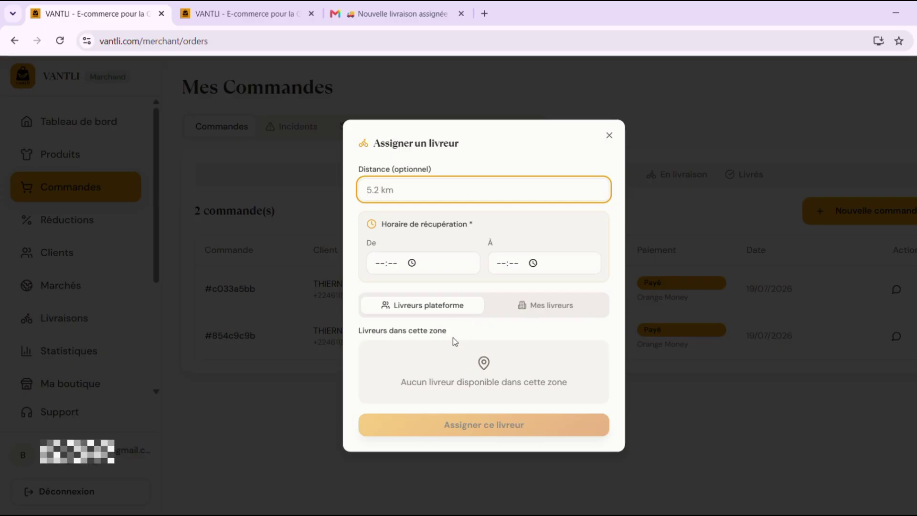
{"action": "left_click", "coordinate": [548, 310]}
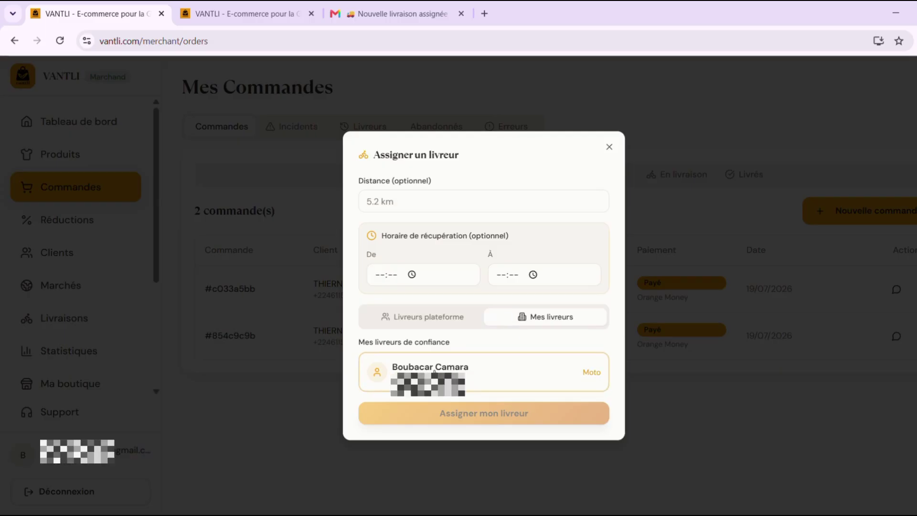
{"action": "left_click", "coordinate": [435, 369]}
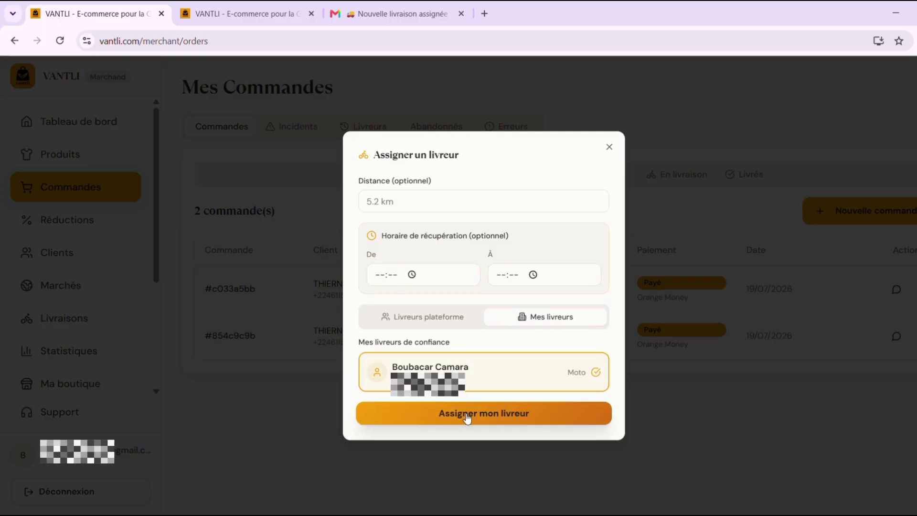
{"action": "left_click", "coordinate": [484, 419]}
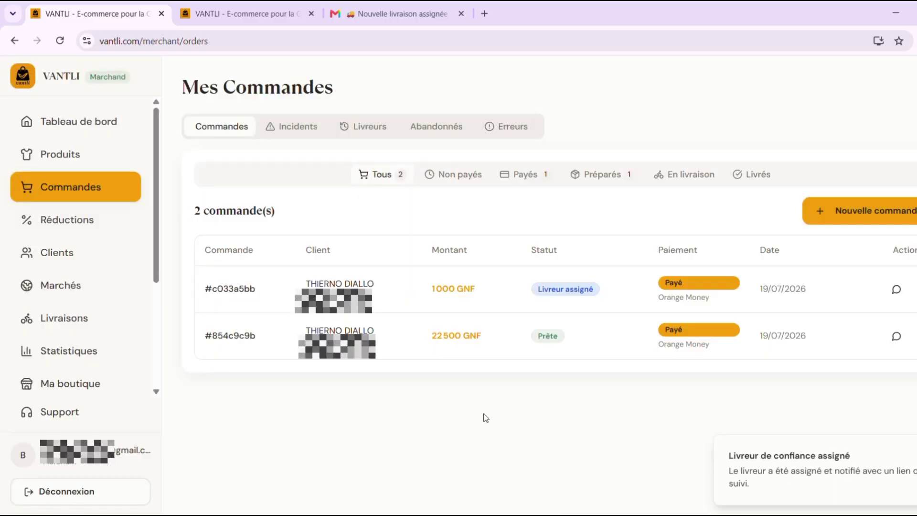
- Open the Nouvelle livraison assignée email in Gmail and follow Gérer ma livraison to delivery #C033A5BB
{"action": "key", "text": "ctrl+3"}
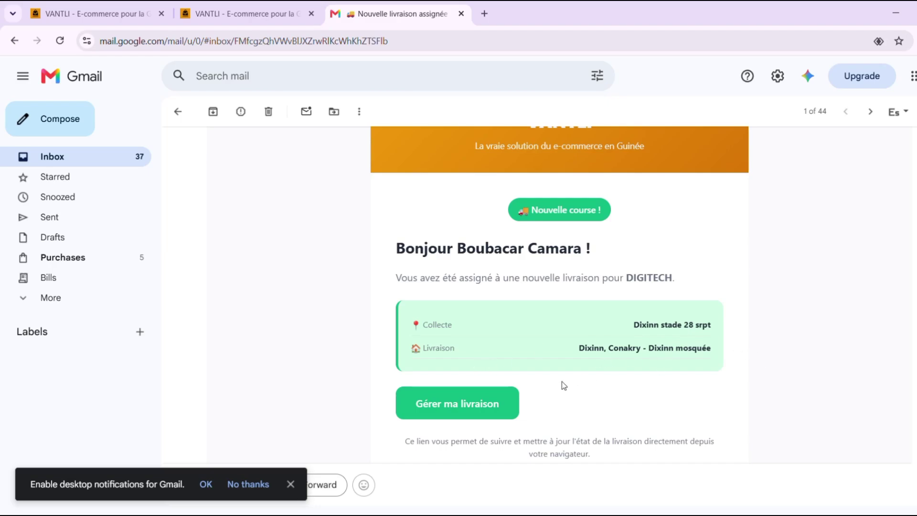
{"action": "left_click", "coordinate": [468, 405]}
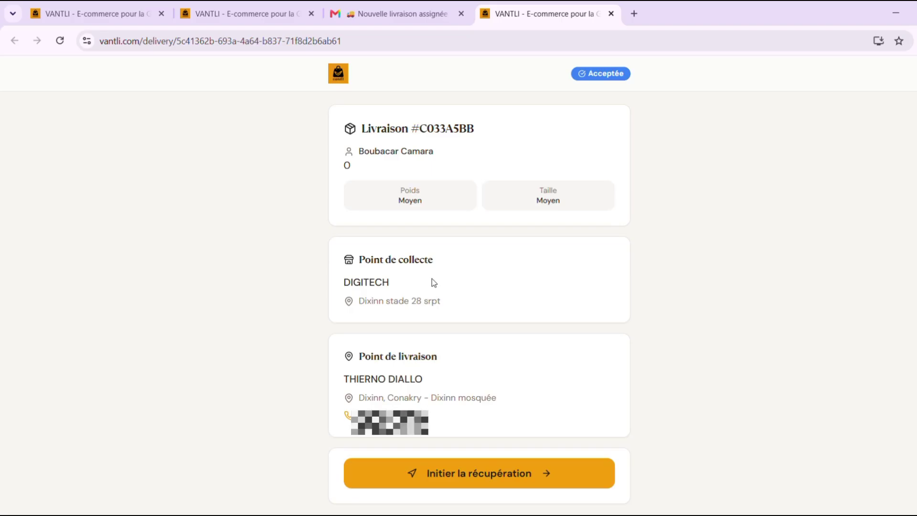
- Initiate pickup of delivery #C033A5BB, check the merchant's order, then select the pickup code
{"action": "scroll", "coordinate": [432, 282], "scroll_direction": "down", "scroll_amount": 1}
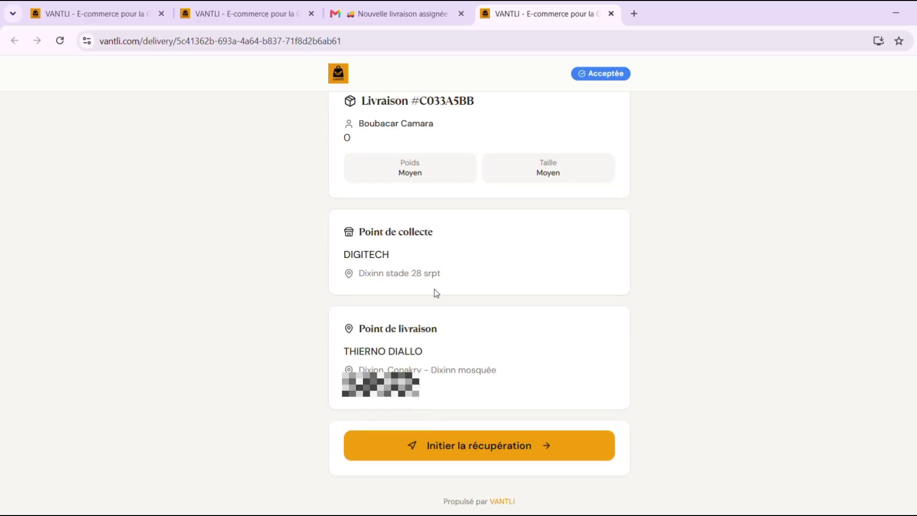
{"action": "left_click", "coordinate": [462, 448]}
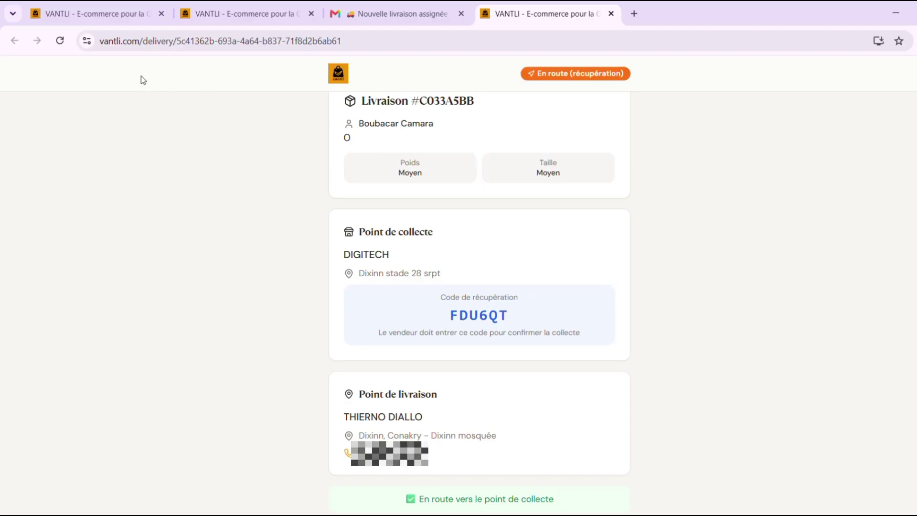
{"action": "left_click", "coordinate": [86, 13]}
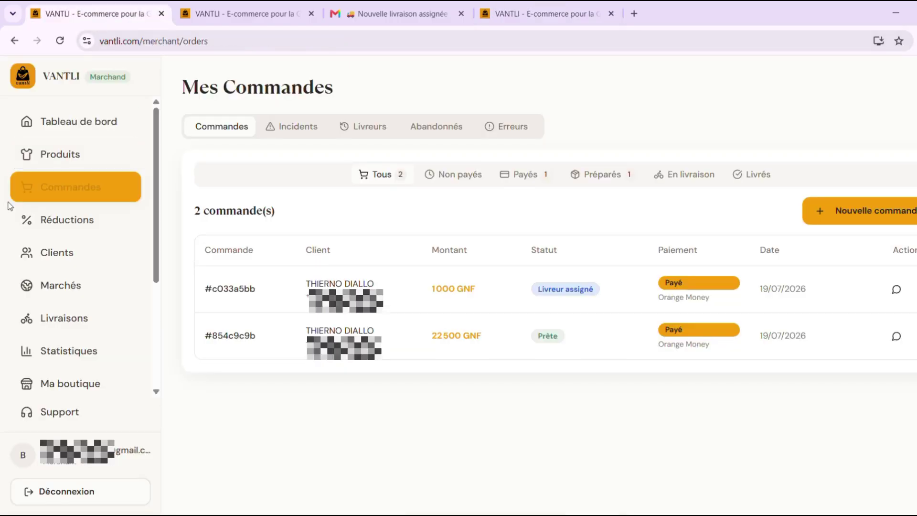
{"action": "left_click", "coordinate": [348, 290]}
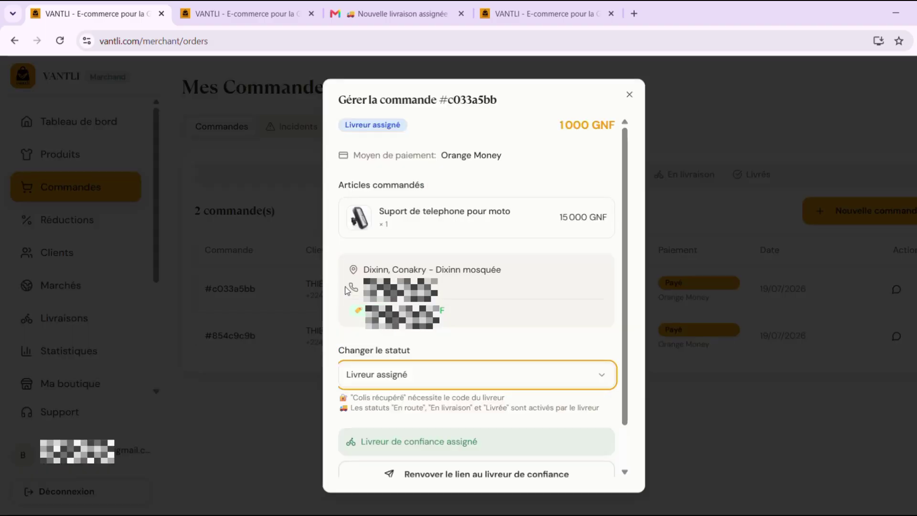
{"action": "scroll", "coordinate": [451, 374], "scroll_direction": "down", "scroll_amount": 1}
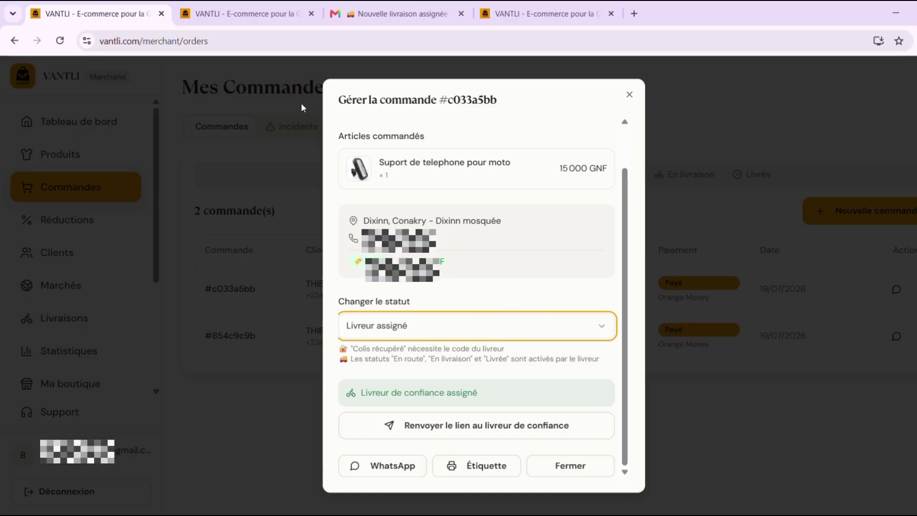
{"action": "left_click", "coordinate": [544, 13]}
{"action": "double_click", "coordinate": [471, 385]}
{"action": "key", "text": "ctrl+c"}
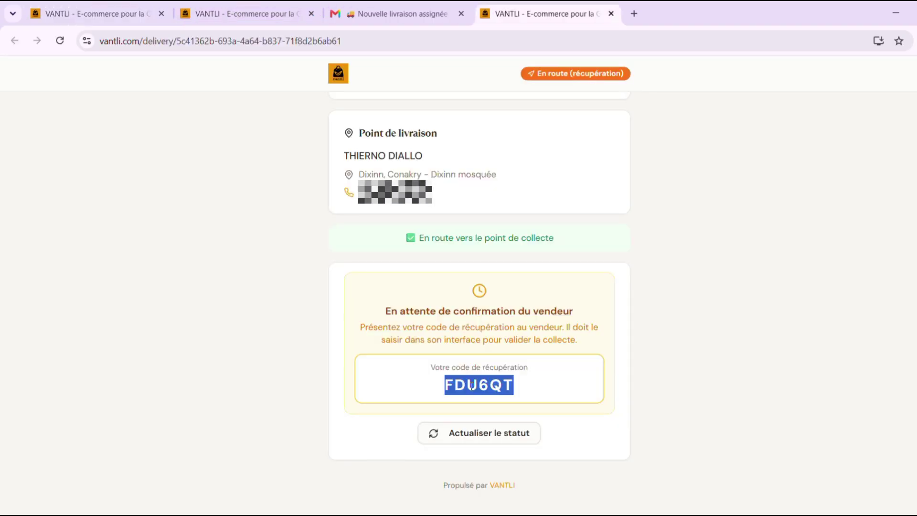
- Set order #c033a5bb to Colis récupéré and confirm it with the courier's pasted pickup code
{"action": "scroll", "coordinate": [590, 270], "scroll_direction": "up", "scroll_amount": 1}
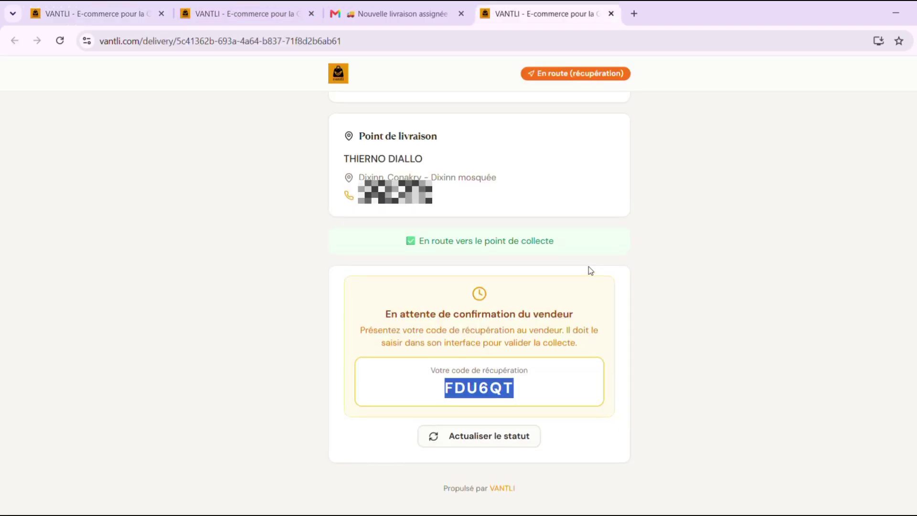
{"action": "scroll", "coordinate": [591, 271], "scroll_direction": "up", "scroll_amount": 5}
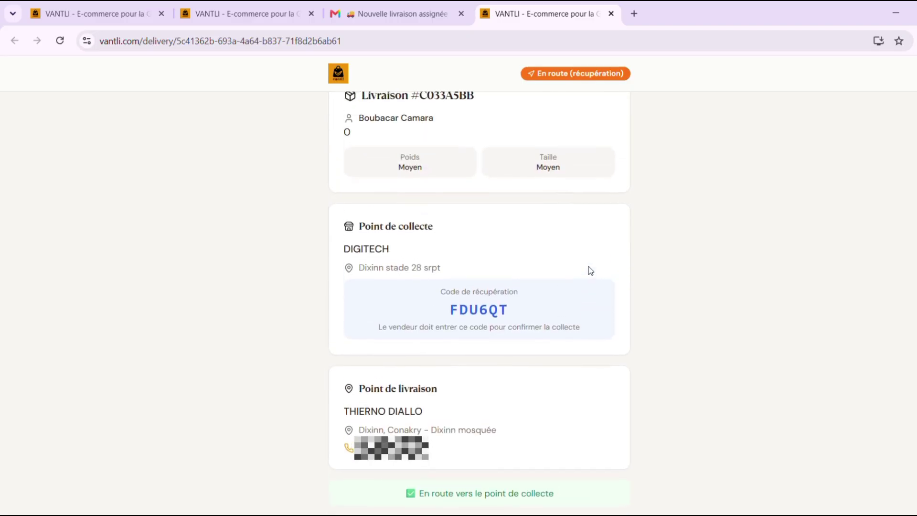
{"action": "left_click", "coordinate": [110, 14]}
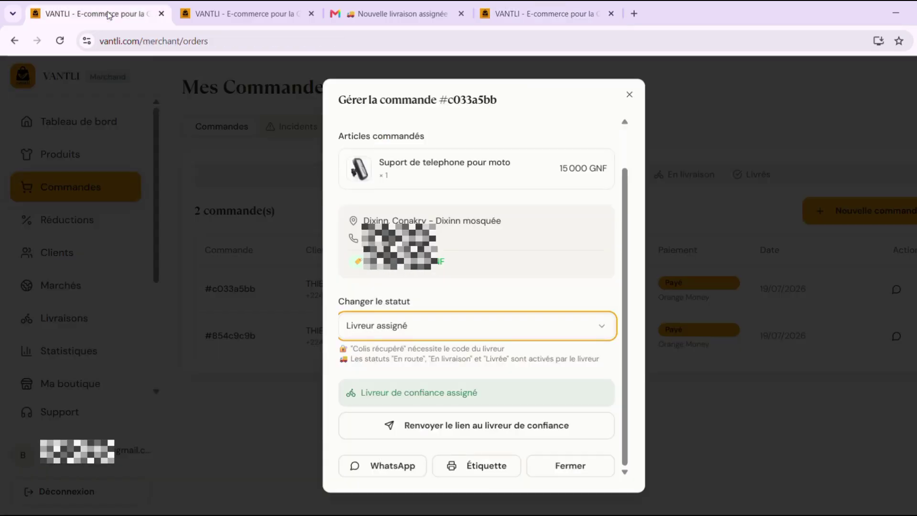
{"action": "left_click", "coordinate": [595, 325]}
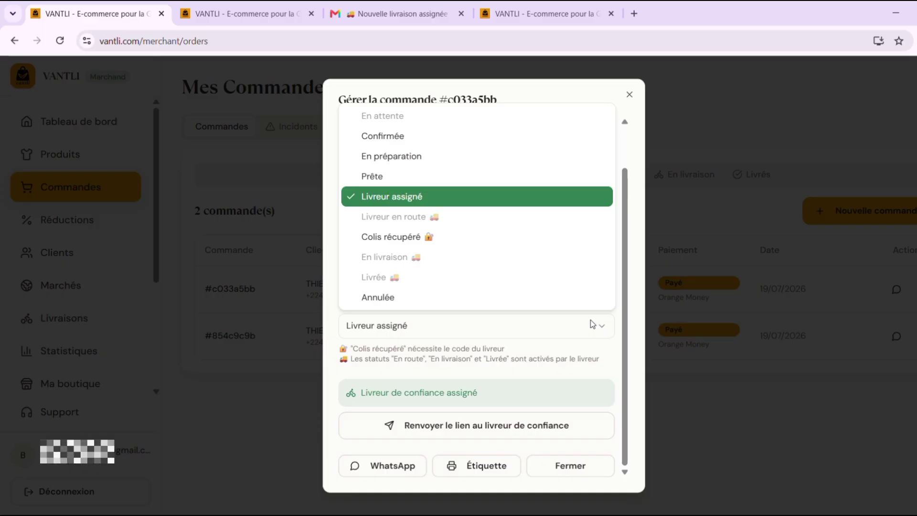
{"action": "left_click", "coordinate": [395, 237]}
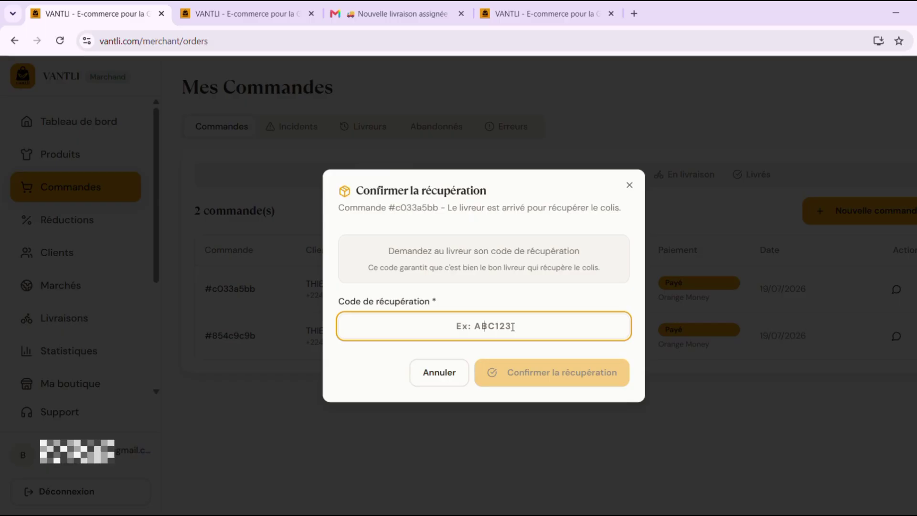
{"action": "key", "text": "ctrl+v"}
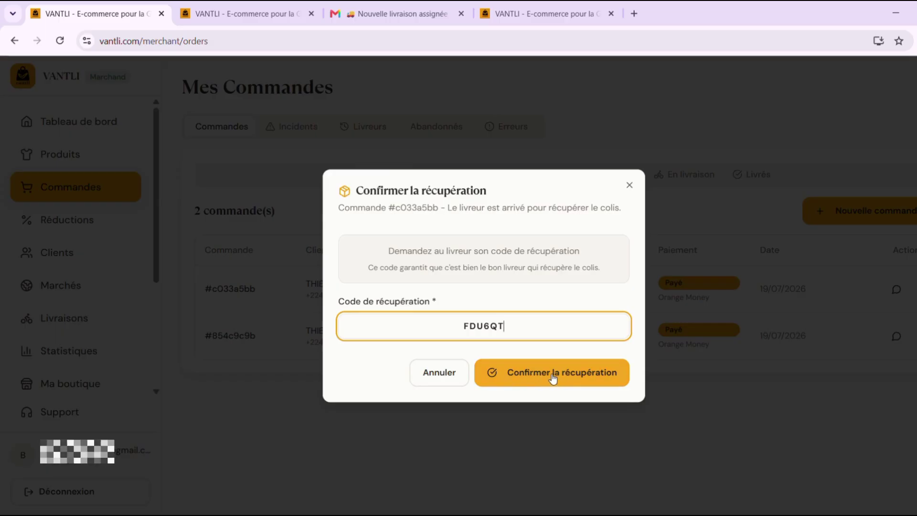
{"action": "left_click", "coordinate": [553, 376]}
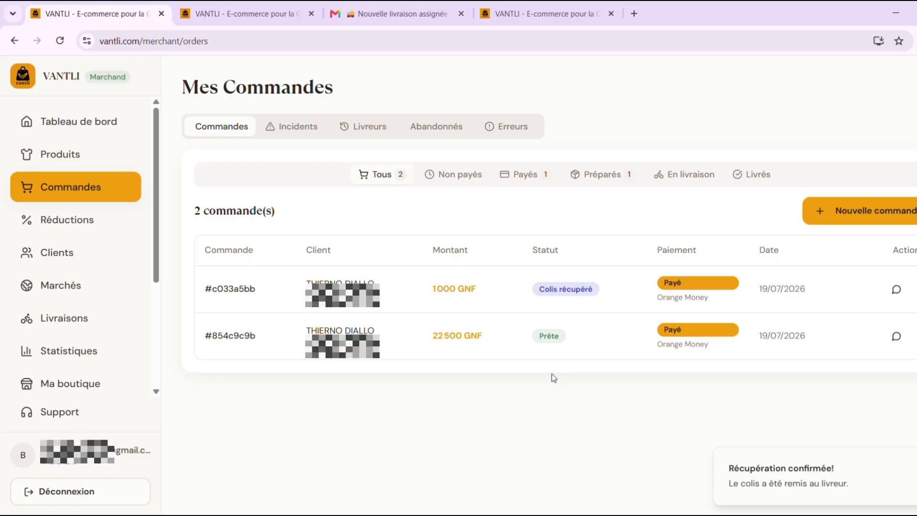
- Start delivery #C033A5BB, enter the client's code, attach the images (1) proof photo, and confirm
{"action": "key", "text": "ctrl+4"}
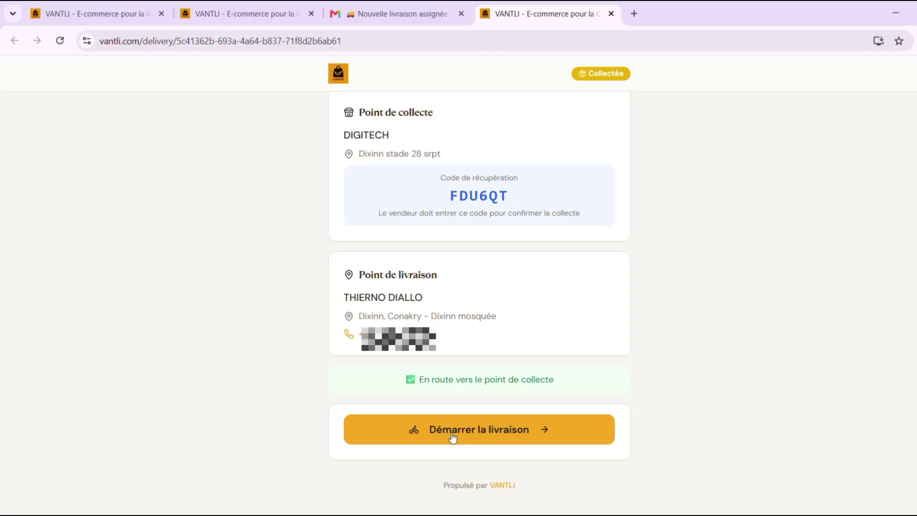
{"action": "left_click", "coordinate": [476, 433]}
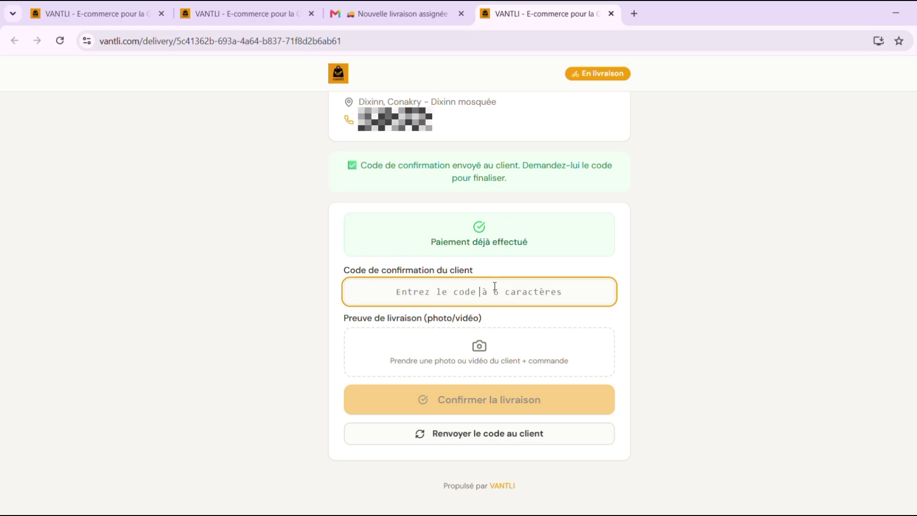
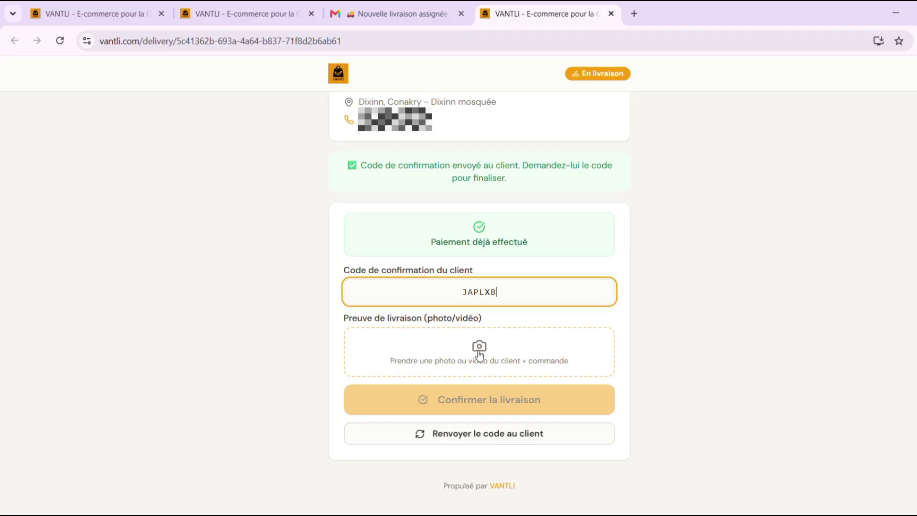
{"action": "left_click", "coordinate": [479, 353]}
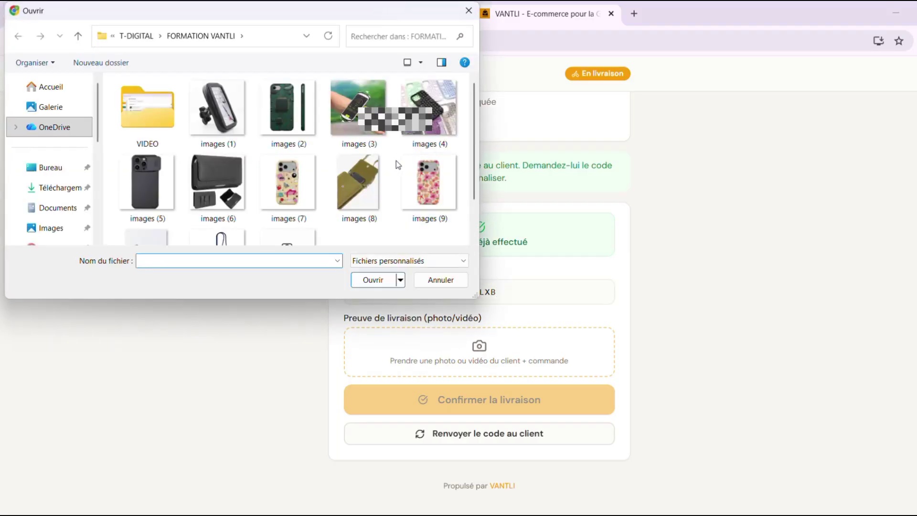
{"action": "left_click", "coordinate": [212, 105]}
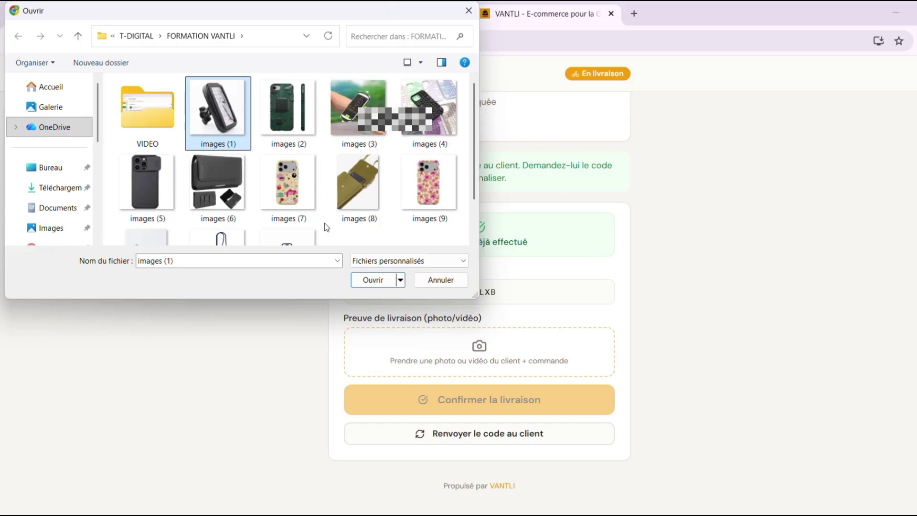
{"action": "left_click", "coordinate": [375, 281]}
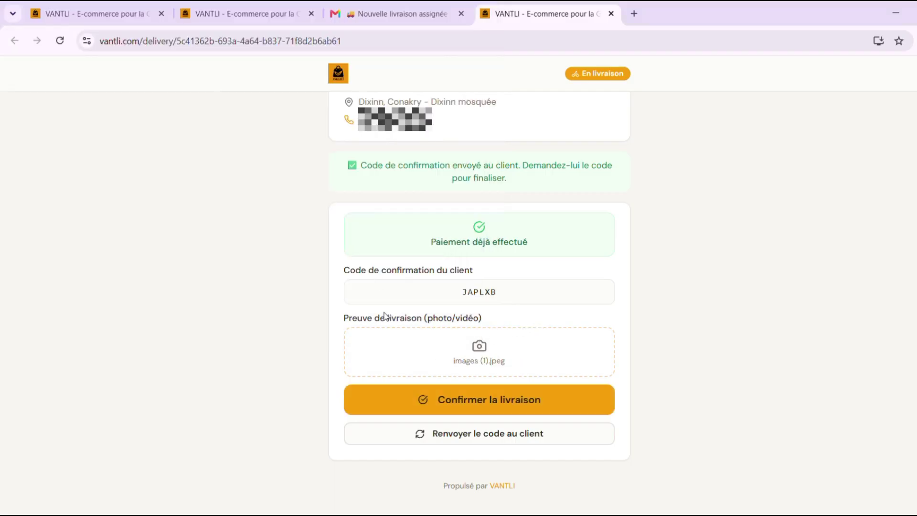
{"action": "left_click", "coordinate": [490, 401]}
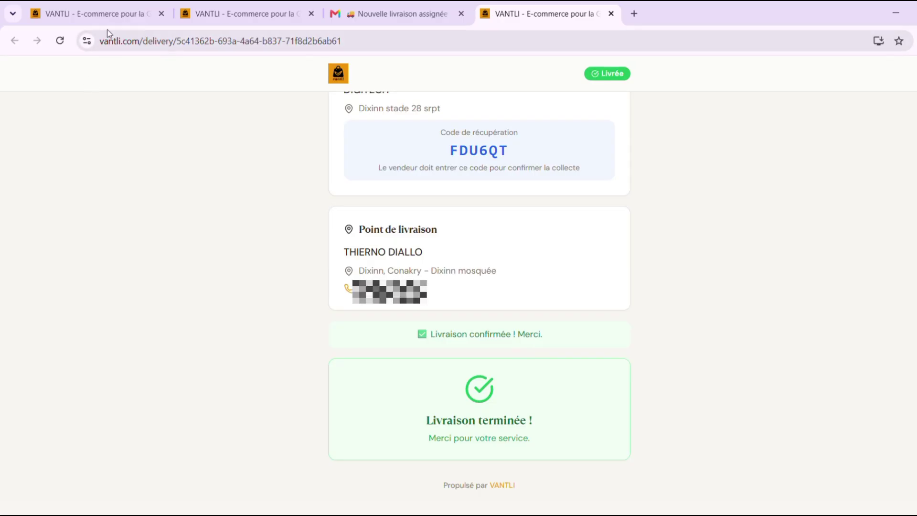
- Refresh Mes Commandes so #c033a5bb shows Livrée, then scroll down the dashboard sidebar
{"action": "left_click", "coordinate": [96, 15]}
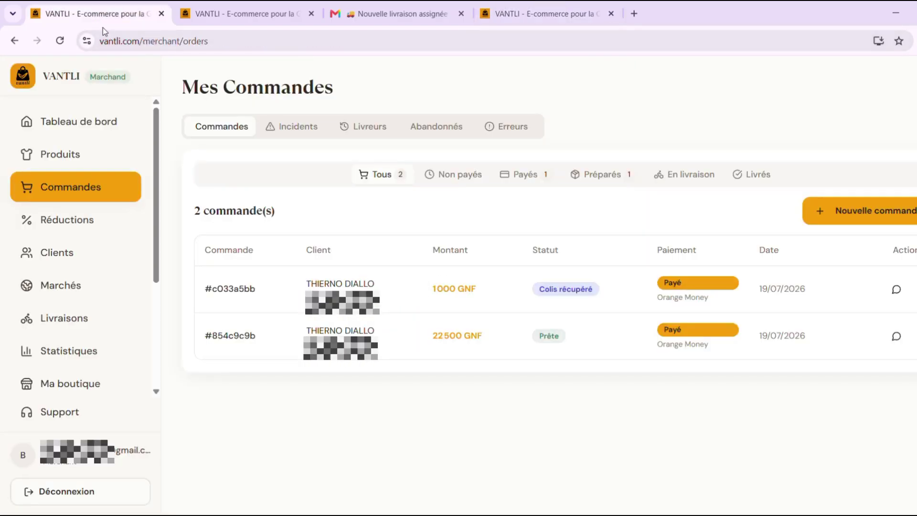
{"action": "left_click", "coordinate": [65, 44]}
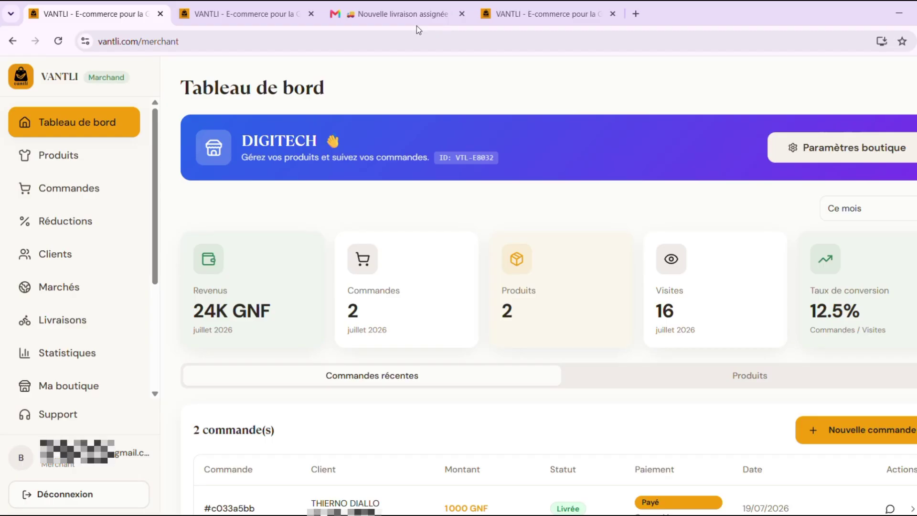
{"action": "scroll", "coordinate": [113, 308], "scroll_direction": "down", "scroll_amount": 1}
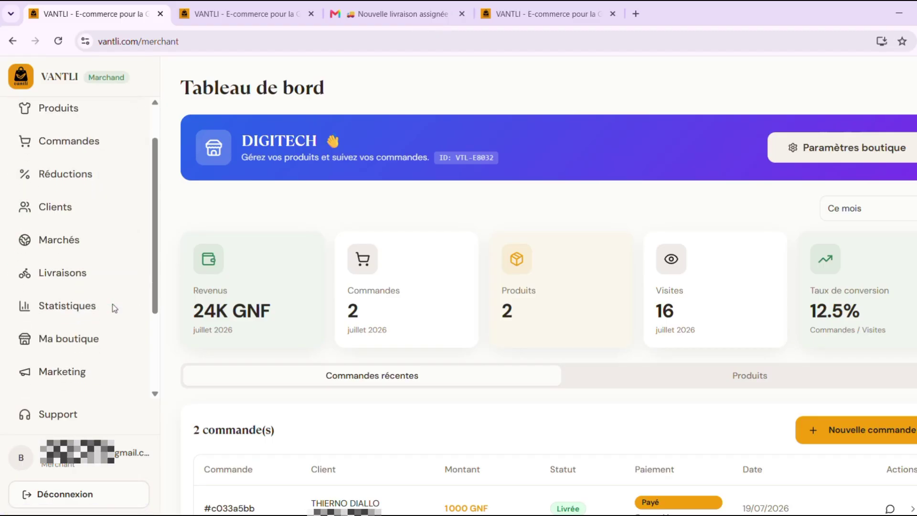
{"action": "scroll", "coordinate": [113, 304], "scroll_direction": "down", "scroll_amount": 1}
{"action": "scroll", "coordinate": [113, 305], "scroll_direction": "down", "scroll_amount": 1}
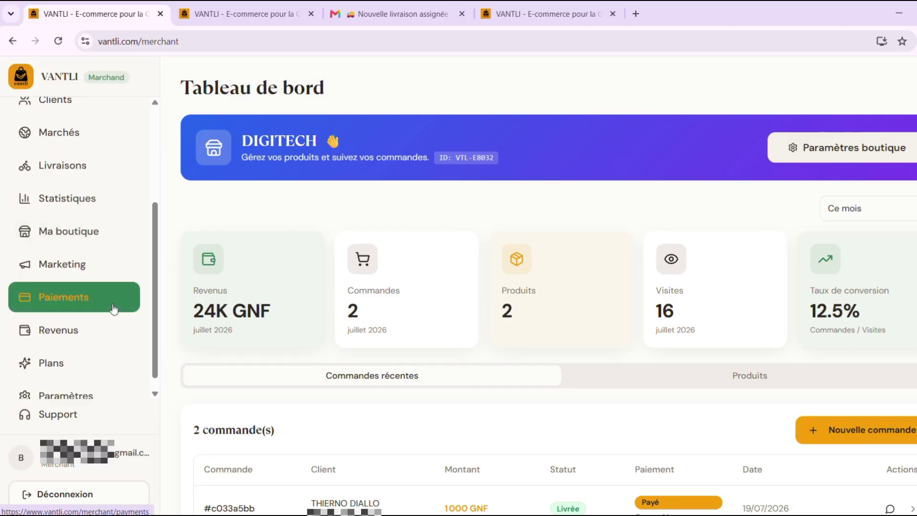
{"action": "scroll", "coordinate": [113, 308], "scroll_direction": "down", "scroll_amount": 1}
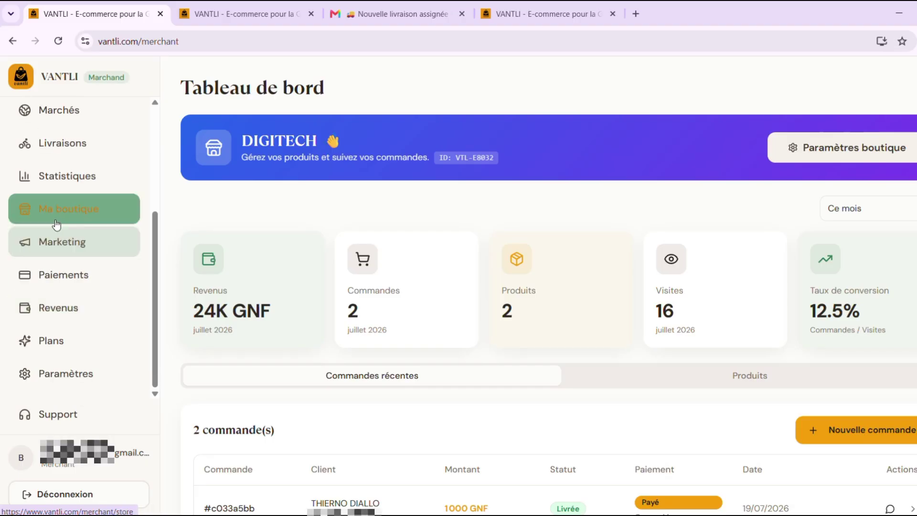
{"action": "left_click", "coordinate": [75, 312]}
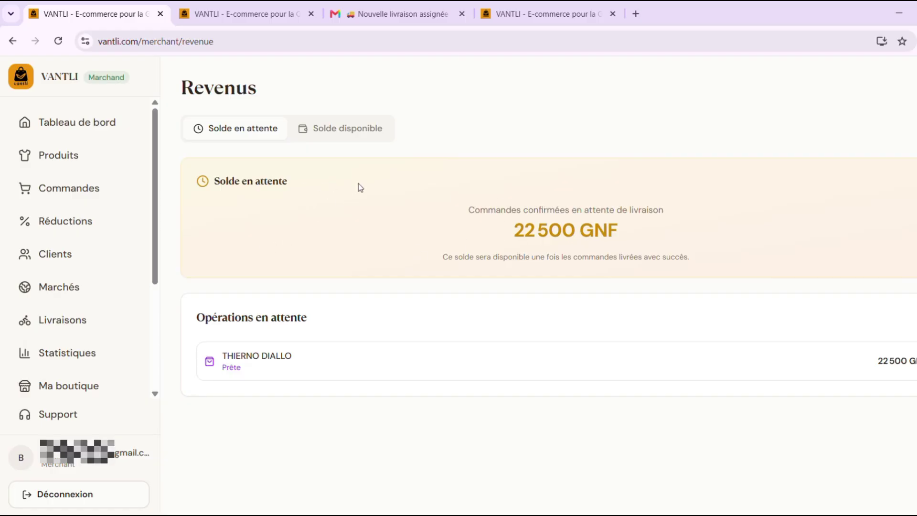
{"action": "left_click", "coordinate": [331, 136]}
{"action": "scroll", "coordinate": [403, 309], "scroll_direction": "down", "scroll_amount": 2}
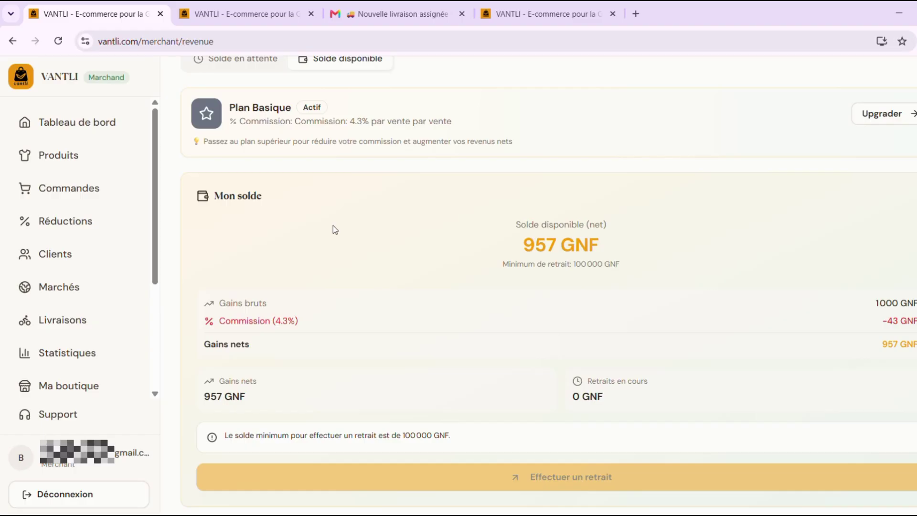
{"action": "scroll", "coordinate": [438, 284], "scroll_direction": "down", "scroll_amount": 1}
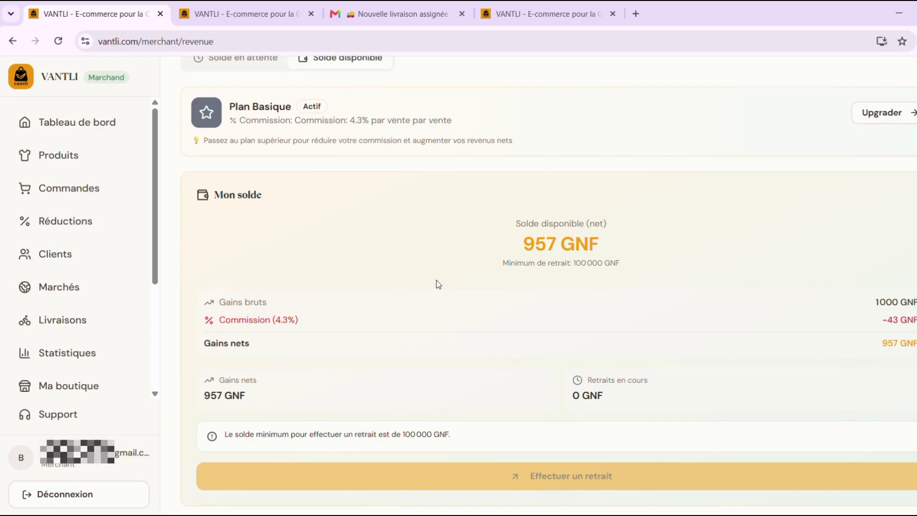
{"action": "scroll", "coordinate": [439, 284], "scroll_direction": "down", "scroll_amount": 2}
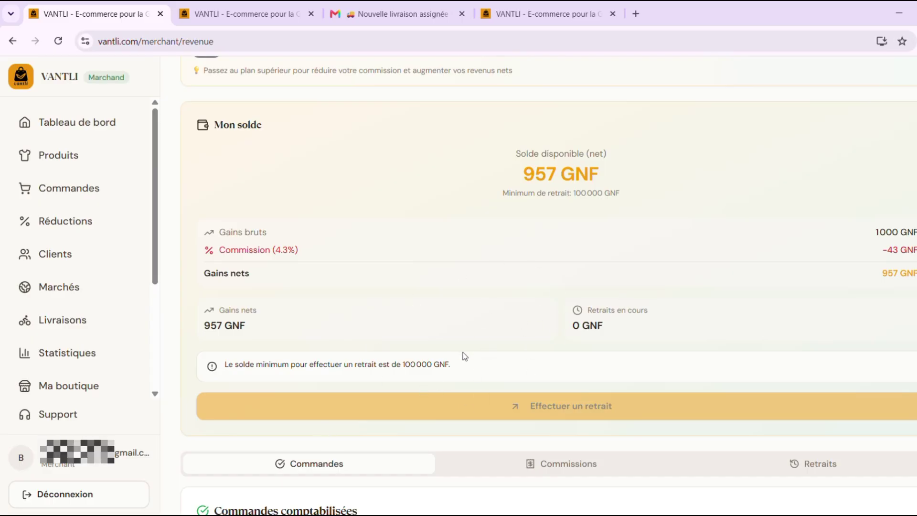
{"action": "scroll", "coordinate": [462, 352], "scroll_direction": "up", "scroll_amount": 3}
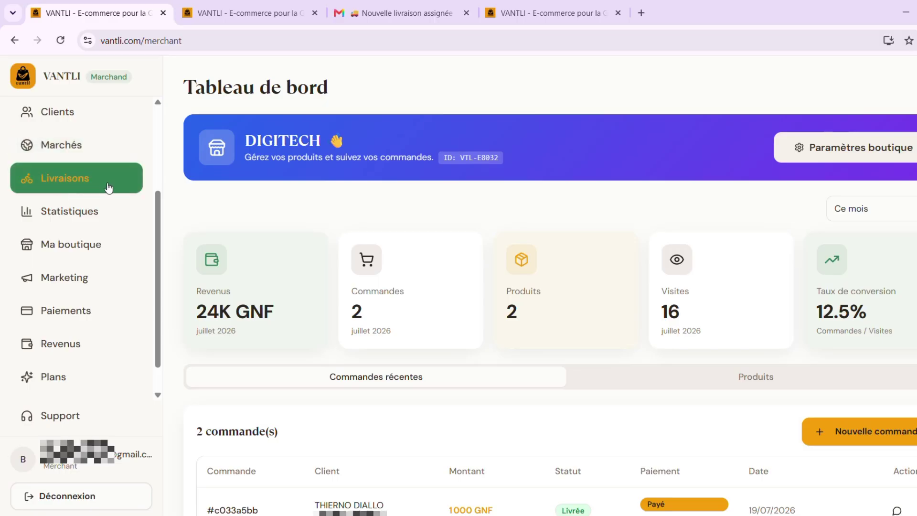
- Open Marketing, check the Meta Pixel offer, and return to the Publicité Facebook section
{"action": "scroll", "coordinate": [92, 201], "scroll_direction": "up", "scroll_amount": 1}
{"action": "scroll", "coordinate": [92, 203], "scroll_direction": "down", "scroll_amount": 1}
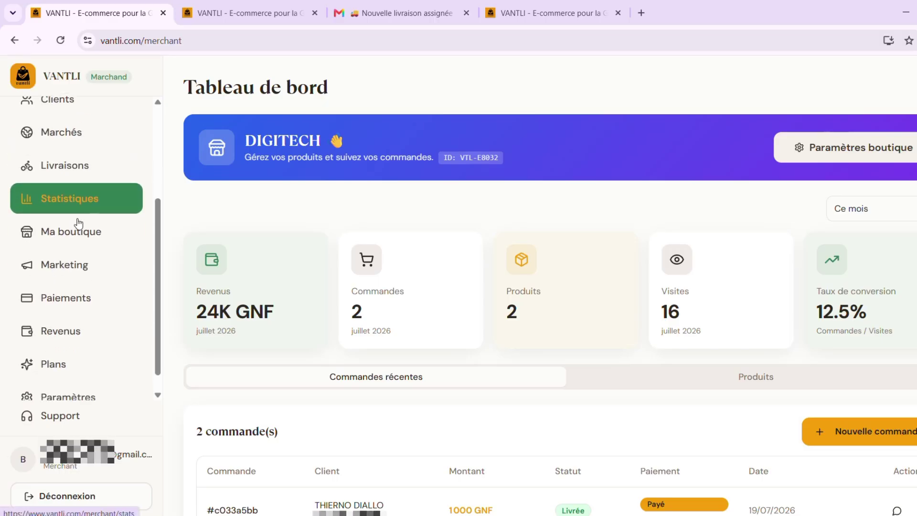
{"action": "left_click", "coordinate": [77, 266]}
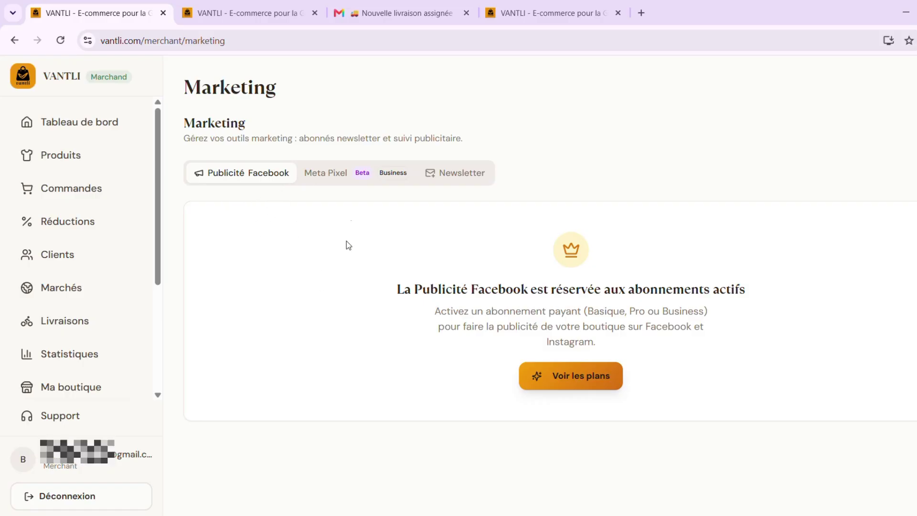
{"action": "left_click", "coordinate": [318, 177]}
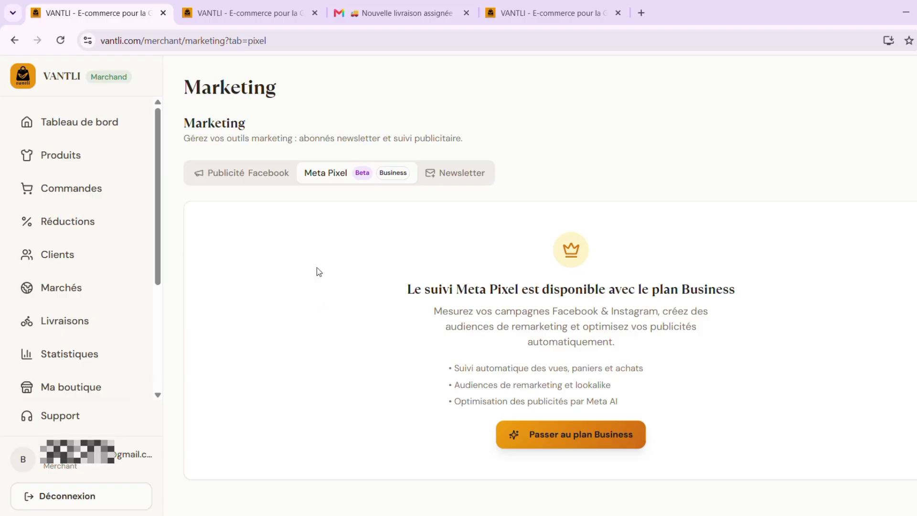
{"action": "key", "text": "alt+Left"}
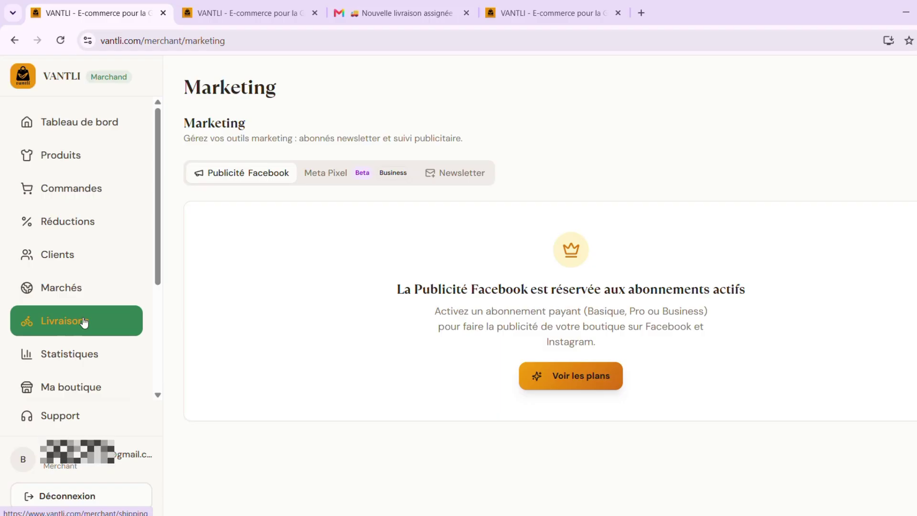
{"action": "scroll", "coordinate": [84, 323], "scroll_direction": "down", "scroll_amount": 4}
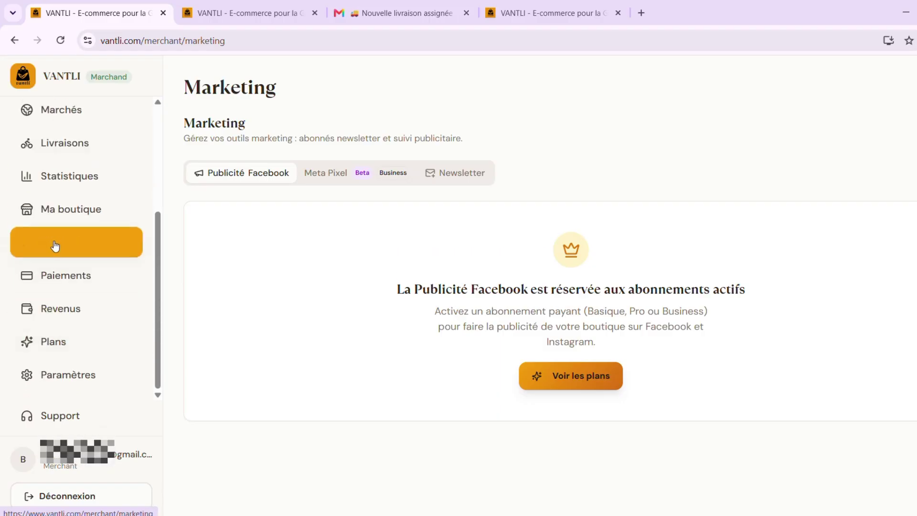
- From Plans, choose the monthly Pro plan totalling 100 000 GNF
{"action": "left_click", "coordinate": [61, 348]}
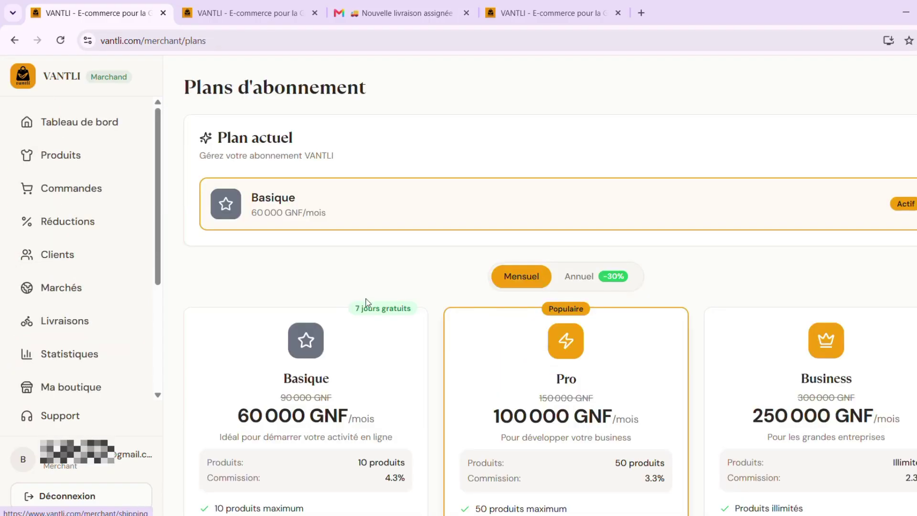
{"action": "scroll", "coordinate": [417, 354], "scroll_direction": "down", "scroll_amount": 1}
{"action": "scroll", "coordinate": [417, 354], "scroll_direction": "down", "scroll_amount": 4}
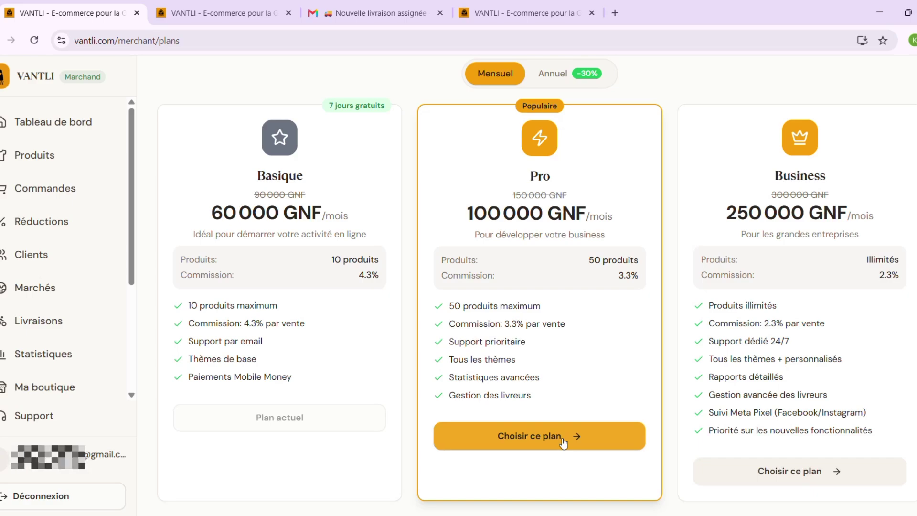
{"action": "left_click", "coordinate": [563, 439]}
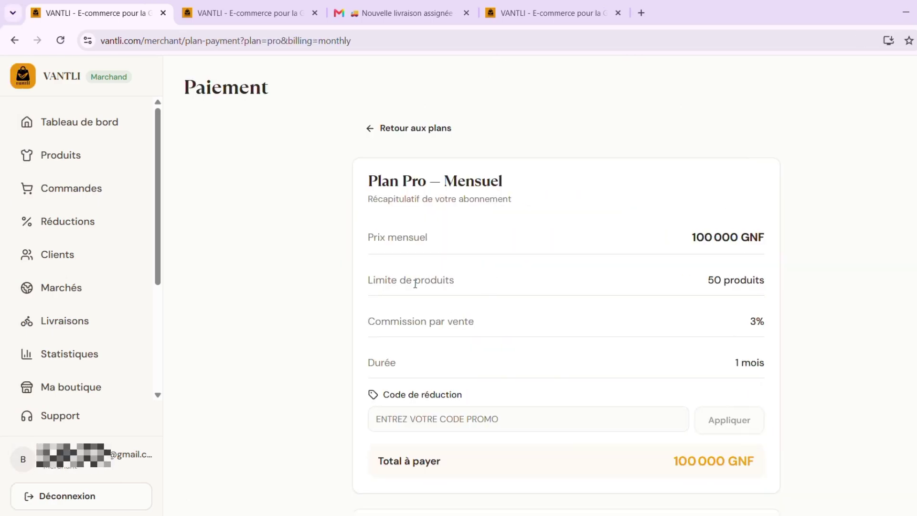
- Pay the 100 000 GNF Pro plan via Orange Money with the phone number, then close the confirmation
{"action": "scroll", "coordinate": [557, 256], "scroll_direction": "down", "scroll_amount": 3}
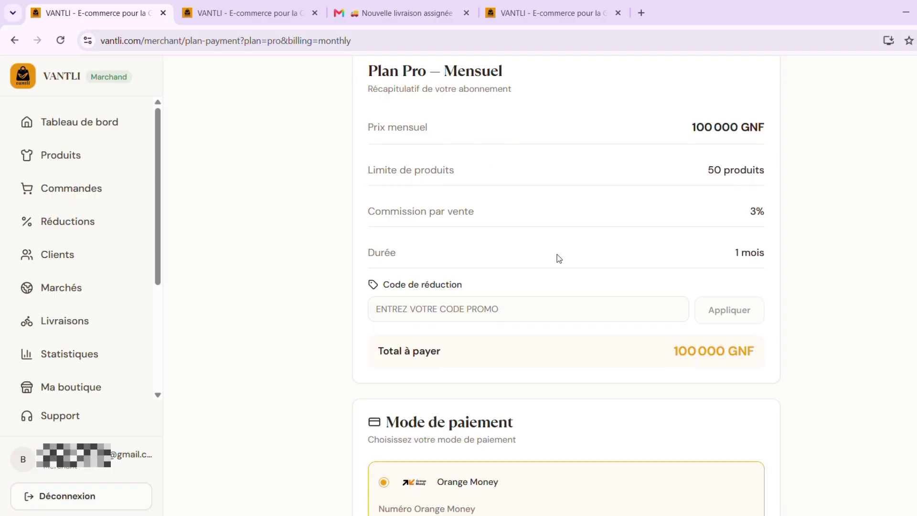
{"action": "scroll", "coordinate": [557, 254], "scroll_direction": "down", "scroll_amount": 6}
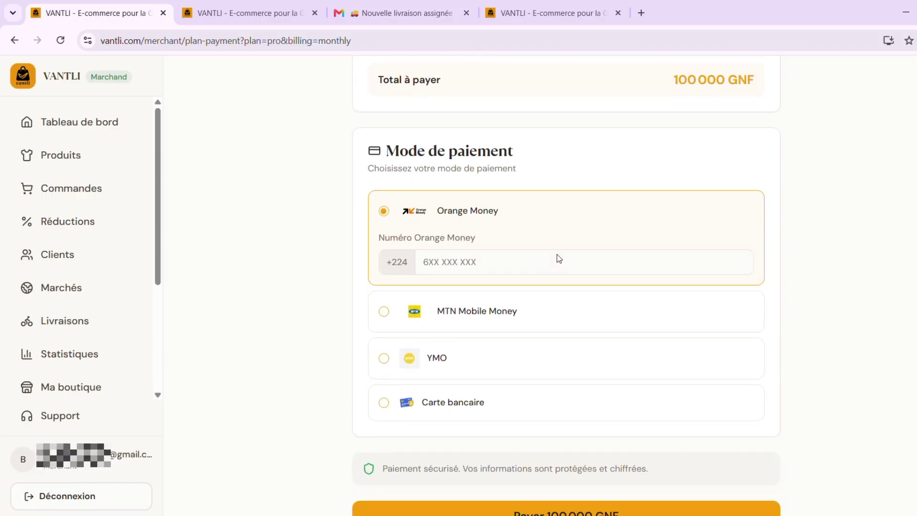
{"action": "left_click", "coordinate": [511, 213]}
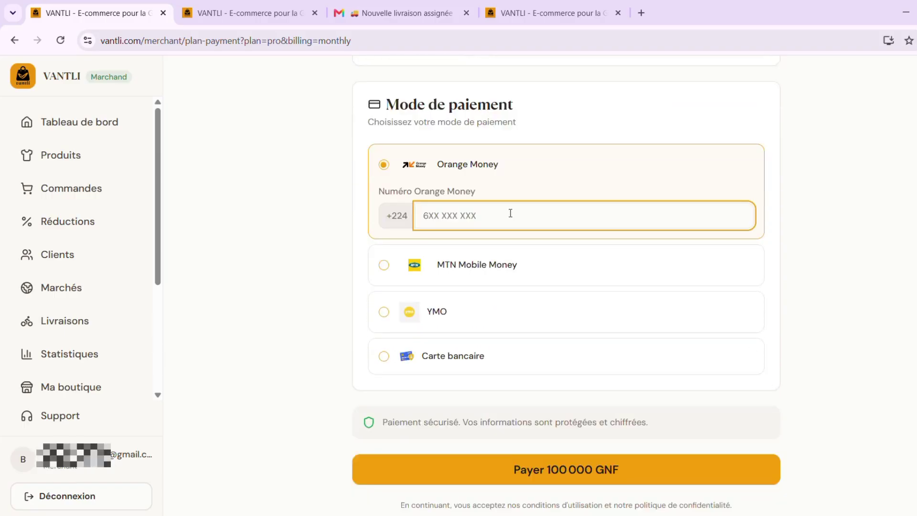
{"action": "type", "text": "622000000"}
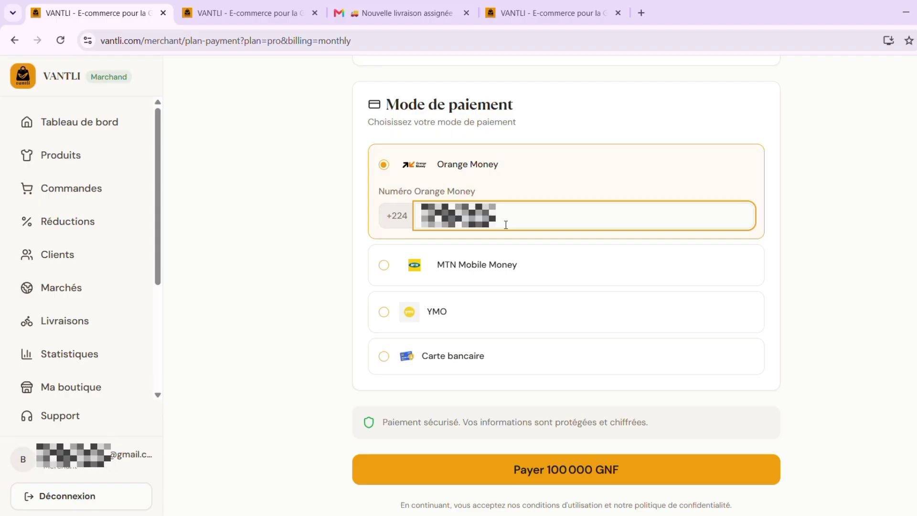
{"action": "left_click", "coordinate": [561, 470]}
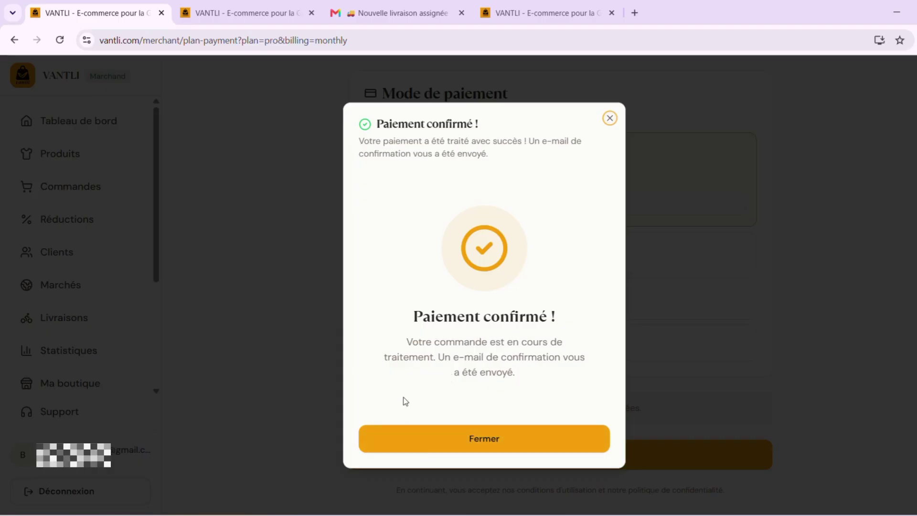
{"action": "left_click", "coordinate": [499, 437]}
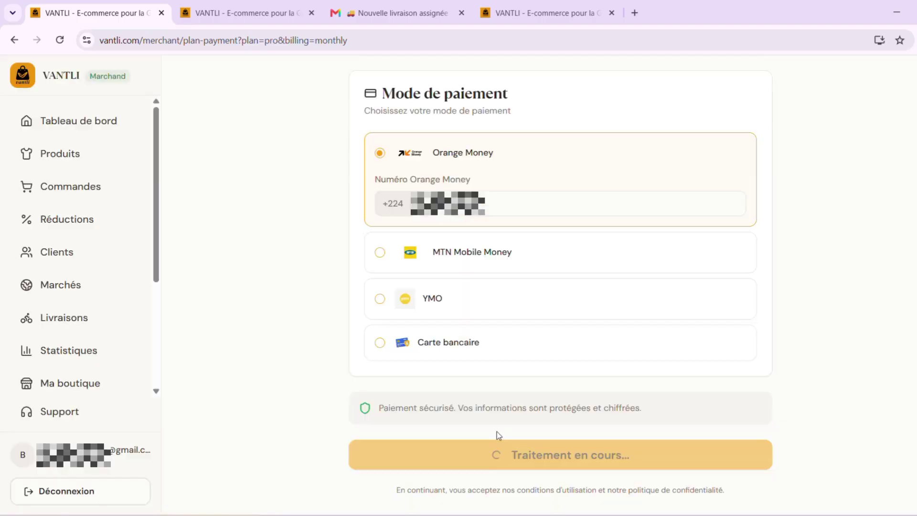
- Start a new Facebook ad campaign from the Marketing section
{"action": "scroll", "coordinate": [72, 340], "scroll_direction": "down", "scroll_amount": 3}
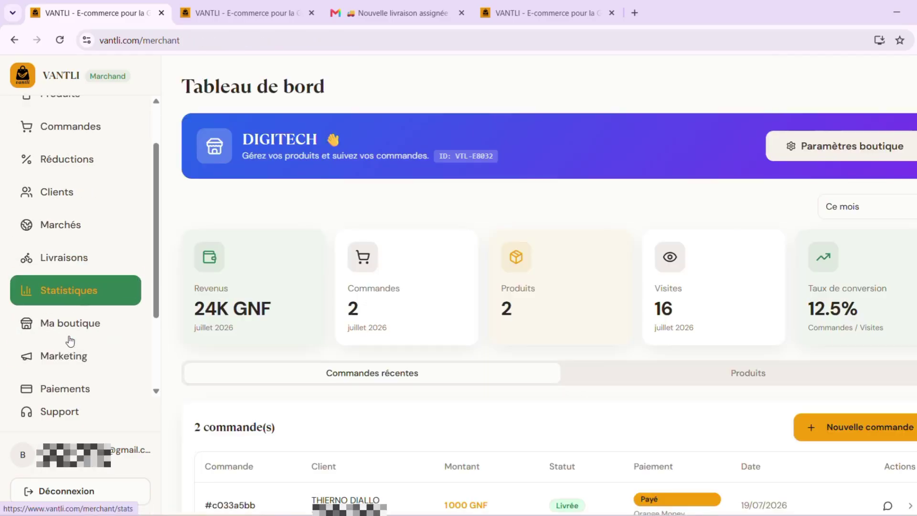
{"action": "left_click", "coordinate": [72, 341]}
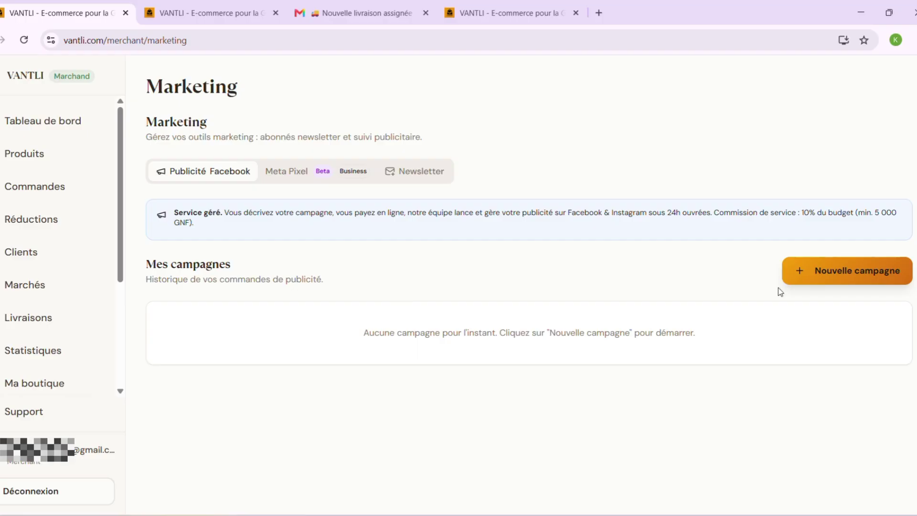
{"action": "left_click", "coordinate": [846, 276]}
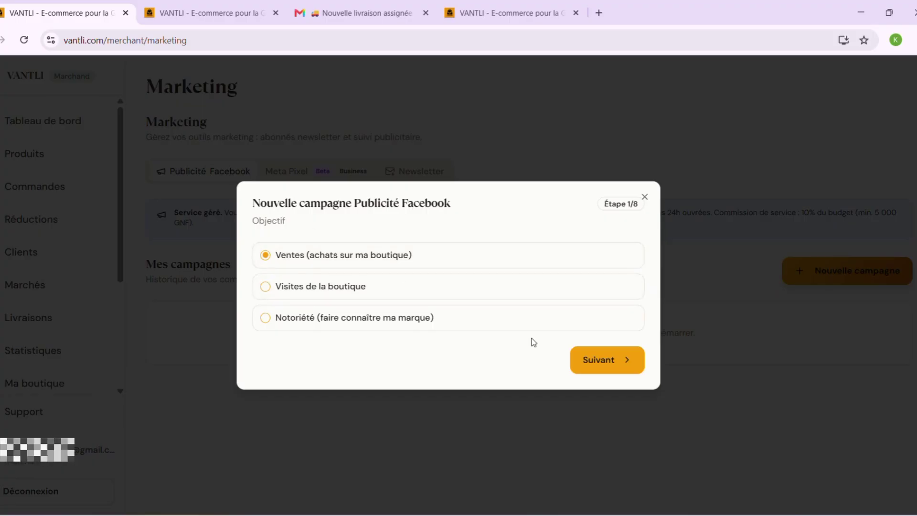
- Keep the Ventes objective and choose Pochette pour telephone as the promoted product
{"action": "left_click", "coordinate": [600, 362]}
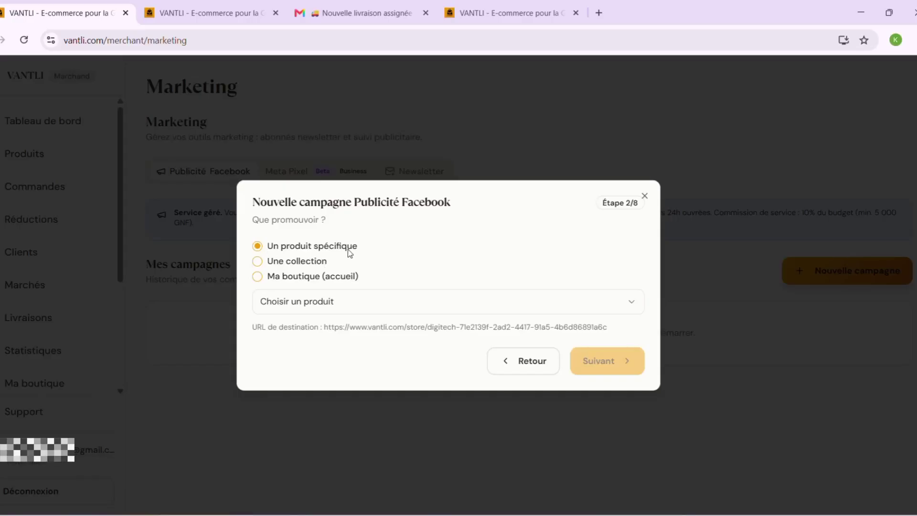
{"action": "left_click", "coordinate": [611, 308]}
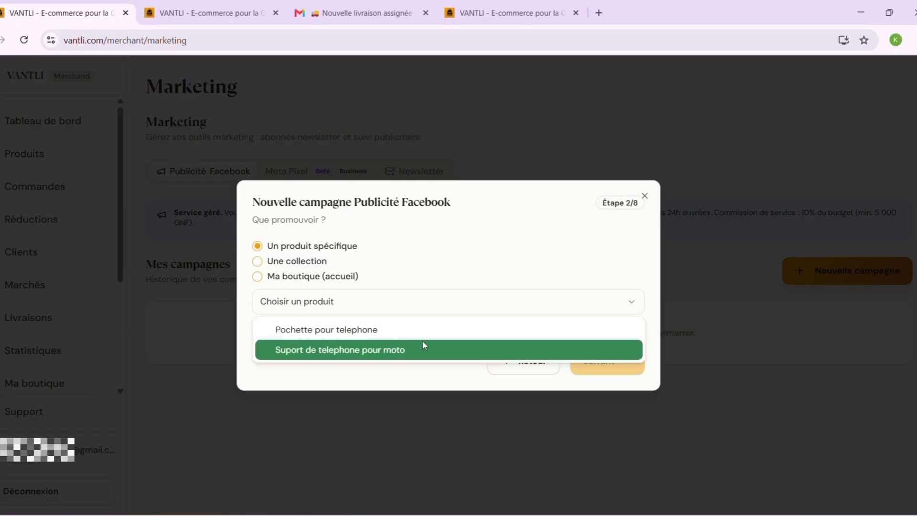
{"action": "left_click", "coordinate": [344, 330]}
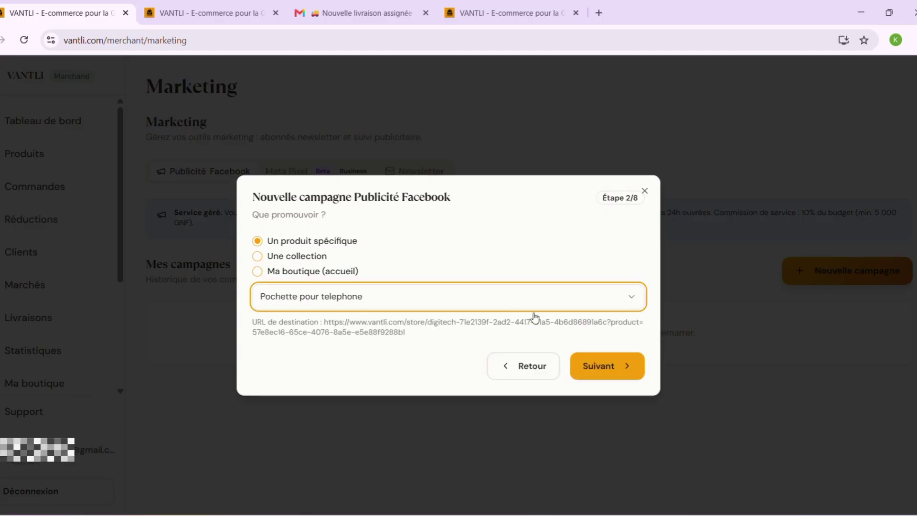
{"action": "left_click", "coordinate": [597, 369]}
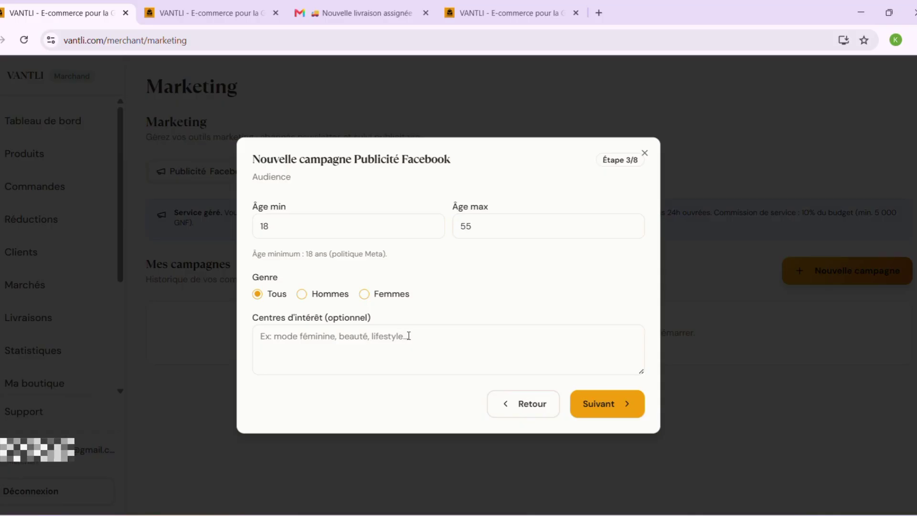
- Keep Conakry as the campaign's geographic zone
{"action": "left_click", "coordinate": [614, 407]}
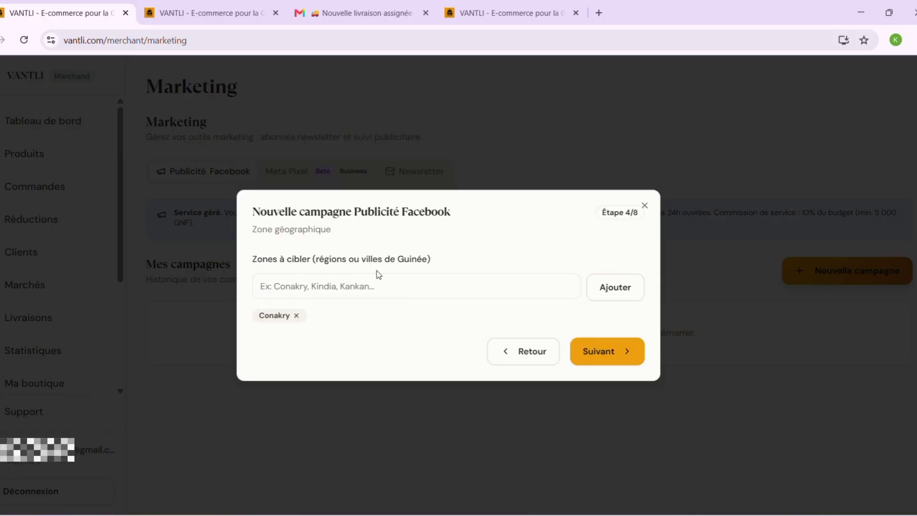
{"action": "left_click", "coordinate": [353, 273]}
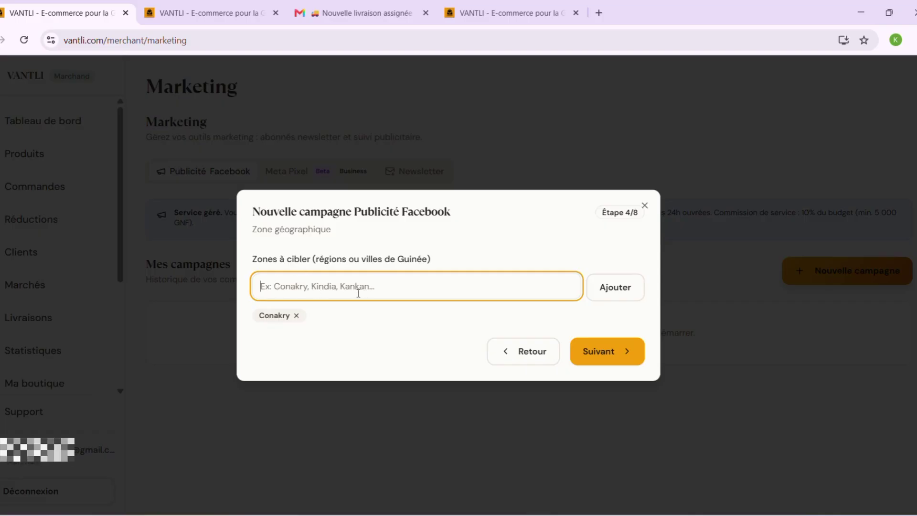
{"action": "left_click", "coordinate": [615, 351]}
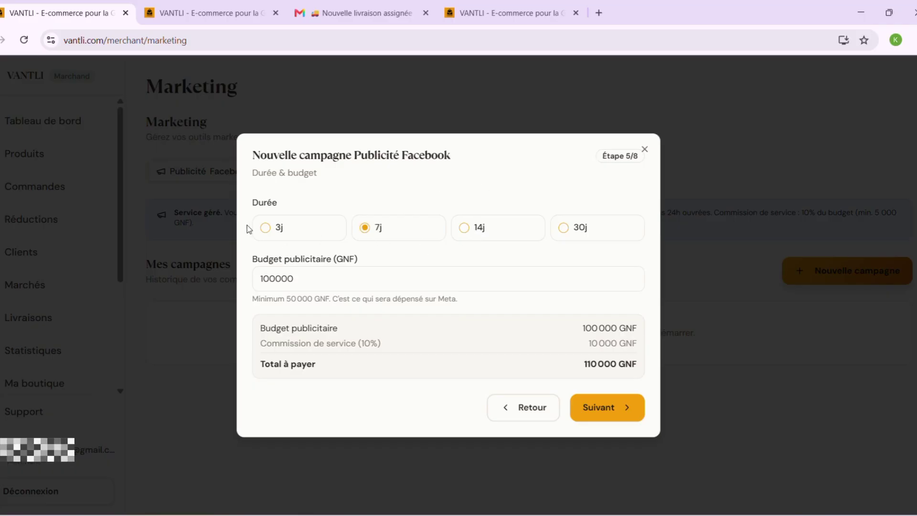
- Keep the duration at 7 days and set the advertising budget to 50000 GNF
{"action": "left_click", "coordinate": [266, 229]}
{"action": "left_click", "coordinate": [365, 229]}
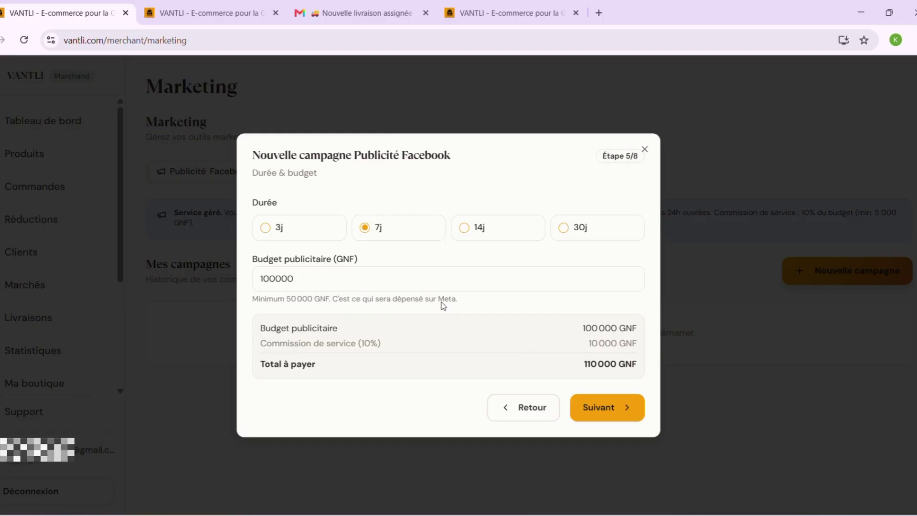
{"action": "left_click", "coordinate": [401, 282]}
{"action": "key", "text": "ctrl+a"}
{"action": "type", "text": "50000"}
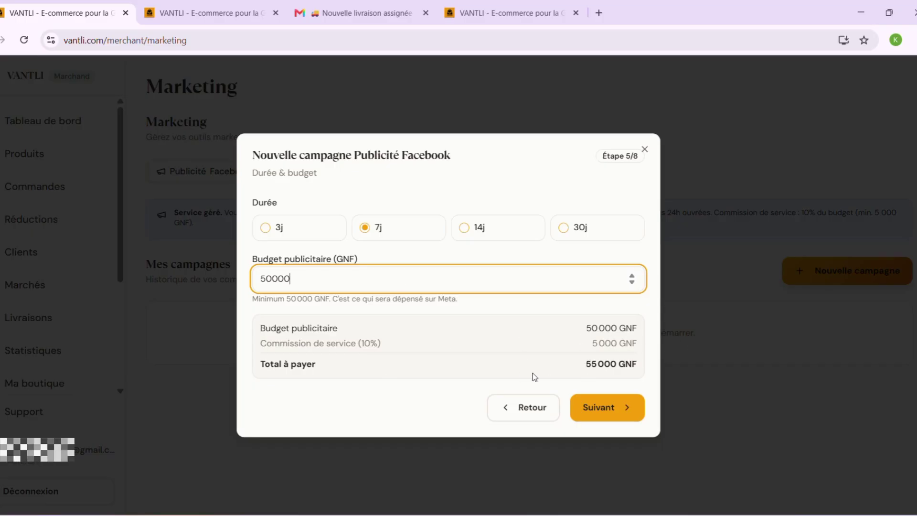
- Upload the images (6) picture as the campaign visual
{"action": "left_click", "coordinate": [597, 414]}
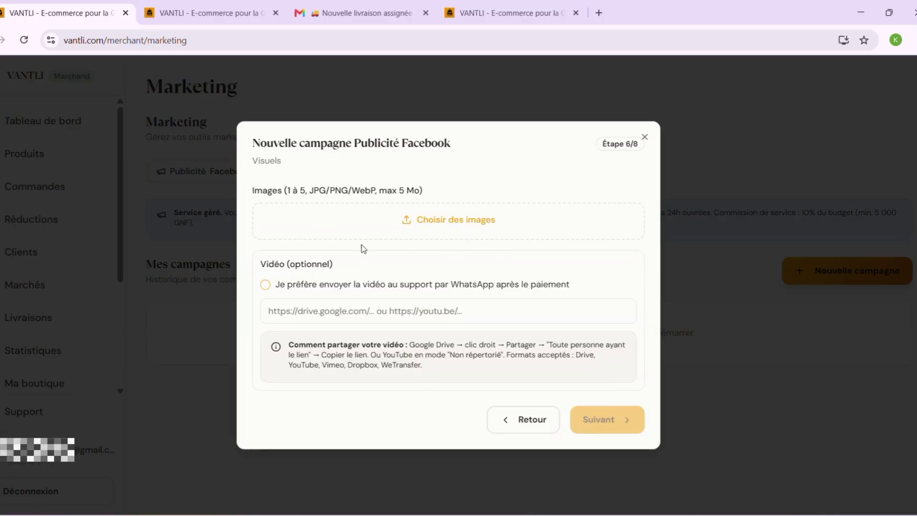
{"action": "left_click", "coordinate": [440, 221]}
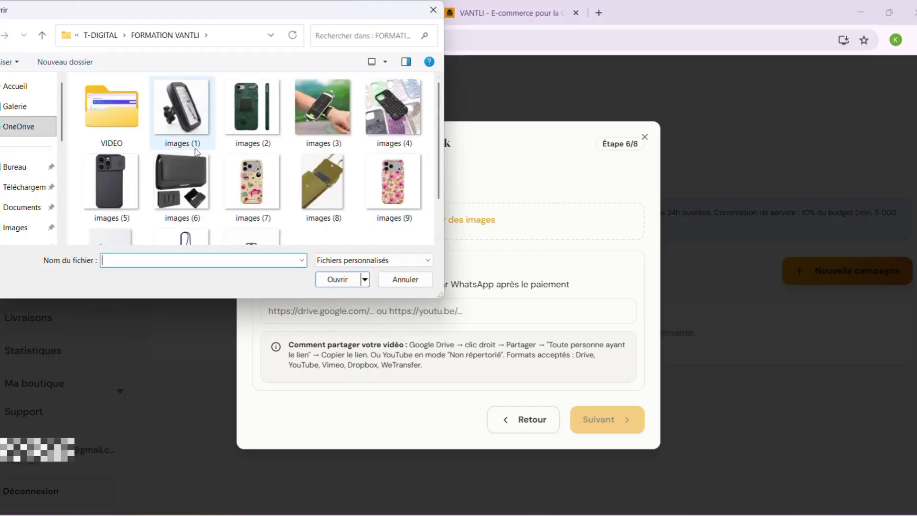
{"action": "left_click", "coordinate": [186, 185]}
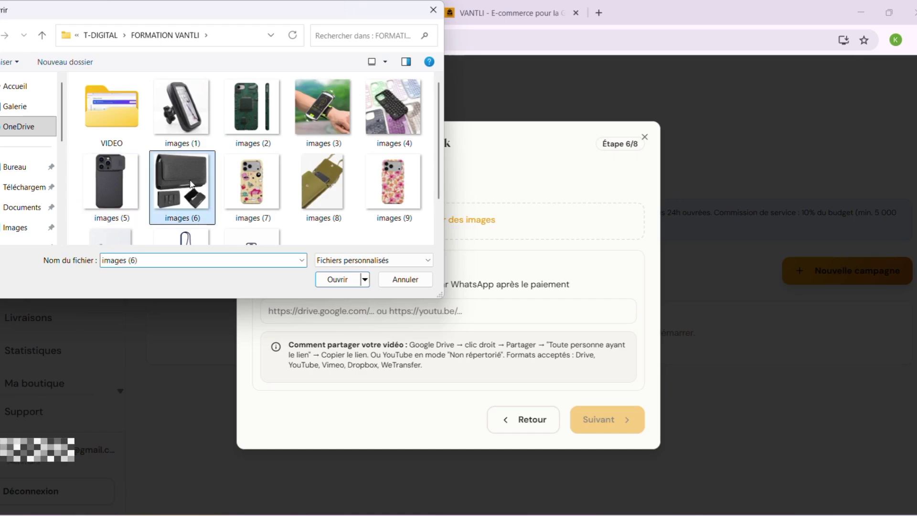
{"action": "left_click", "coordinate": [337, 279]}
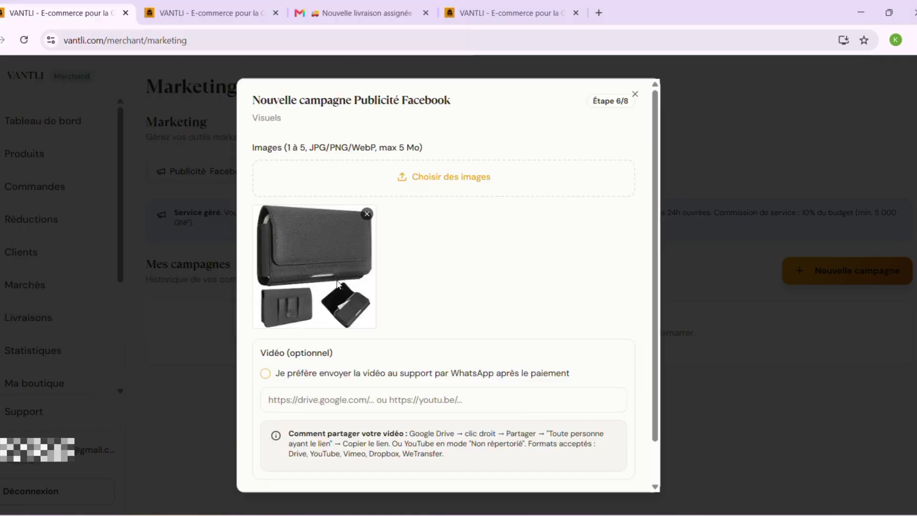
- Choose to send the campaign video via WhatsApp
{"action": "scroll", "coordinate": [391, 265], "scroll_direction": "down", "scroll_amount": 1}
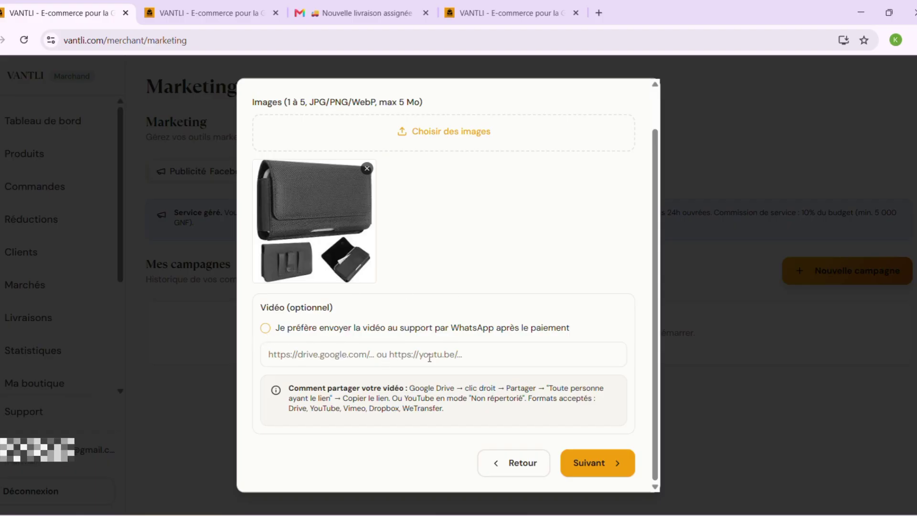
{"action": "left_click", "coordinate": [411, 362]}
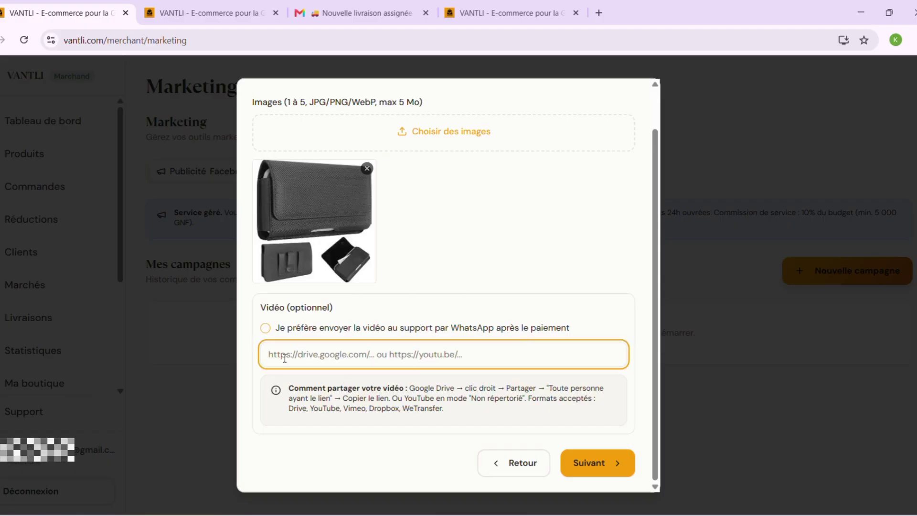
{"action": "left_click", "coordinate": [265, 328]}
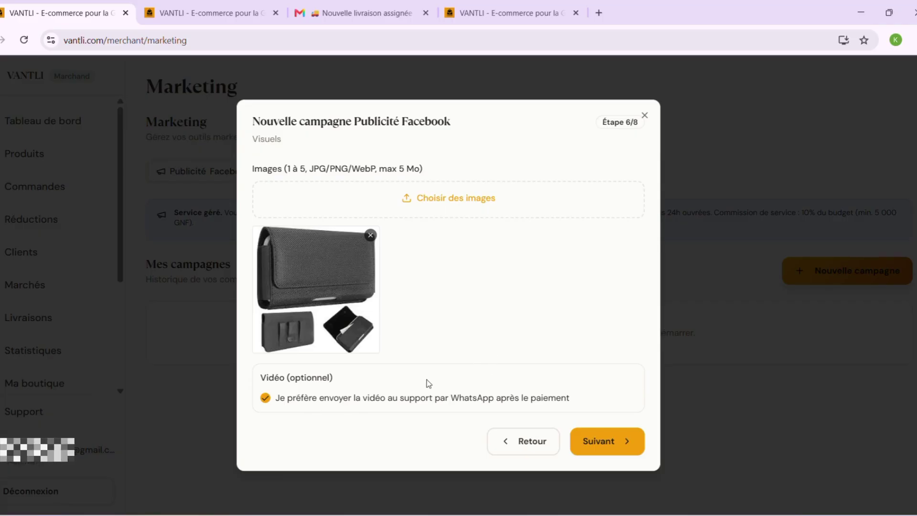
{"action": "left_click", "coordinate": [608, 444]}
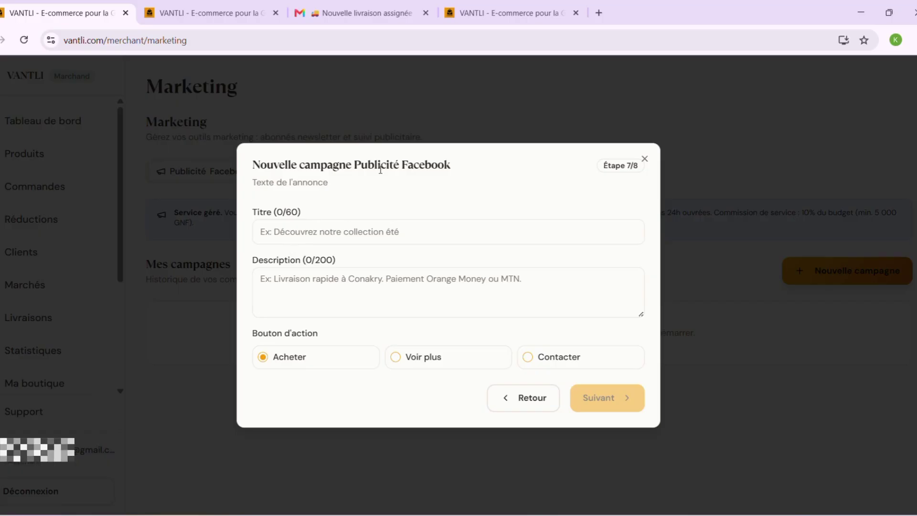
- Title the ad 'pochette telephone' with description 'Produit origunal de bonne qualité'
{"action": "left_click", "coordinate": [375, 230]}
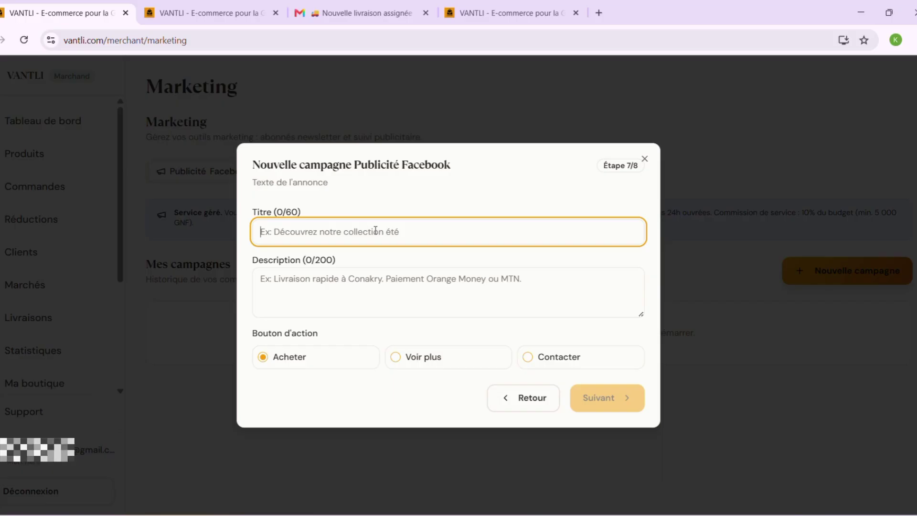
{"action": "type", "text": "pochette telephone"}
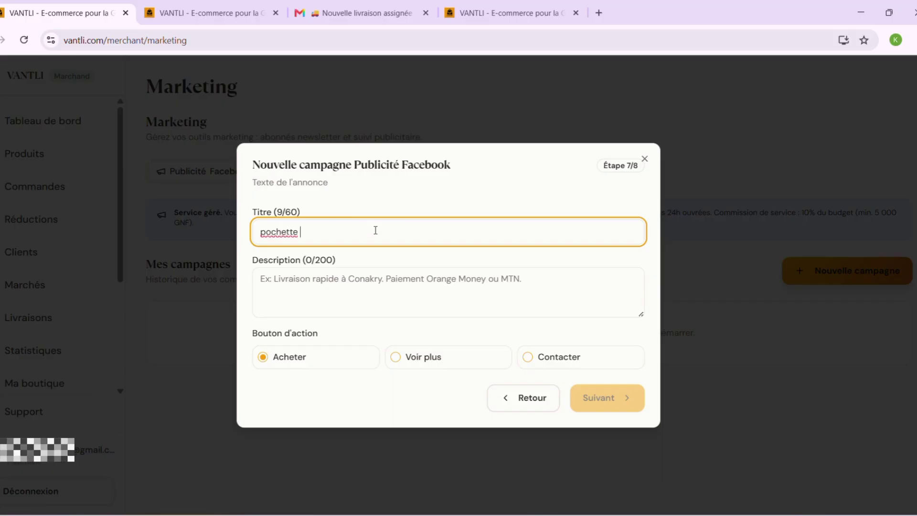
{"action": "key", "text": "Tab"}
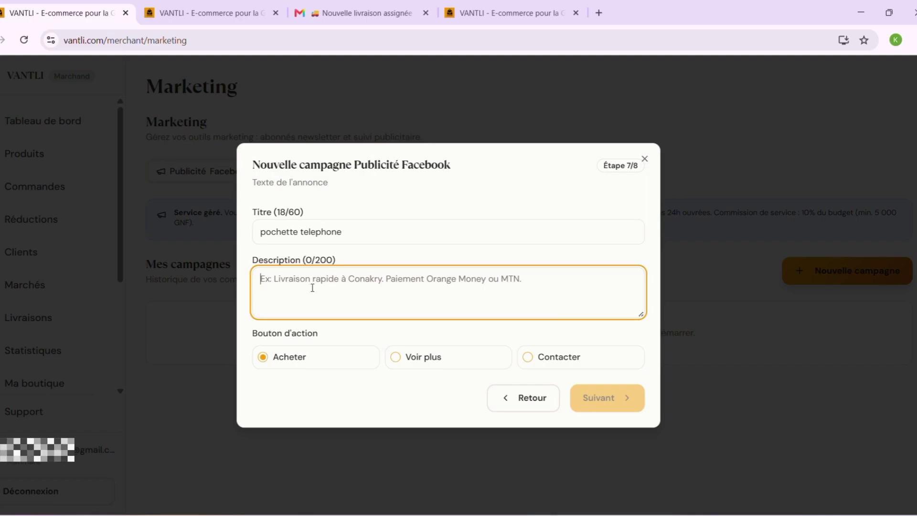
{"action": "type", "text": "Produit origunal de b"}
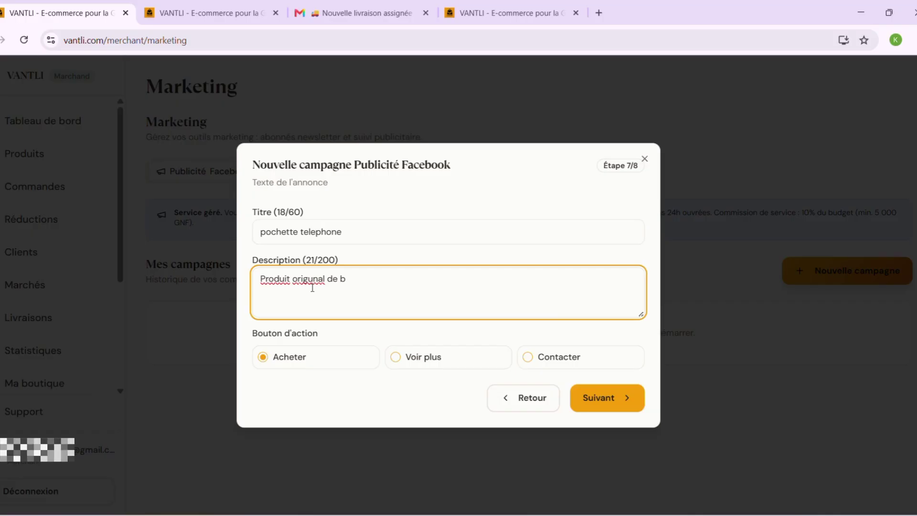
{"action": "type", "text": "onne qualité"}
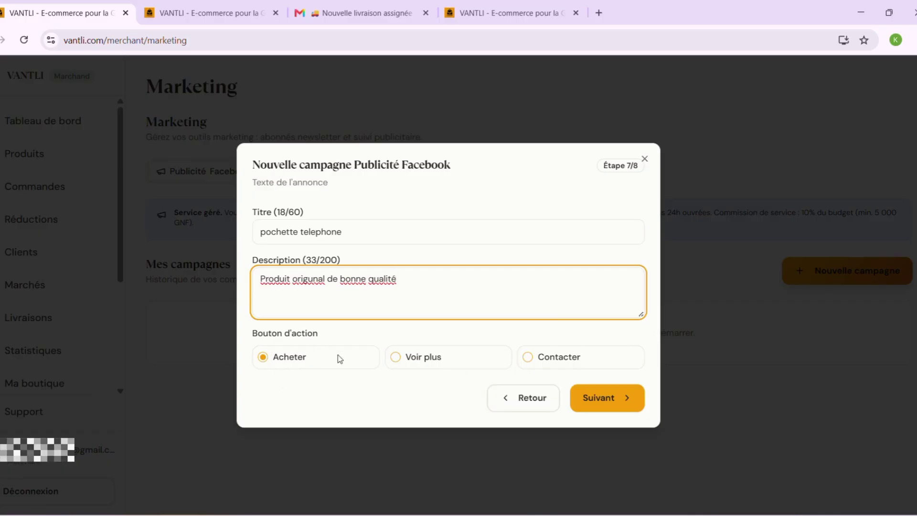
- Pay the 110 000 GNF campaign cost via Orange Money with the phone number
{"action": "left_click", "coordinate": [615, 401]}
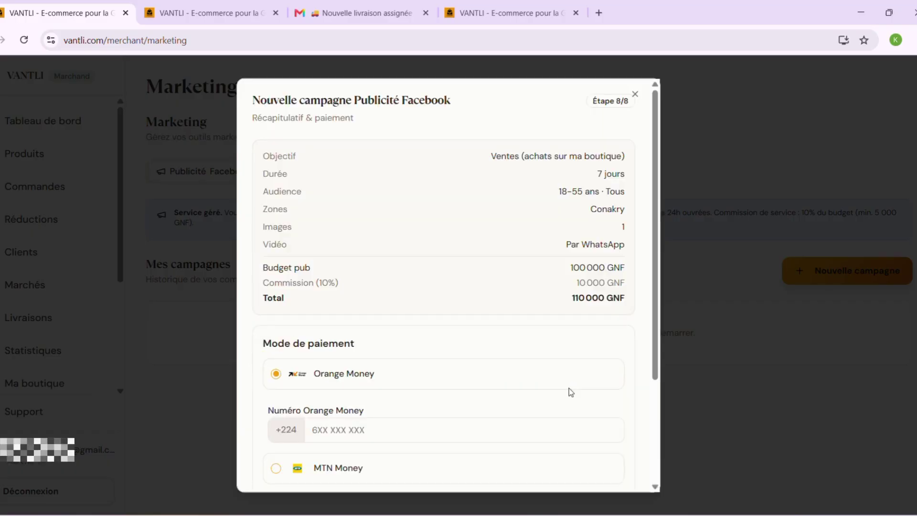
{"action": "scroll", "coordinate": [413, 354], "scroll_direction": "down", "scroll_amount": 3}
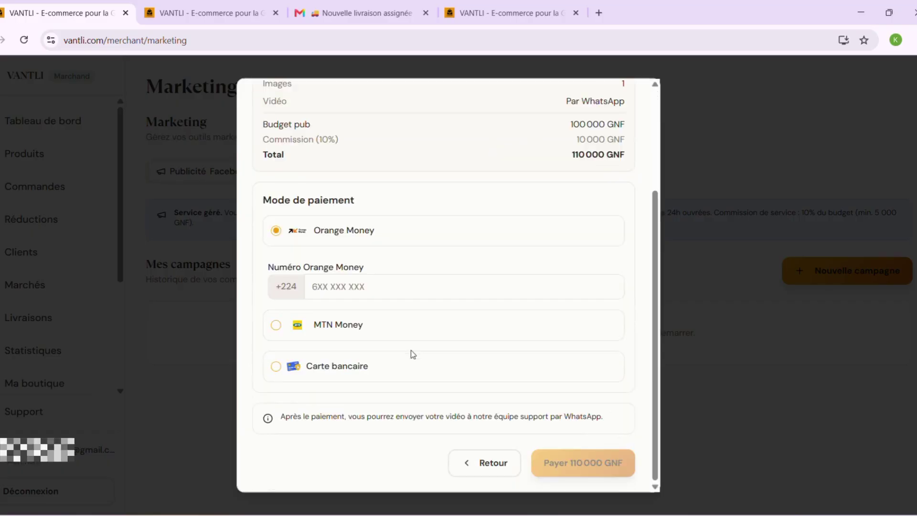
{"action": "scroll", "coordinate": [413, 355], "scroll_direction": "up", "scroll_amount": 3}
{"action": "scroll", "coordinate": [413, 354], "scroll_direction": "down", "scroll_amount": 3}
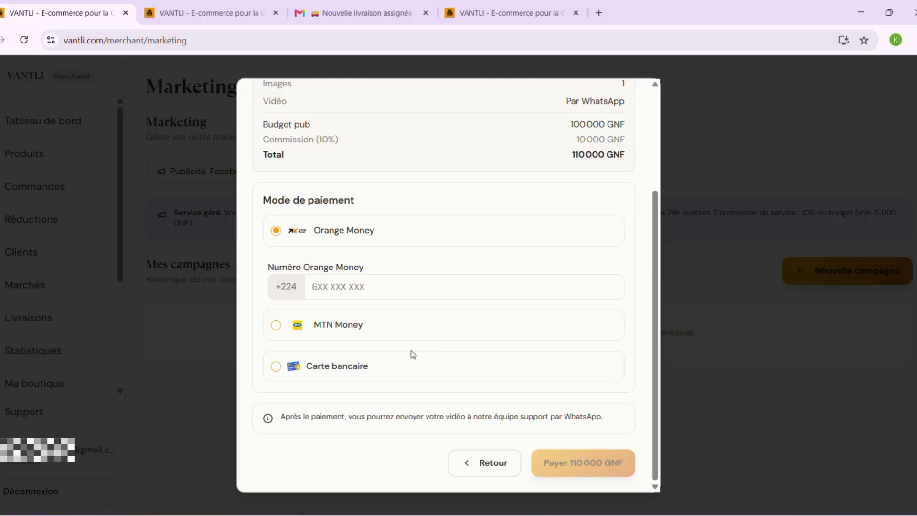
{"action": "left_click", "coordinate": [408, 290]}
{"action": "type", "text": "6XXXXXXXX"}
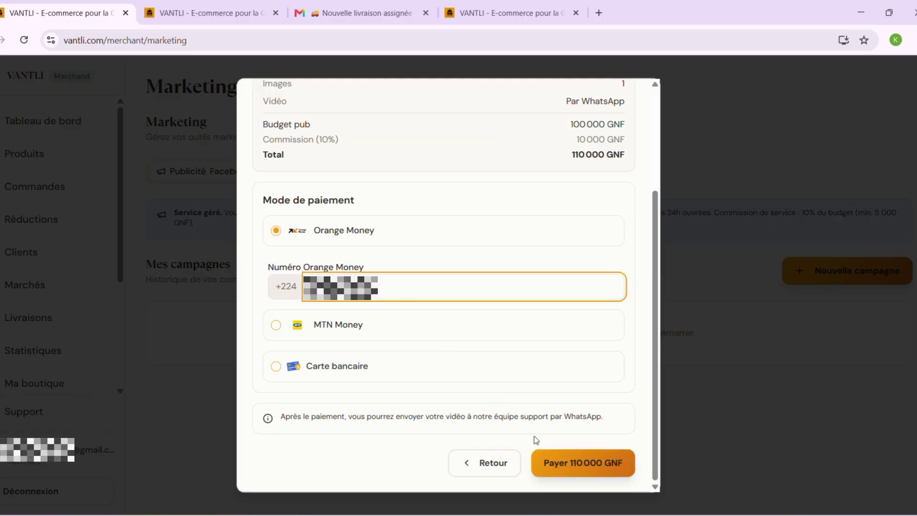
{"action": "left_click", "coordinate": [594, 460]}
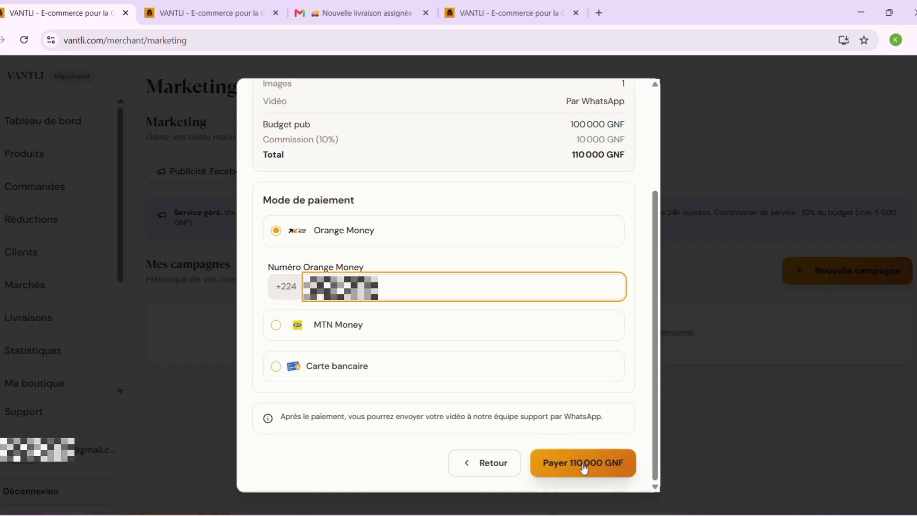